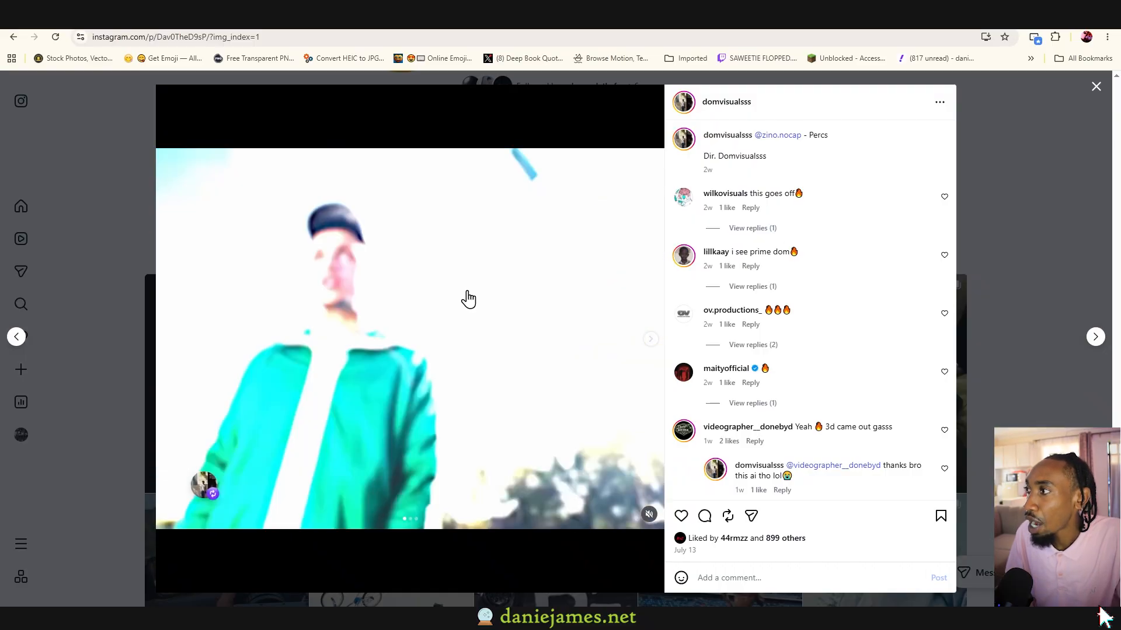
Read through the comments on the Instagram post showing the floating banknotes effect
scroll(828, 209, "down", 5)
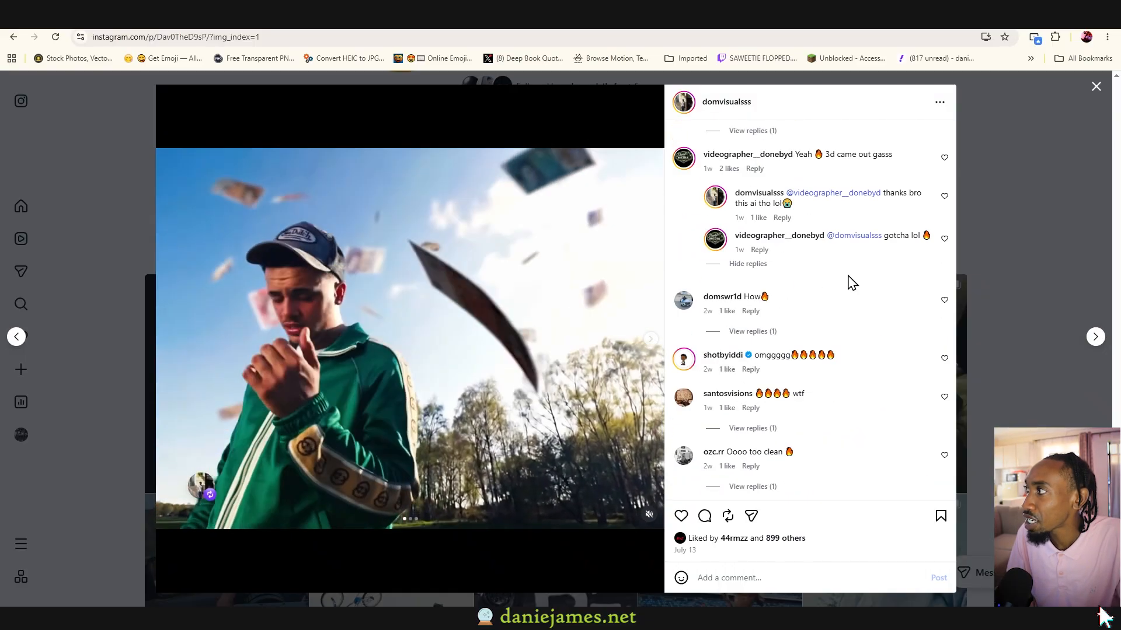
scroll(848, 282, "up", 2)
left_click_drag(737, 340, 783, 343)
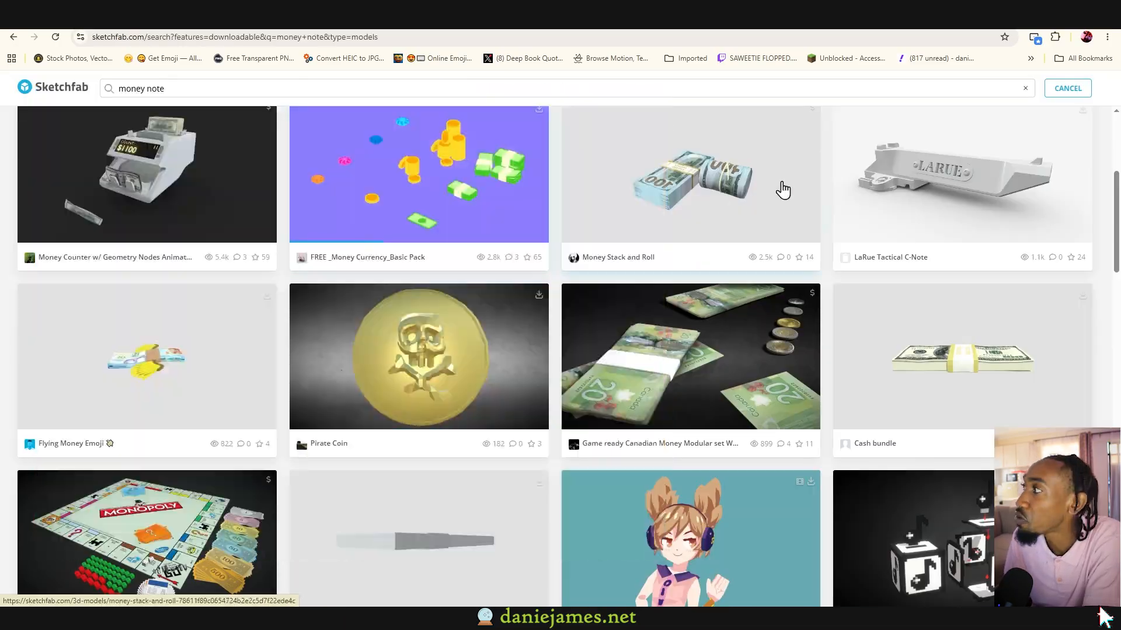
Look over Sketchfab's money note models and the preview images of TurboSquid's 50 Pound Note Single
scroll(780, 187, "up", 5)
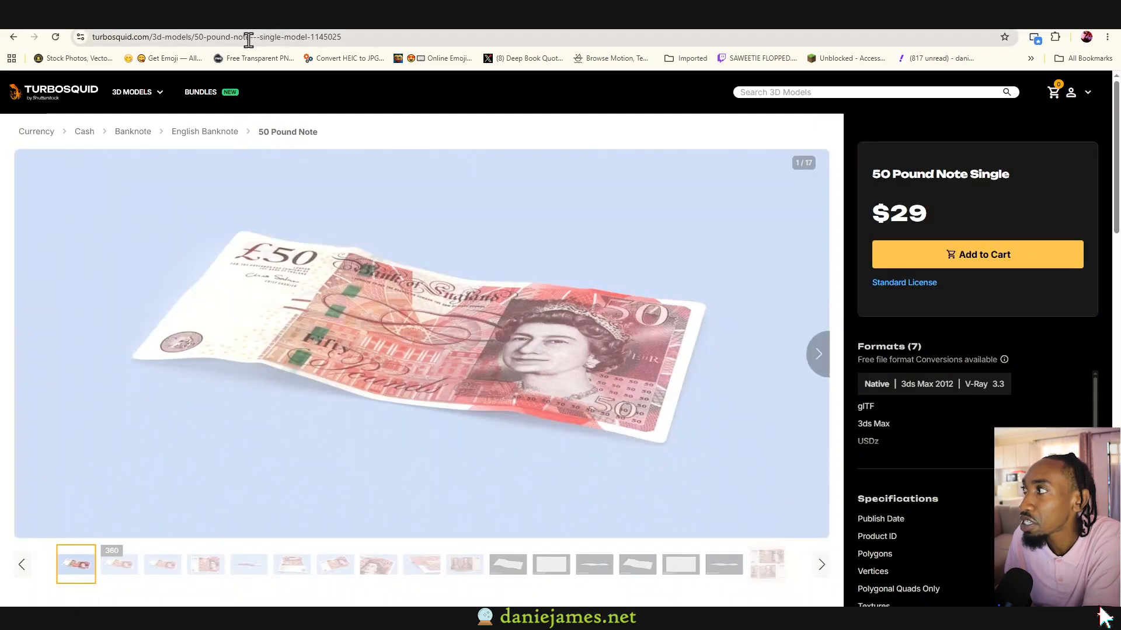
left_click(819, 355)
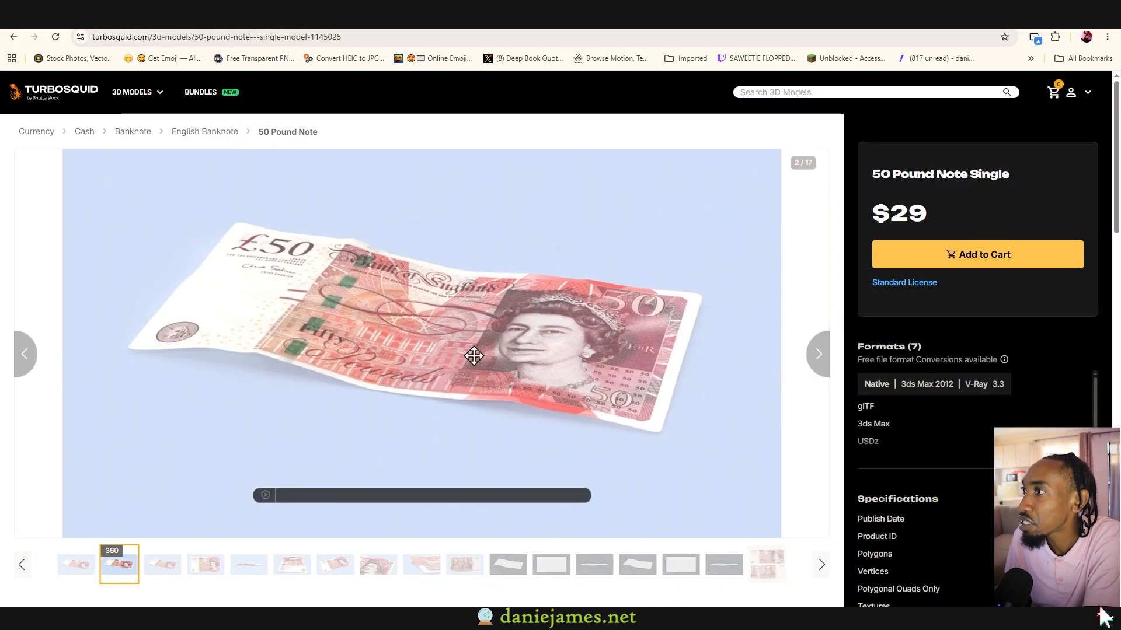
left_click(27, 354)
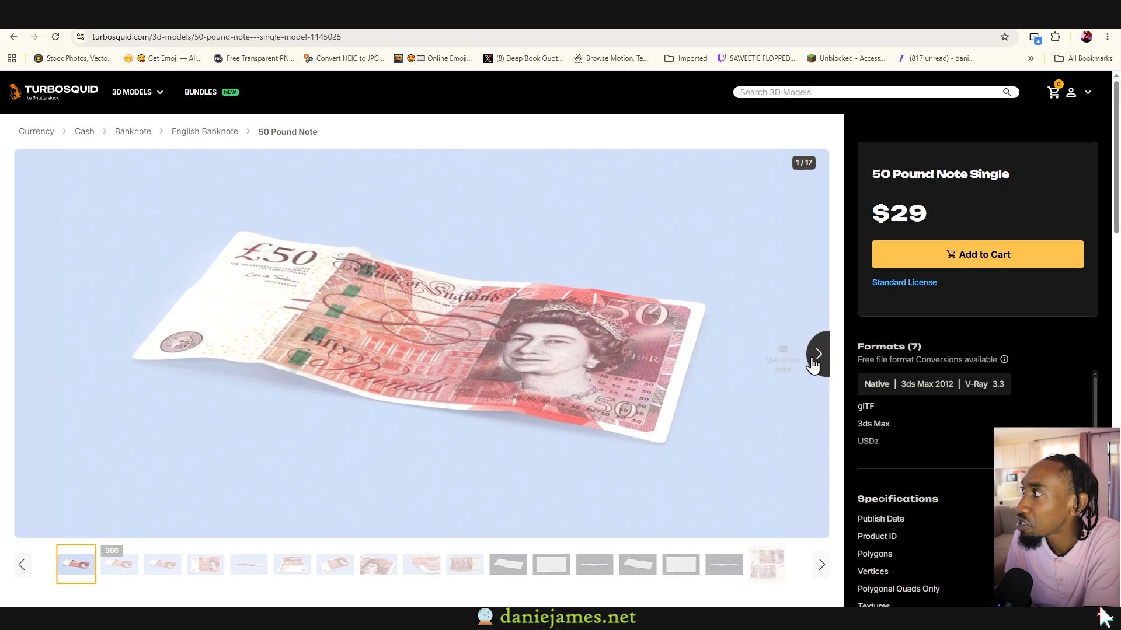
left_click(815, 356)
left_click(813, 357)
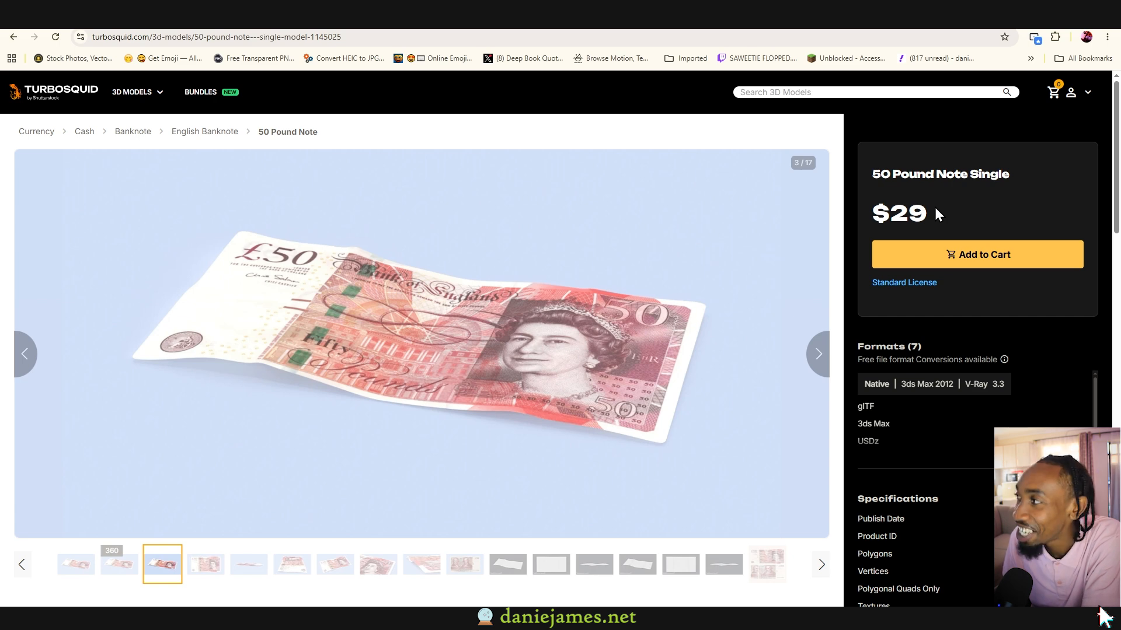
Check the Free3D money models and inspect the previews of the free Bank Notes model on TurboSquid
key("ctrl+Tab")
key("ctrl+Tab")
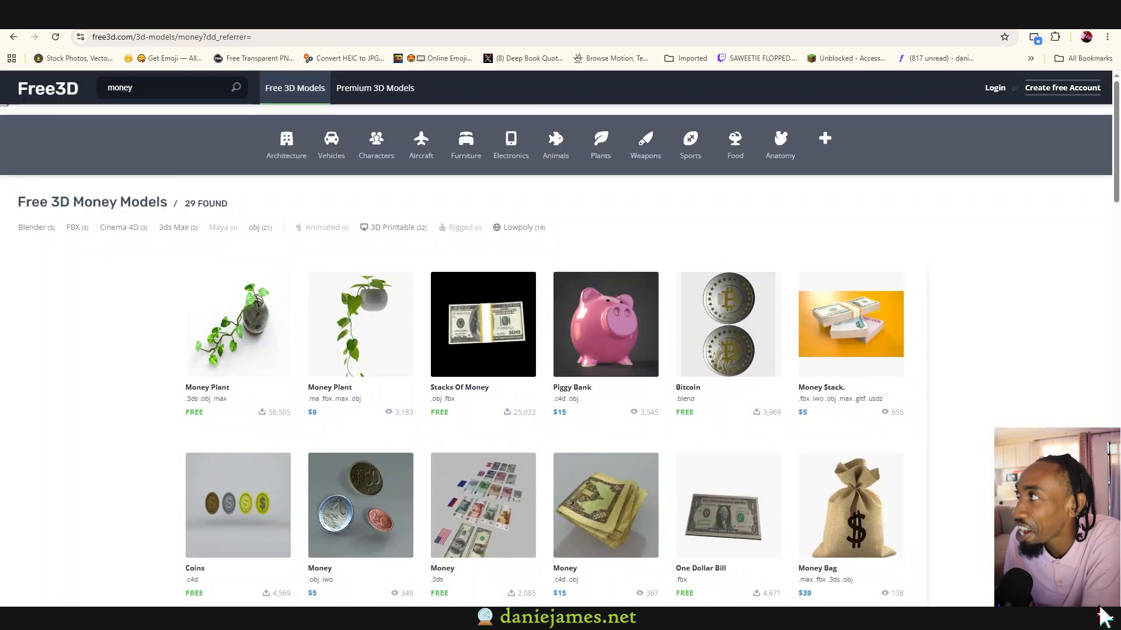
key("ctrl+Tab")
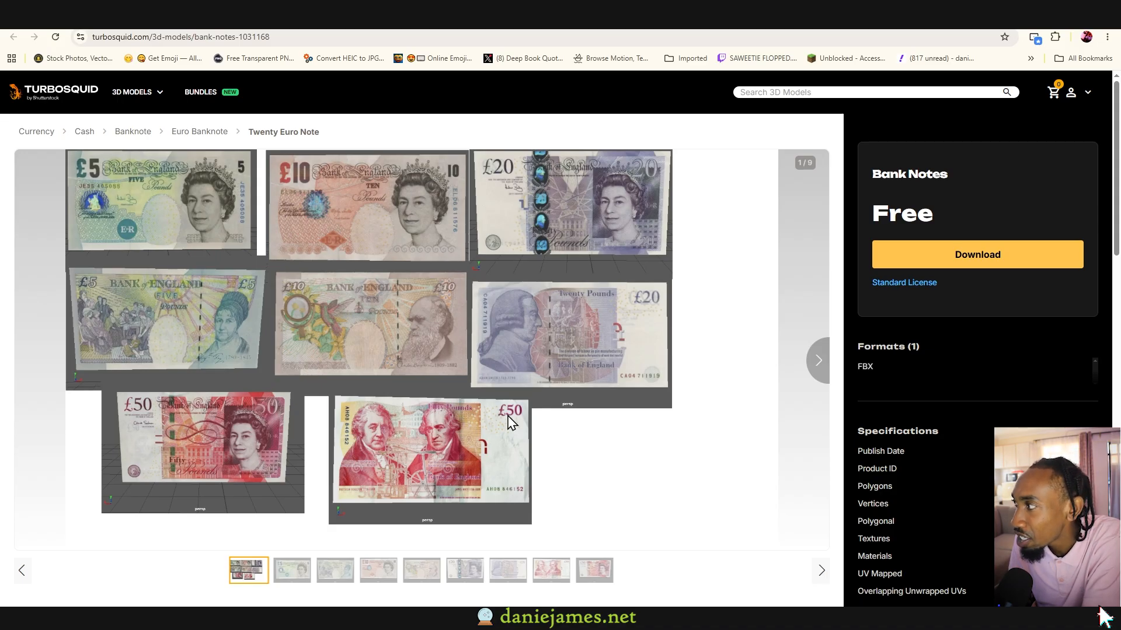
left_click(819, 360)
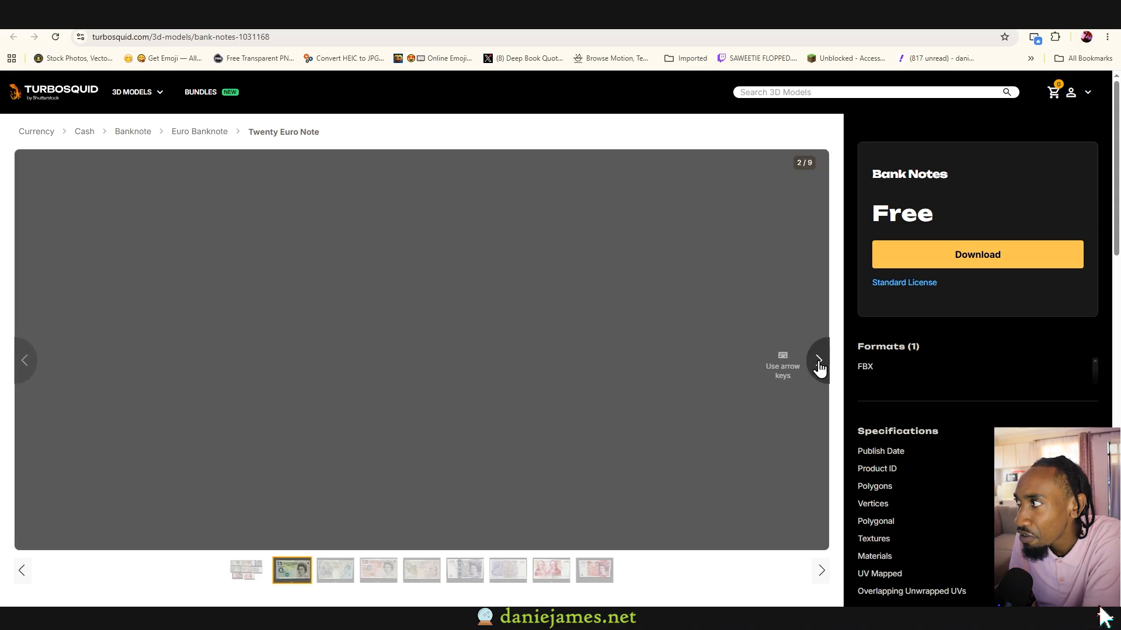
left_click(21, 363)
scroll(383, 335, "down", 2)
scroll(382, 335, "up", 2)
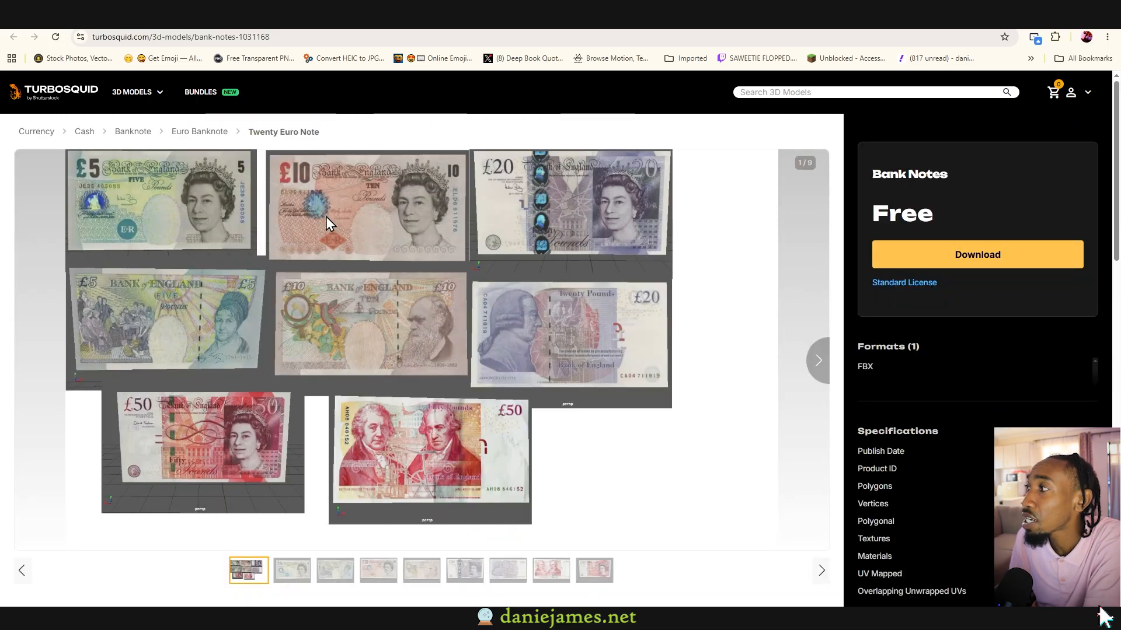
Open the download page of the free Bank Notes model, return to the product page and look through its preview images
left_click(895, 264)
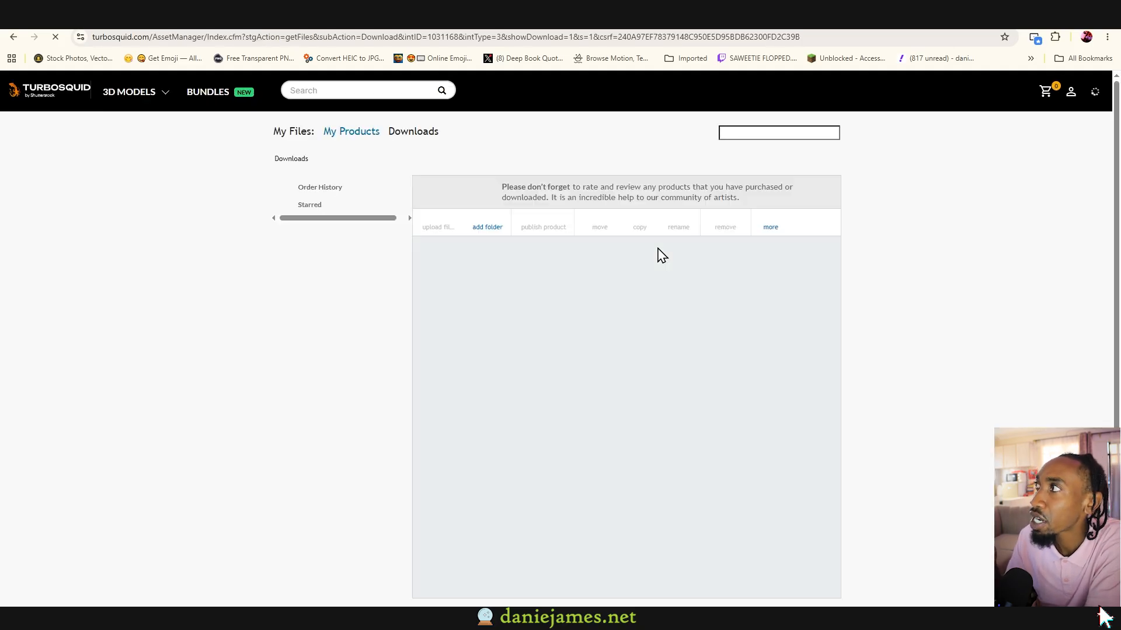
key("alt+Left")
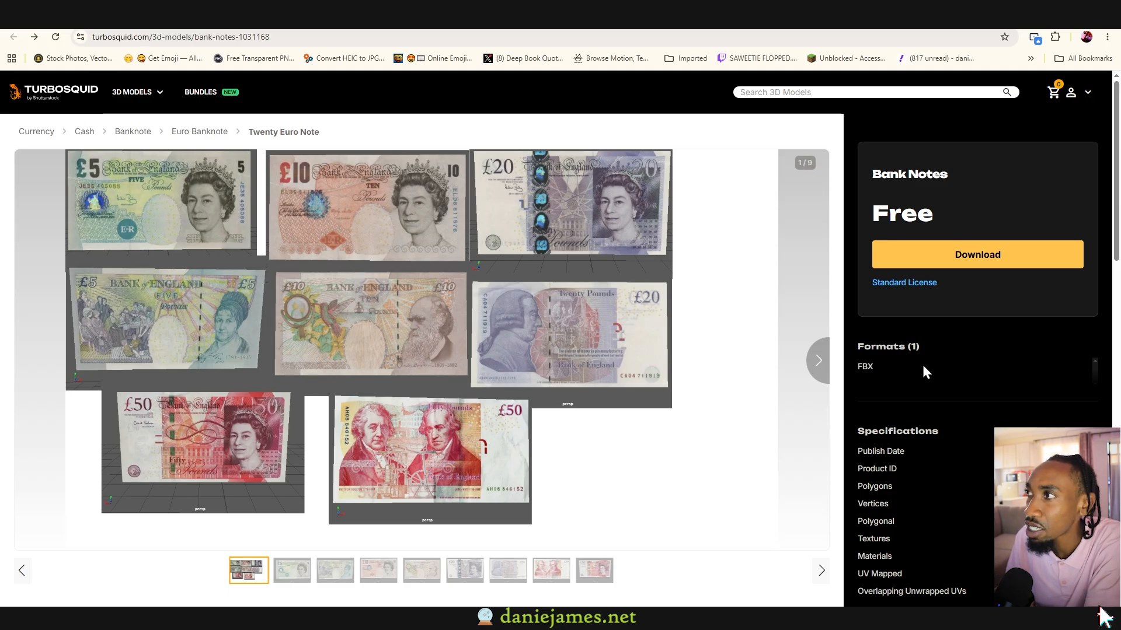
left_click(817, 360)
left_click(816, 362)
left_click(816, 361)
left_click(816, 362)
left_click(816, 362)
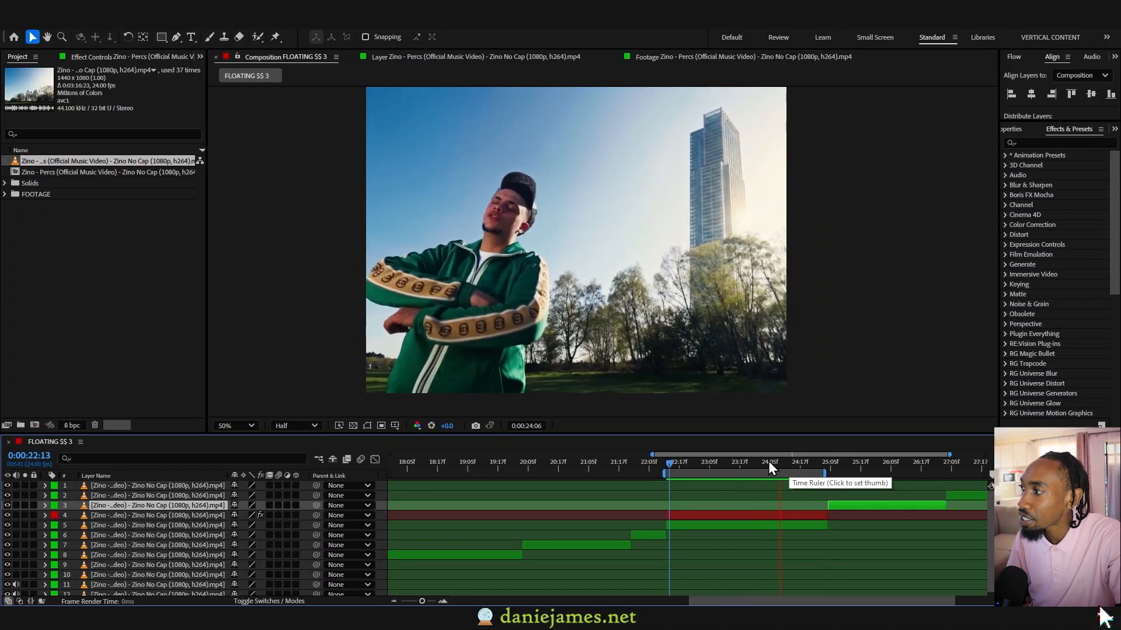
In After Effects, solo the red-labelled subject cutout layer, preview it, and restore the full composition view
left_click(638, 511)
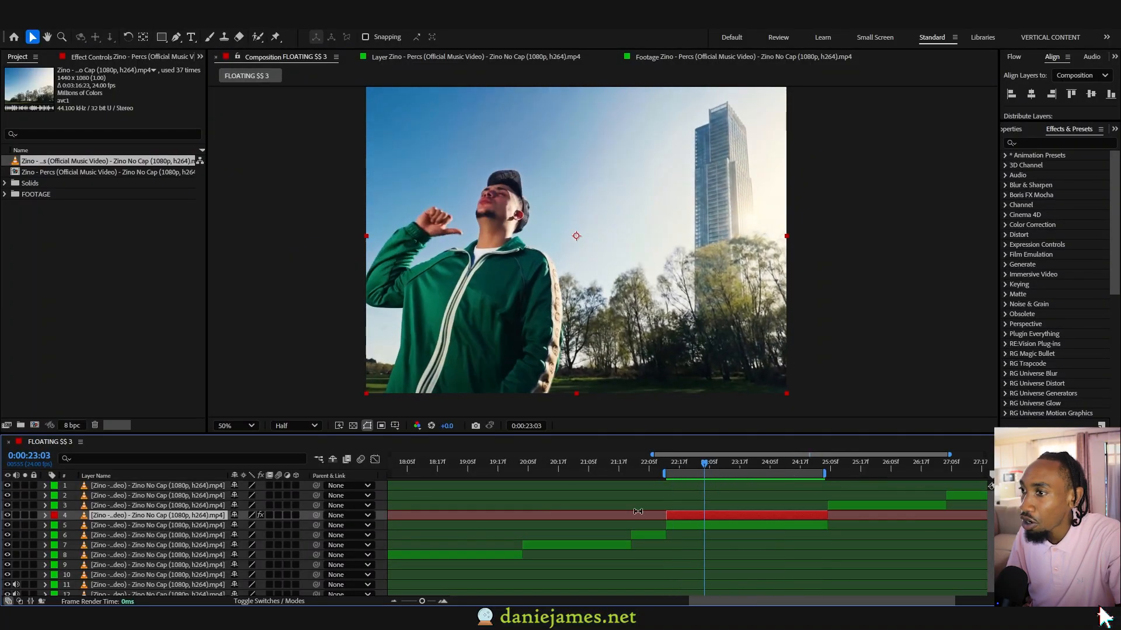
left_click(24, 515)
left_click_drag(699, 470, 696, 468)
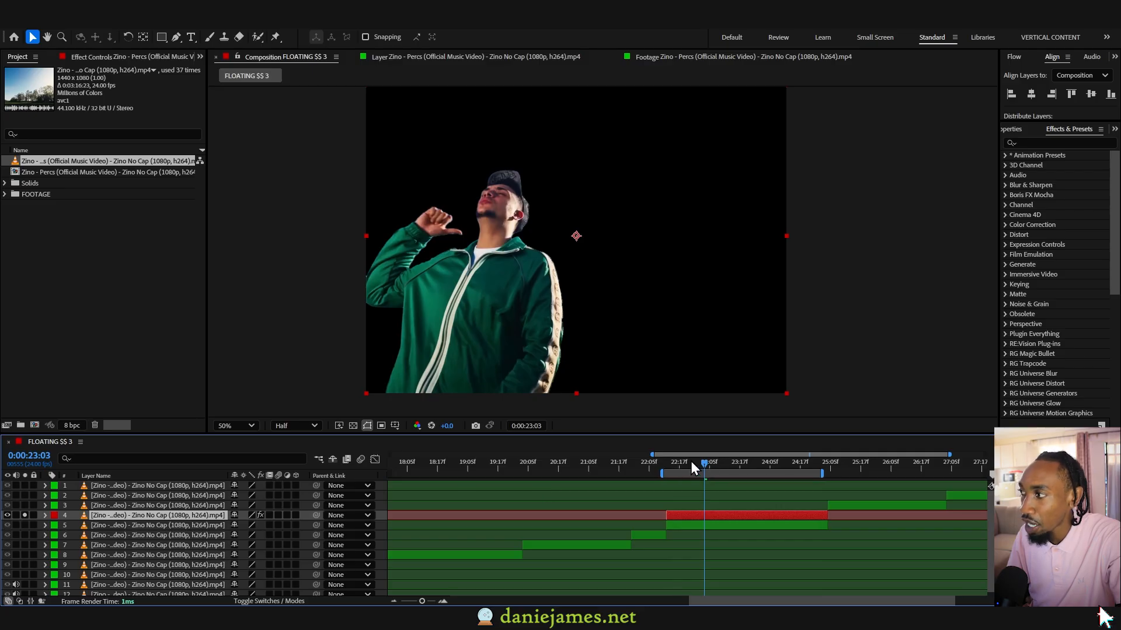
key("space")
left_click(716, 475)
left_click(25, 516)
Add a black solid directly beneath the subject cutout layer and apply the Element effect to it
left_click(149, 526)
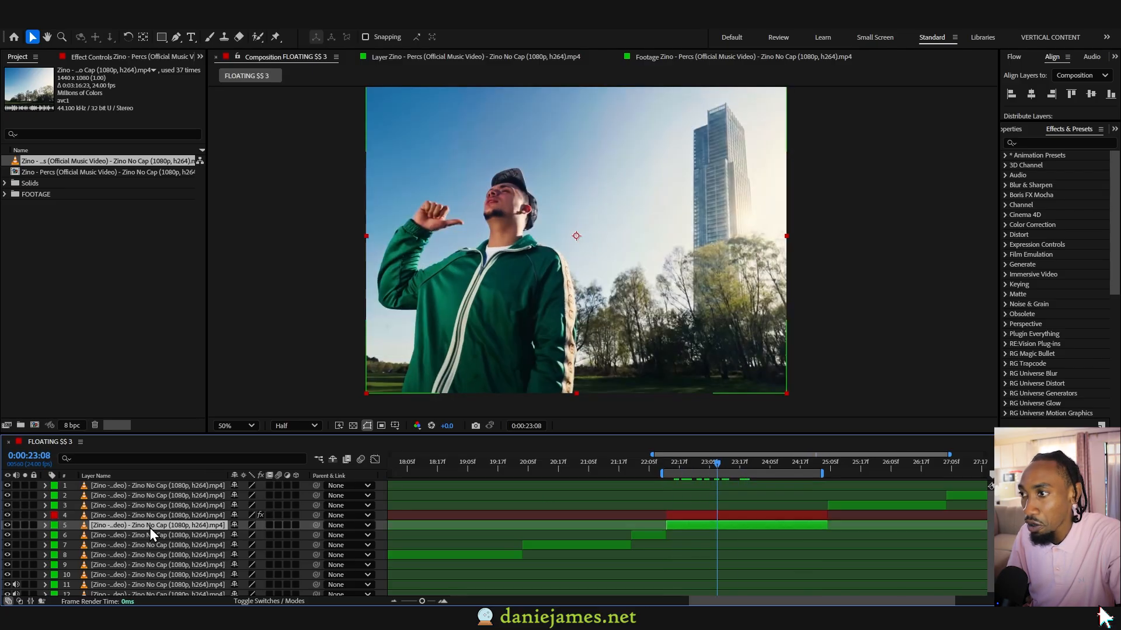
right_click(381, 379)
mouse_move(425, 386)
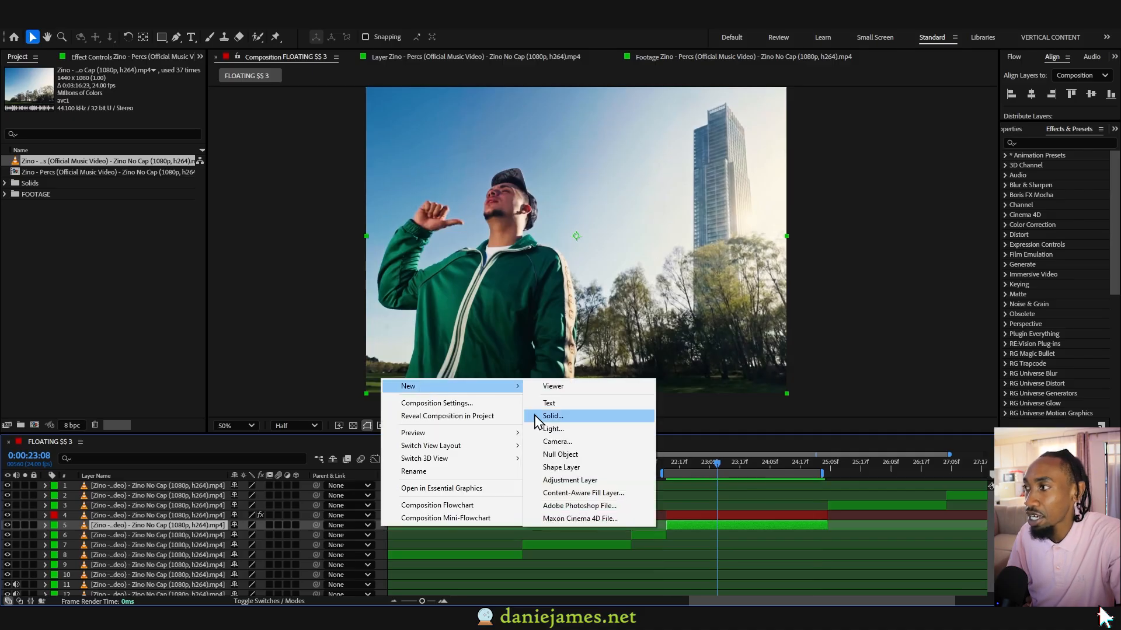
left_click(537, 417)
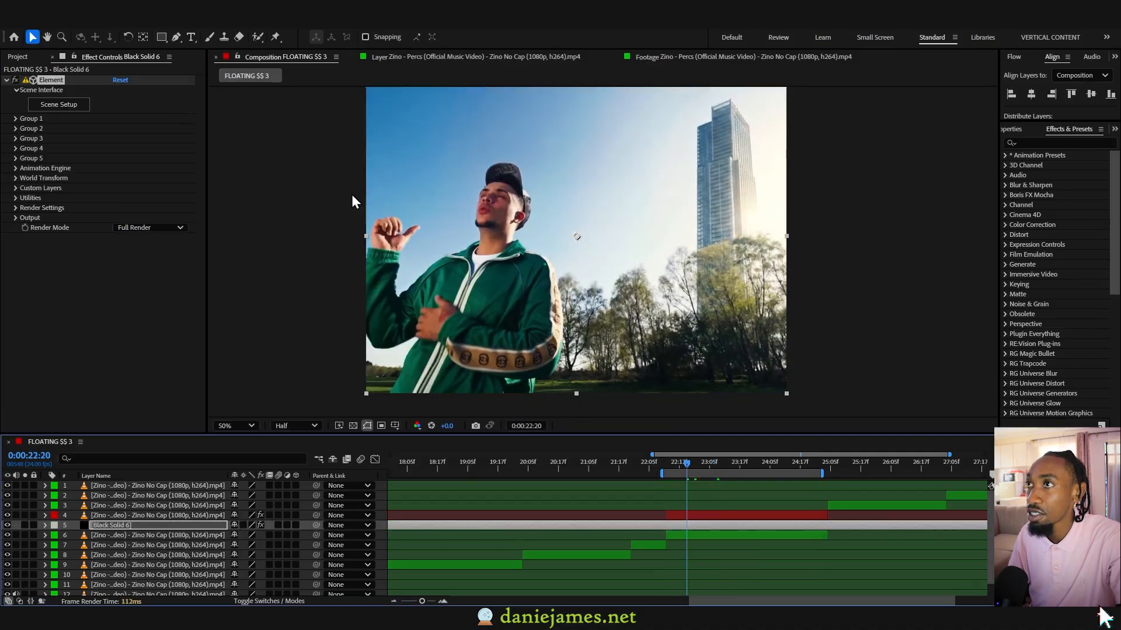
Import the moneyy 3D object from the Desktop into the Element scene and normalize its size
left_click(40, 108)
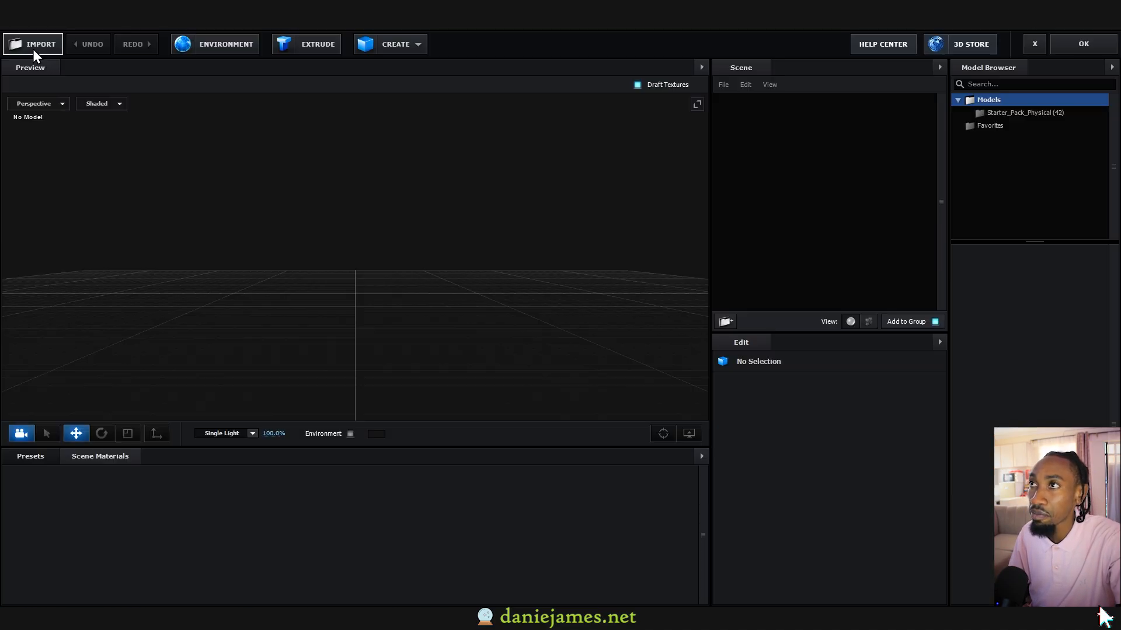
left_click(35, 52)
left_click(528, 108)
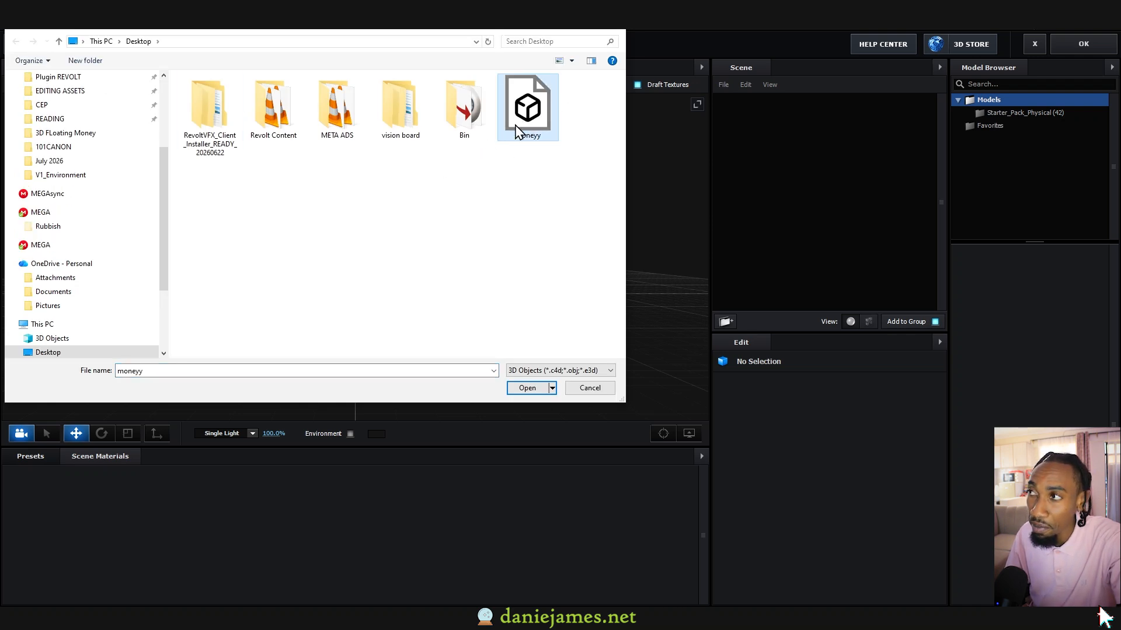
left_click(529, 389)
left_click(642, 420)
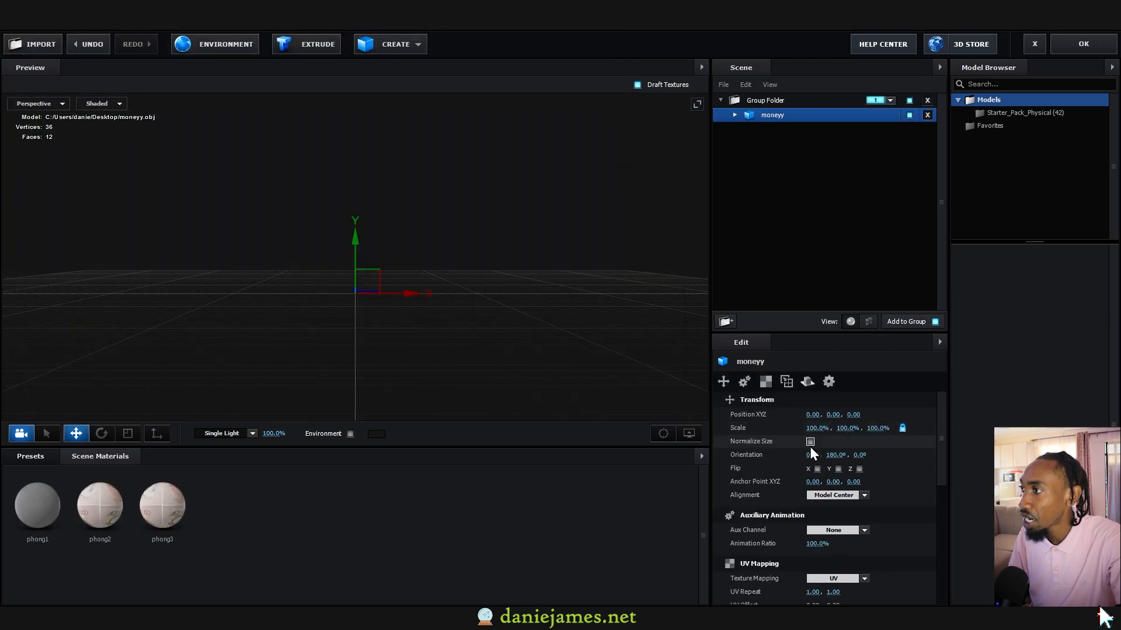
left_click(810, 442)
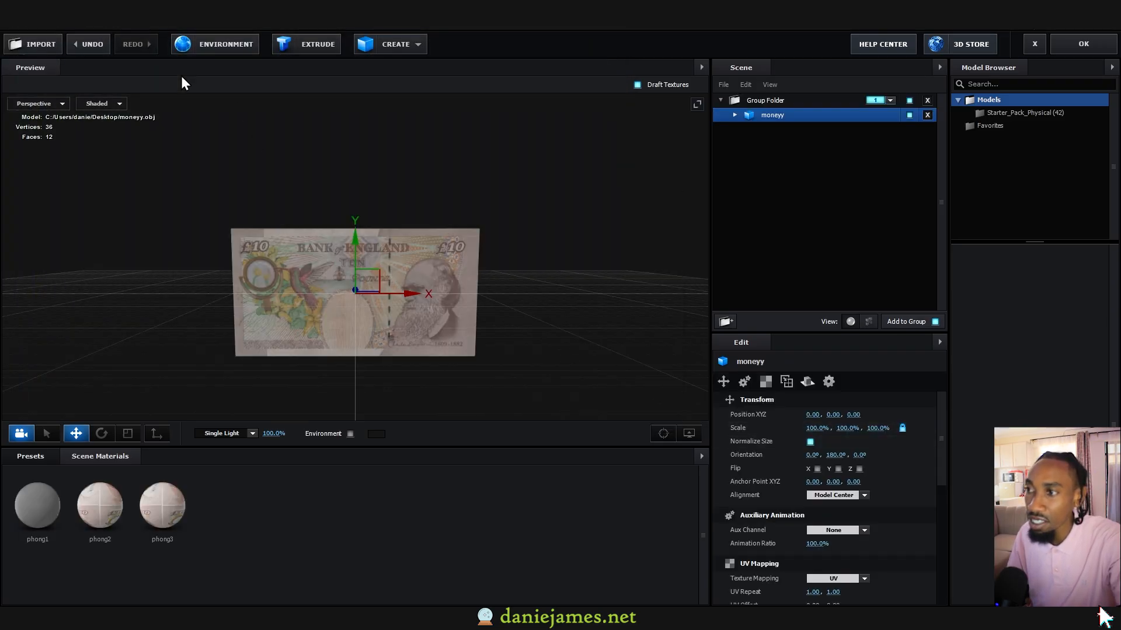
Rotate the moneyy model to a Y orientation of about 2° so the portrait side faces forward, and accept the scene
left_click(102, 434)
left_click_drag(305, 300, 488, 285)
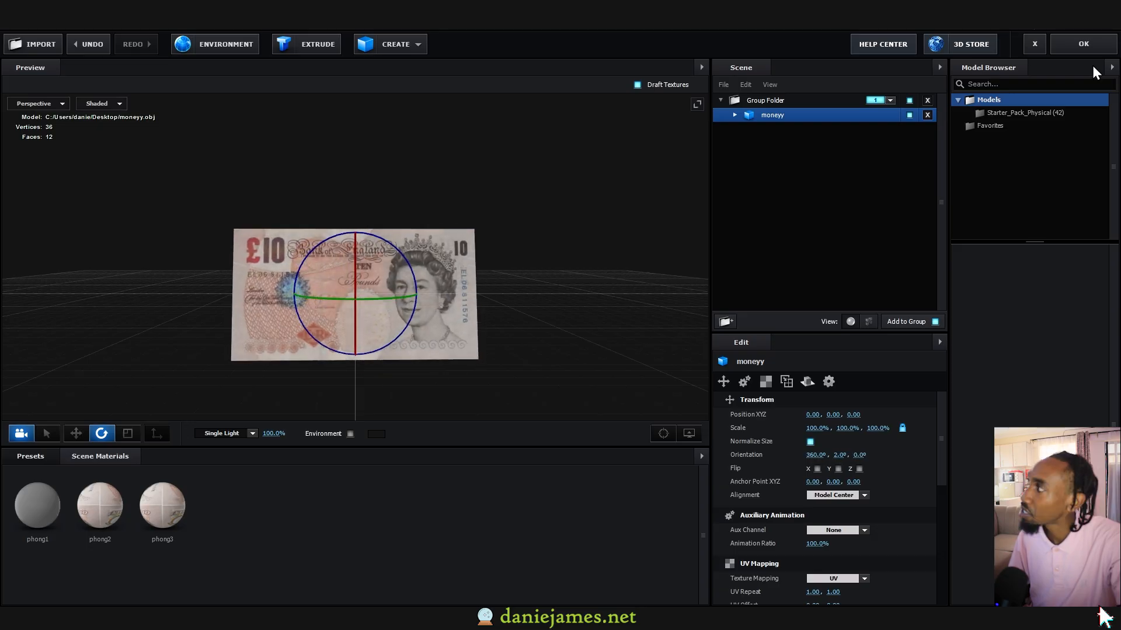
left_click(1089, 47)
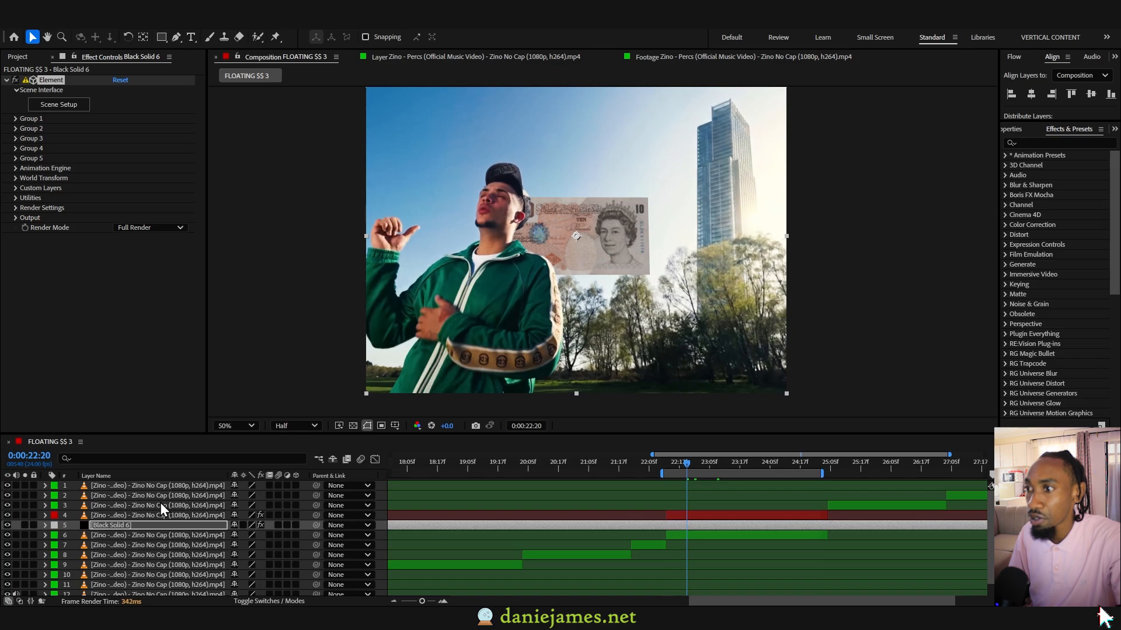
Move the Element solid above the subject cutout layer and set Group 1's Position XY to 874, 713
left_click(124, 524)
left_click_drag(124, 524, 135, 512)
left_click(16, 118)
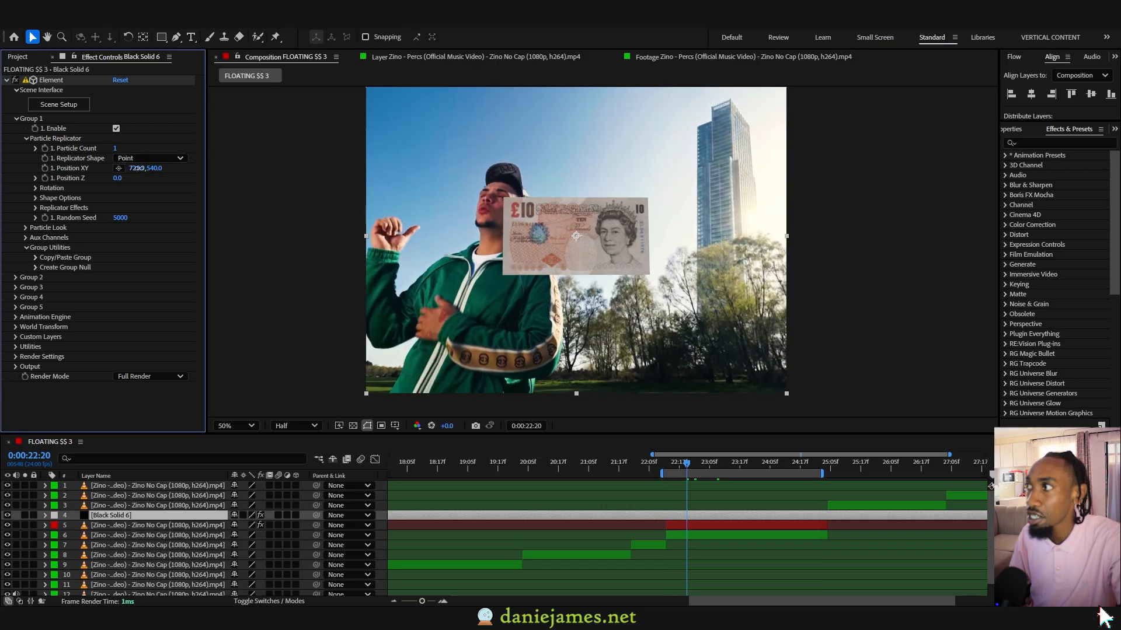
left_click_drag(136, 168, 174, 170)
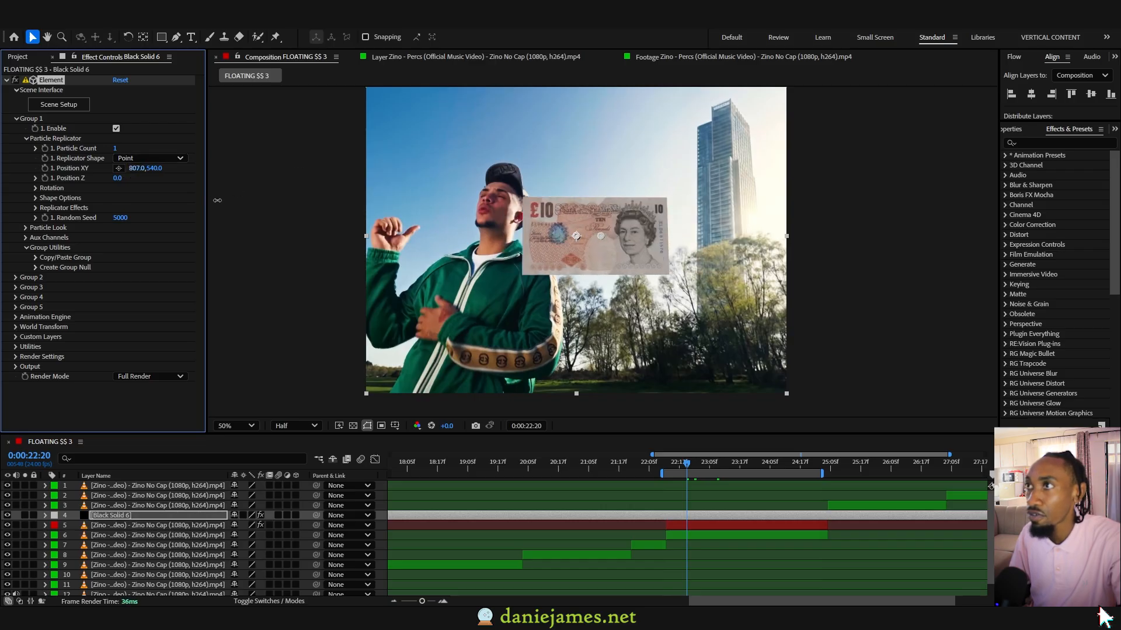
left_click_drag(217, 200, 225, 200)
left_click_drag(154, 169, 255, 171)
Keyframe Group 1's X Rotation at -97° on 0:00:22:12 and -3° on 0:00:24:16
left_click(34, 189)
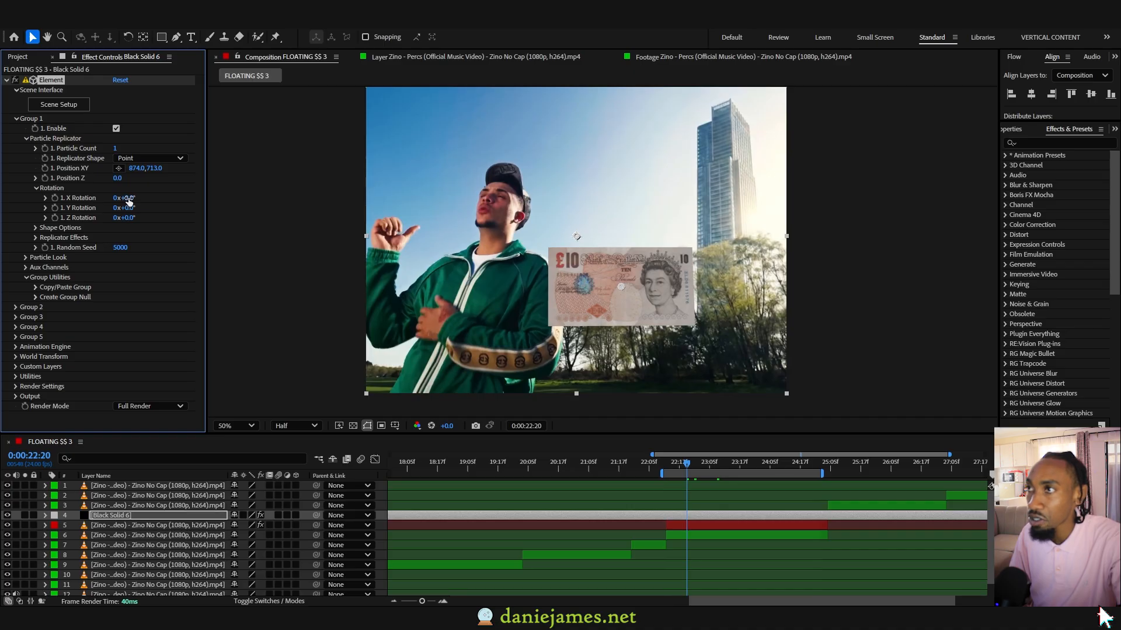
left_click_drag(109, 198, 75, 199)
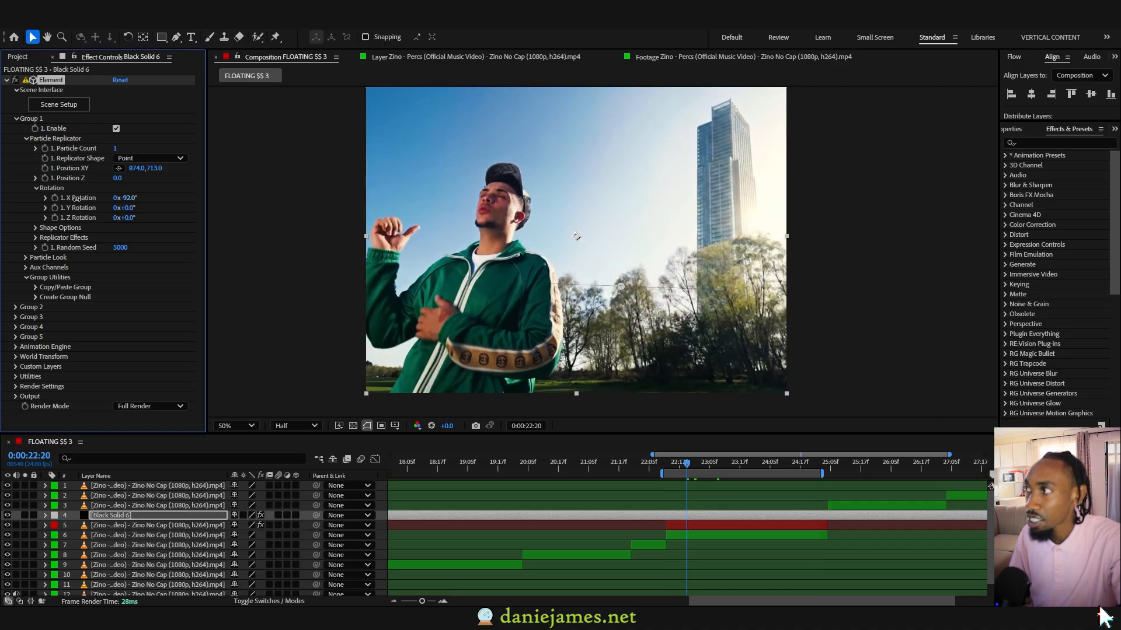
left_click_drag(73, 198, 73, 198)
key("u")
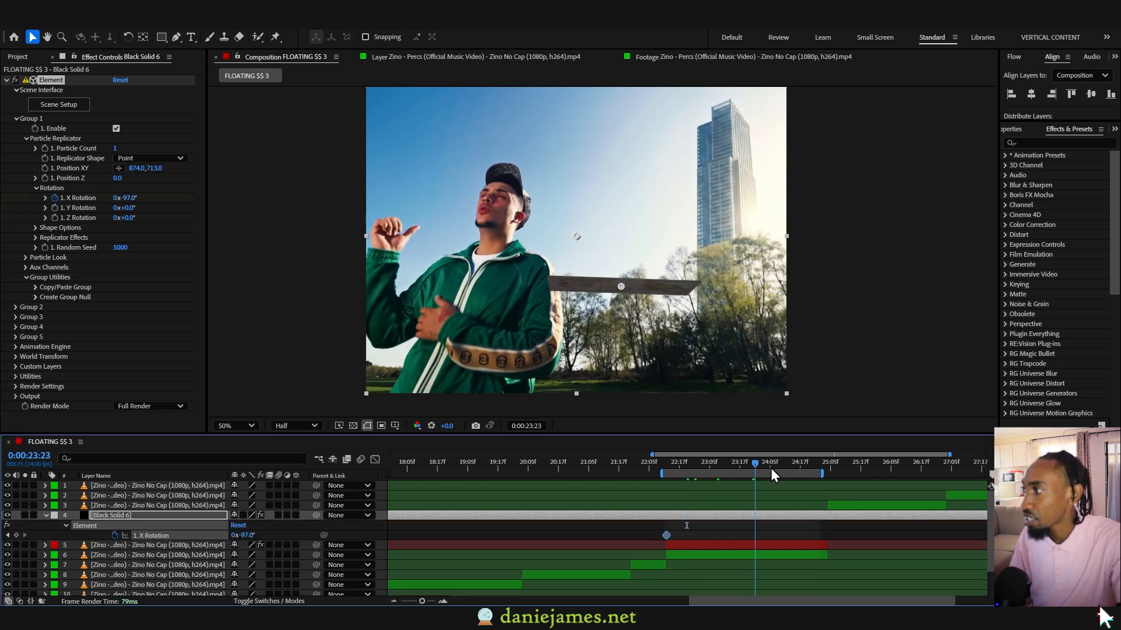
left_click_drag(770, 468, 797, 469)
left_click_drag(129, 199, 184, 200)
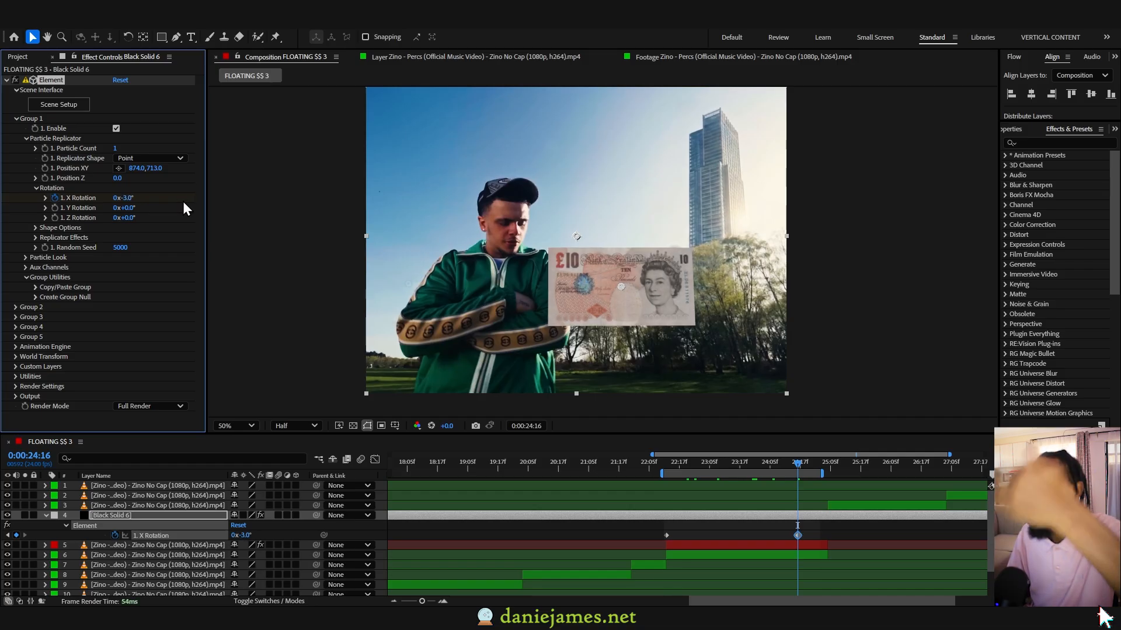
Ease both X Rotation keyframes and preview the banknote's rotation from 0:00:22:12
left_click(666, 461)
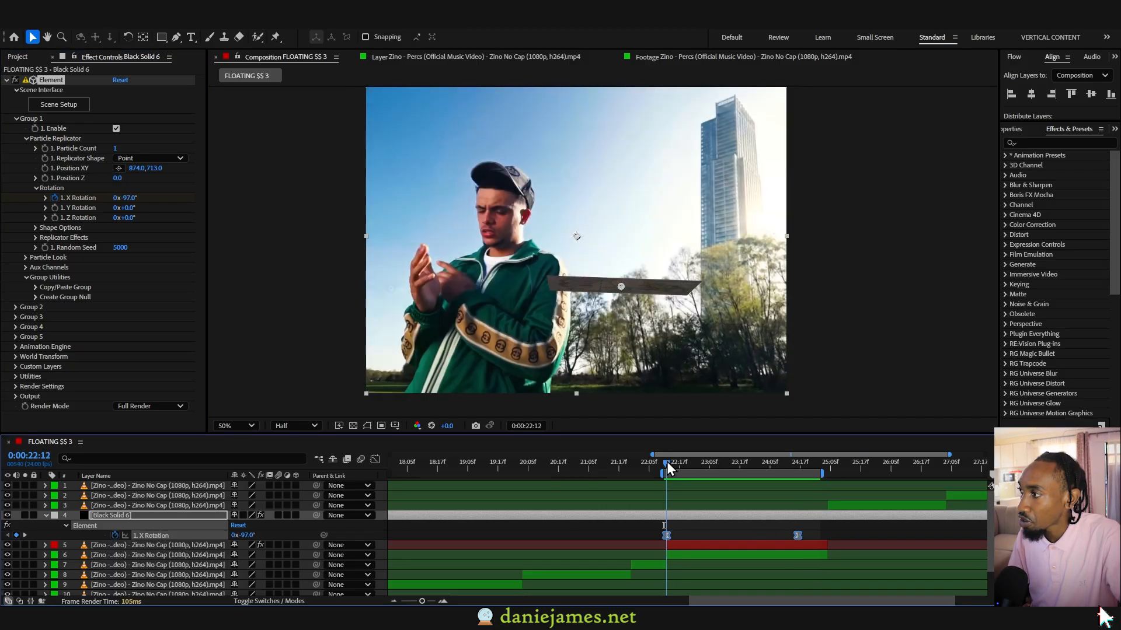
key("space")
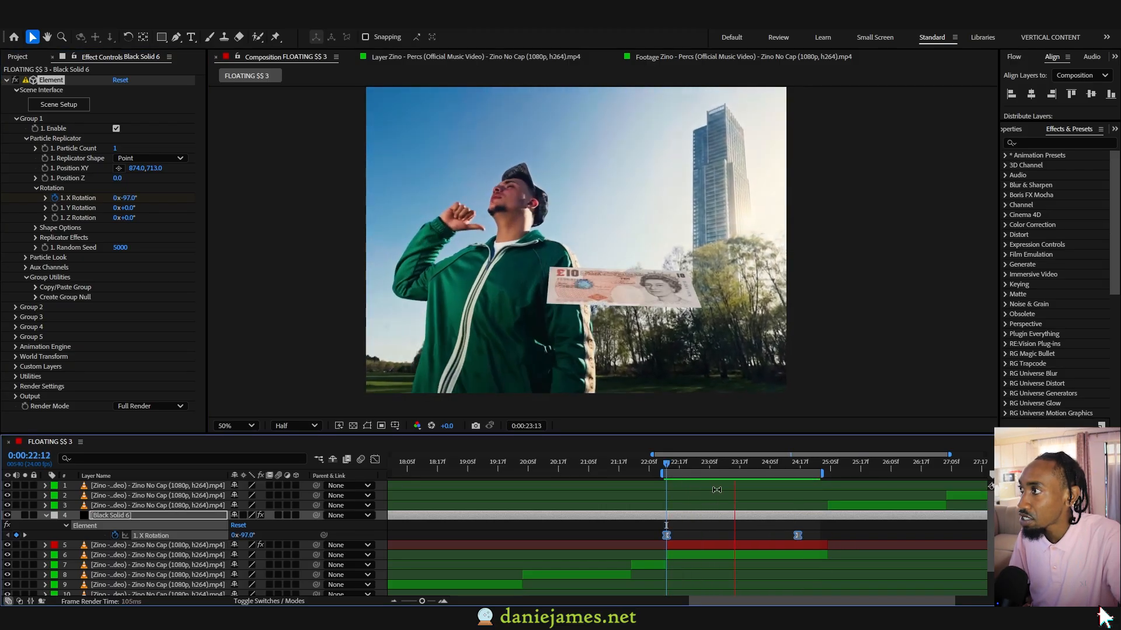
key("space")
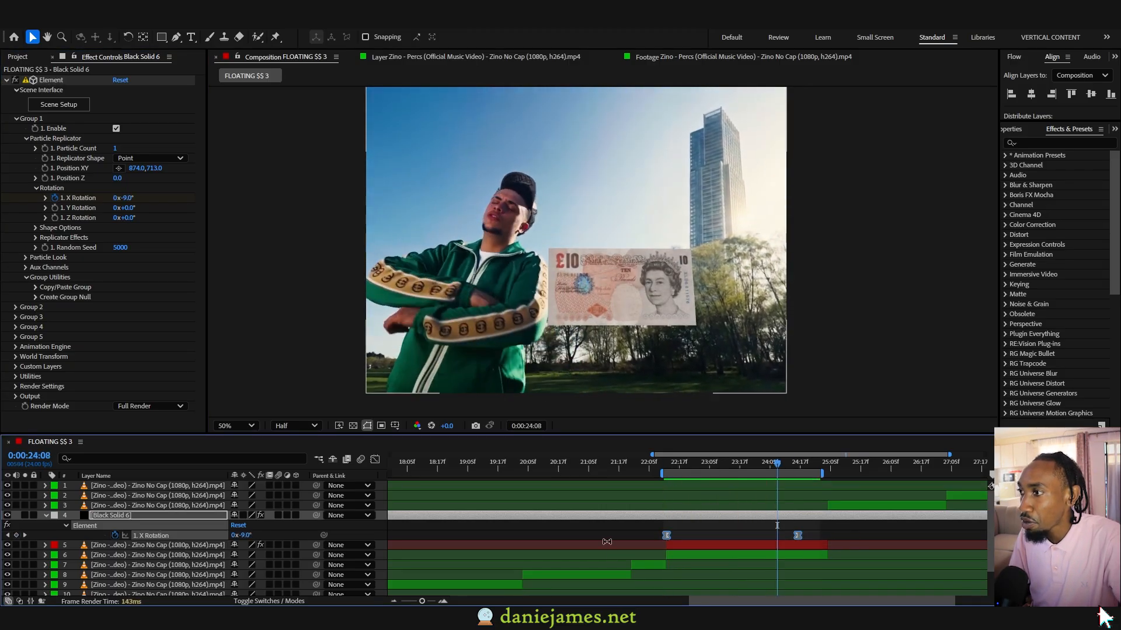
Reshape the X Rotation curve in the Graph Editor so the rotation starts fast and slows towards the last keyframe
left_click(374, 459)
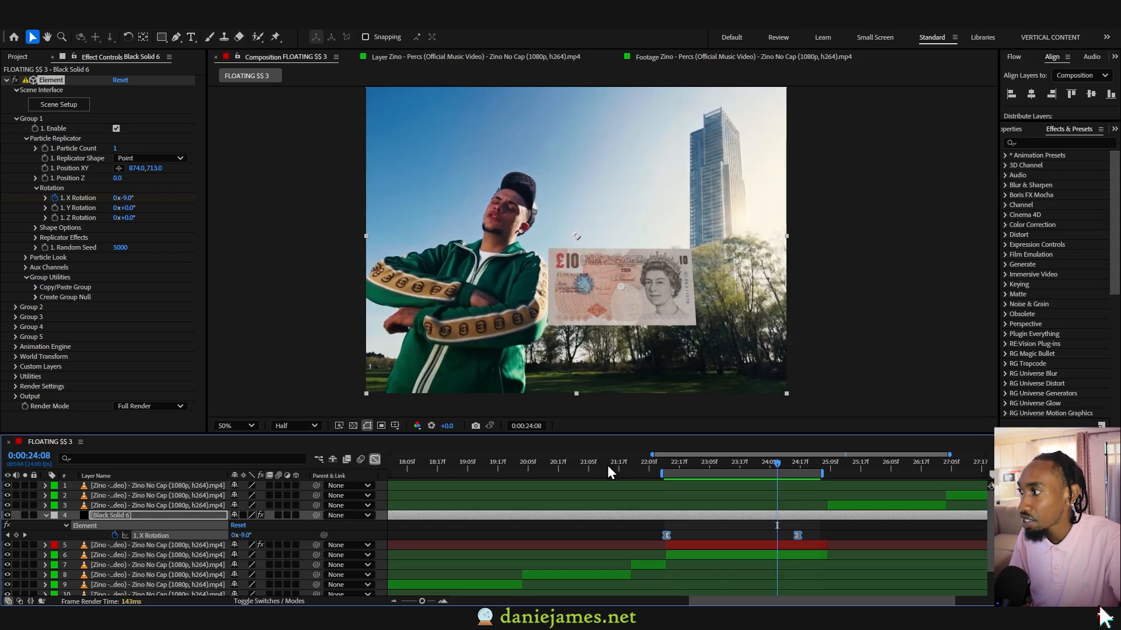
mouse_move(660, 548)
left_mouse_down()
mouse_move(684, 593)
mouse_move(652, 550)
left_mouse_up()
left_click(811, 510)
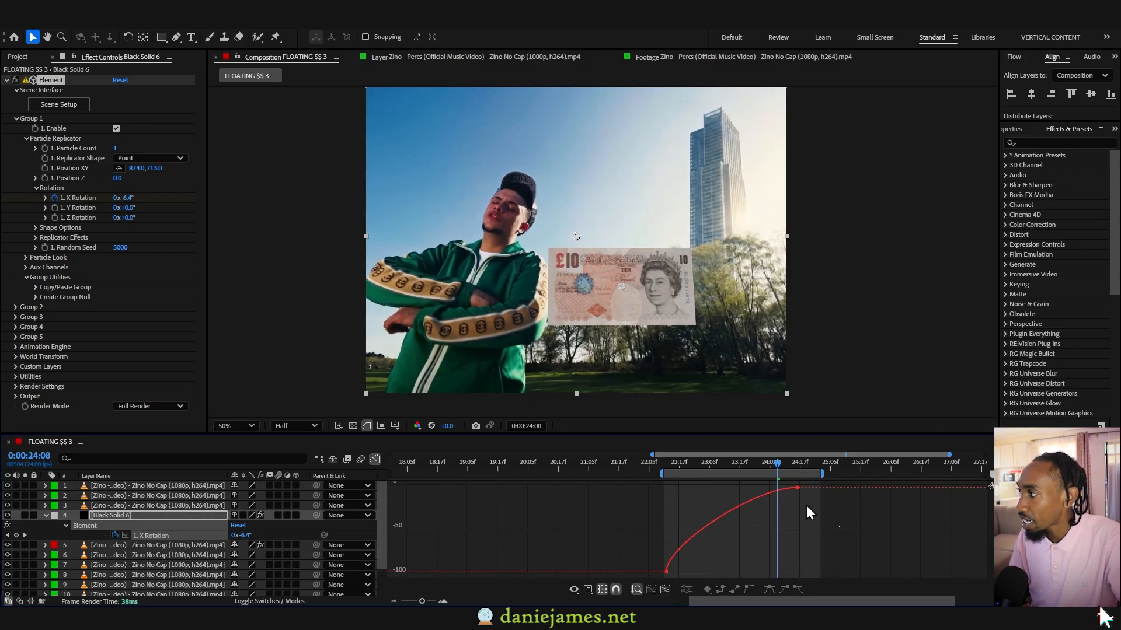
Move the last X Rotation keyframe to the end of the work area in the Graph Editor and preview from 0:00:22:10
left_click_drag(797, 486, 821, 490)
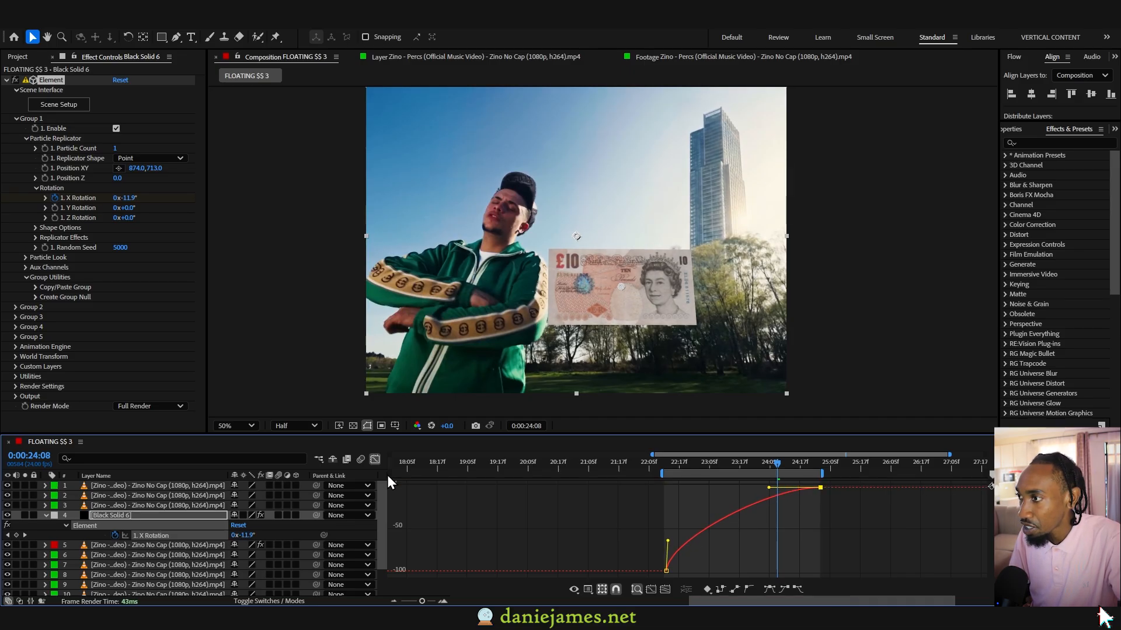
left_click(374, 459)
left_click(662, 466)
key("space")
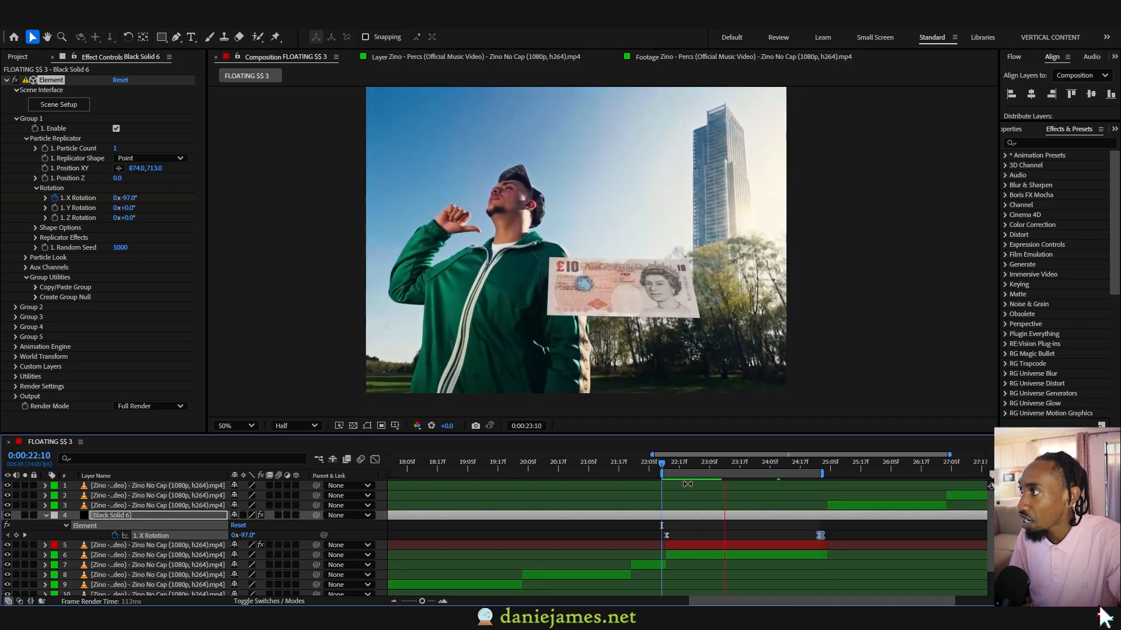
left_click(667, 465)
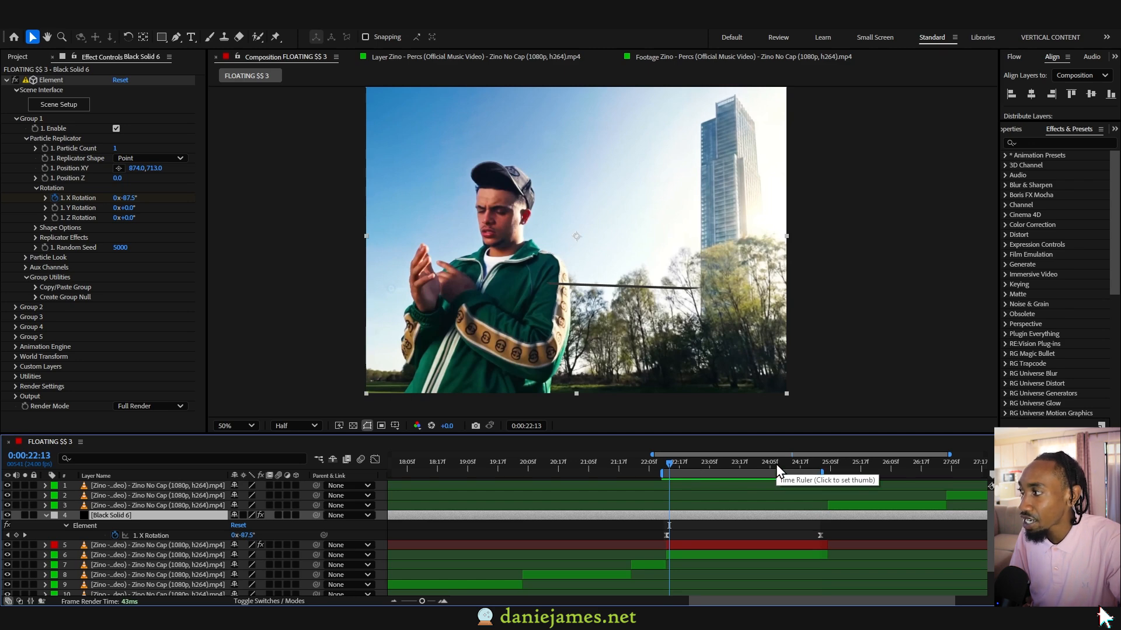
Add a third X Rotation keyframe of 1° at 0:00:25:09, shift it further past the clip's end and check the motion
left_click_drag(775, 464, 840, 466)
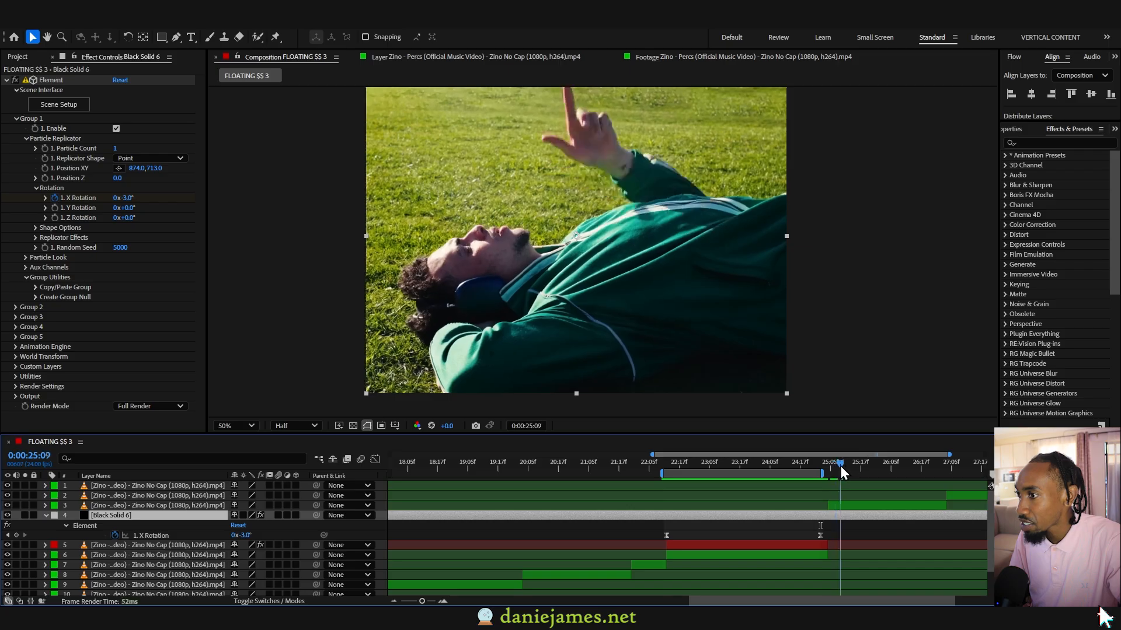
left_click_drag(250, 537, 251, 535)
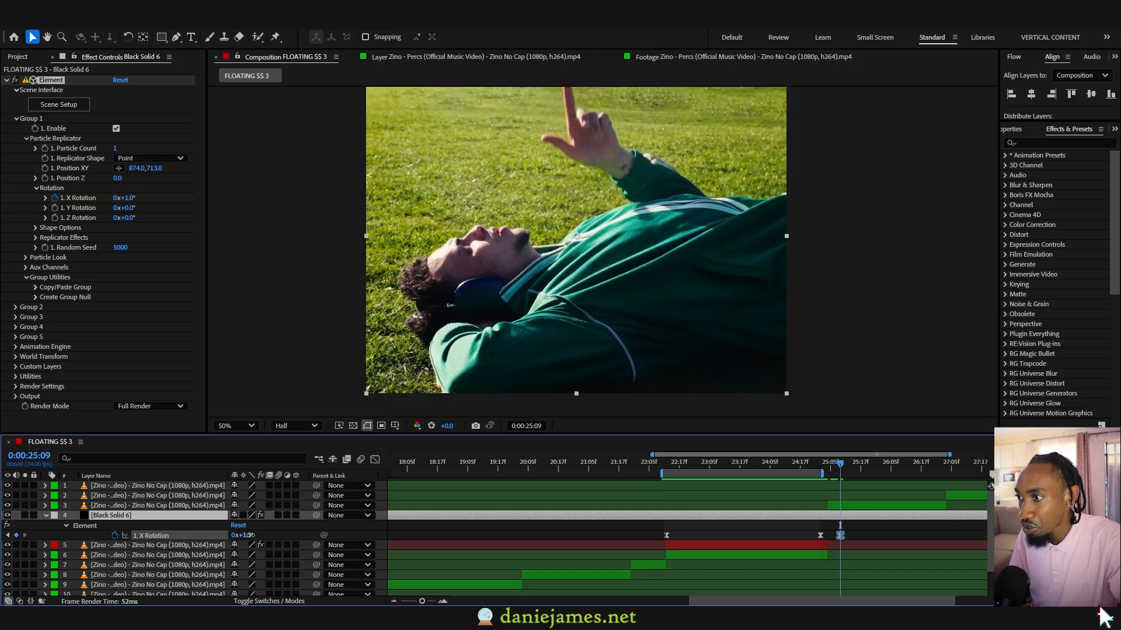
left_click_drag(841, 536, 882, 533)
left_click_drag(840, 464, 807, 465)
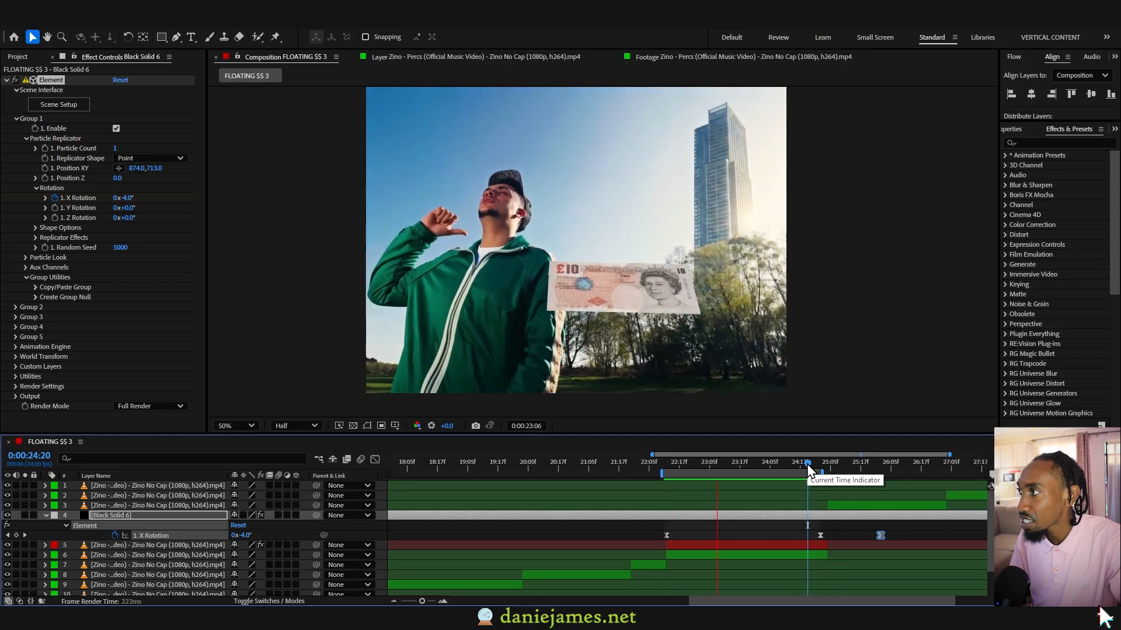
Keyframe Group 1's Y Rotation from 21° to 0°, space the two keyframes within the clip and preview the result
left_click_drag(807, 464, 735, 466)
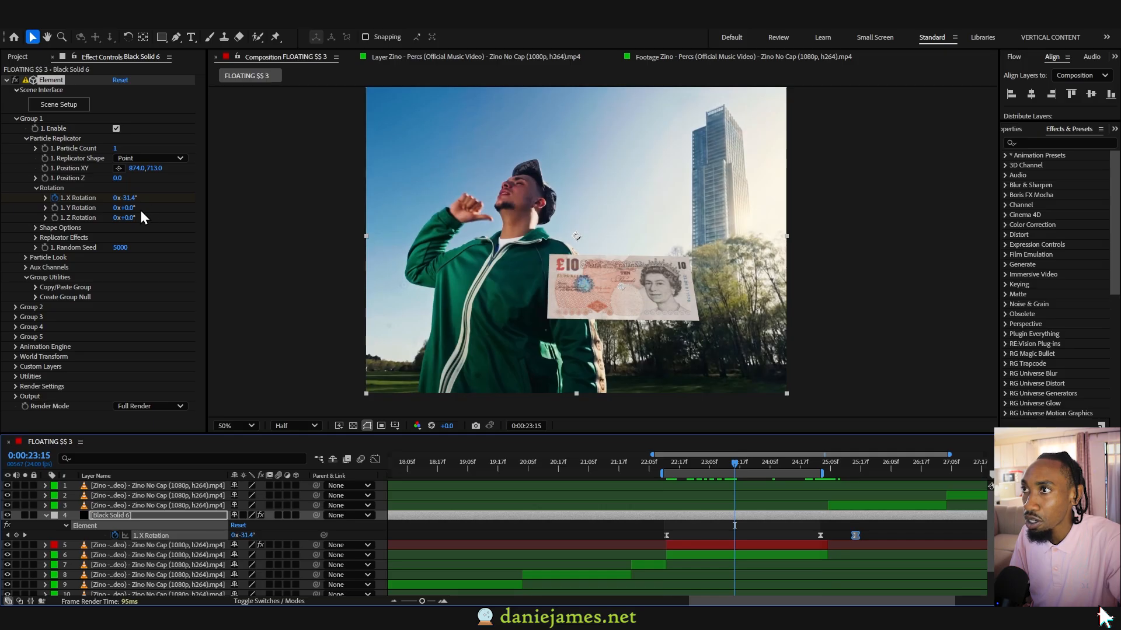
mouse_move(129, 208)
left_mouse_down()
mouse_move(112, 209)
mouse_move(148, 217)
left_mouse_up()
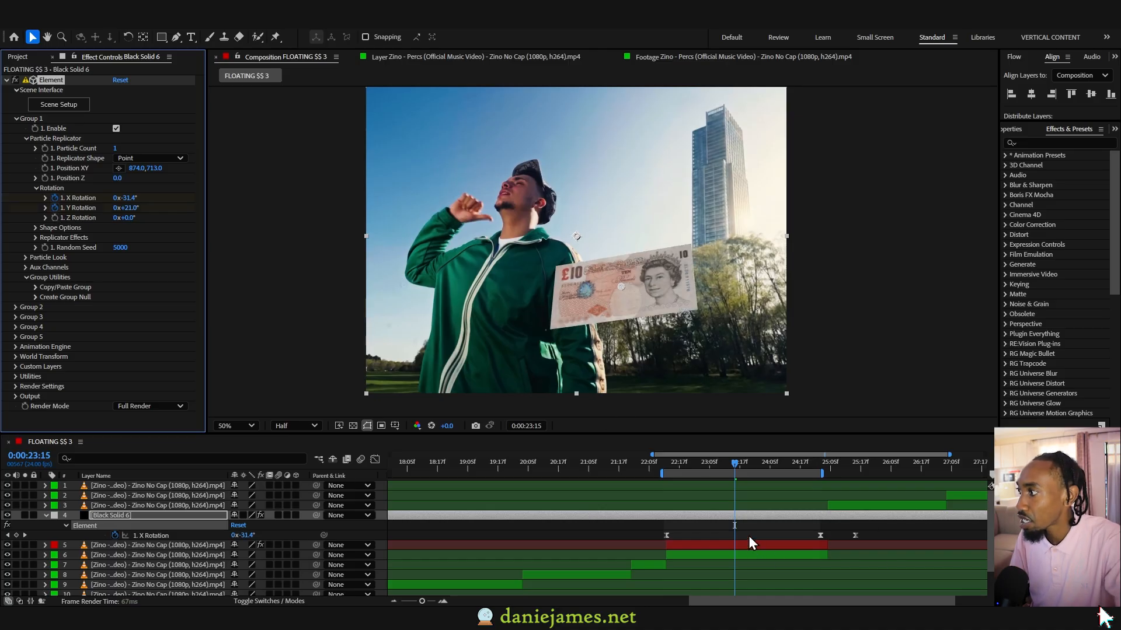
key("u")
key("u")
left_click_drag(135, 209, 125, 209)
left_click(128, 209)
type("0")
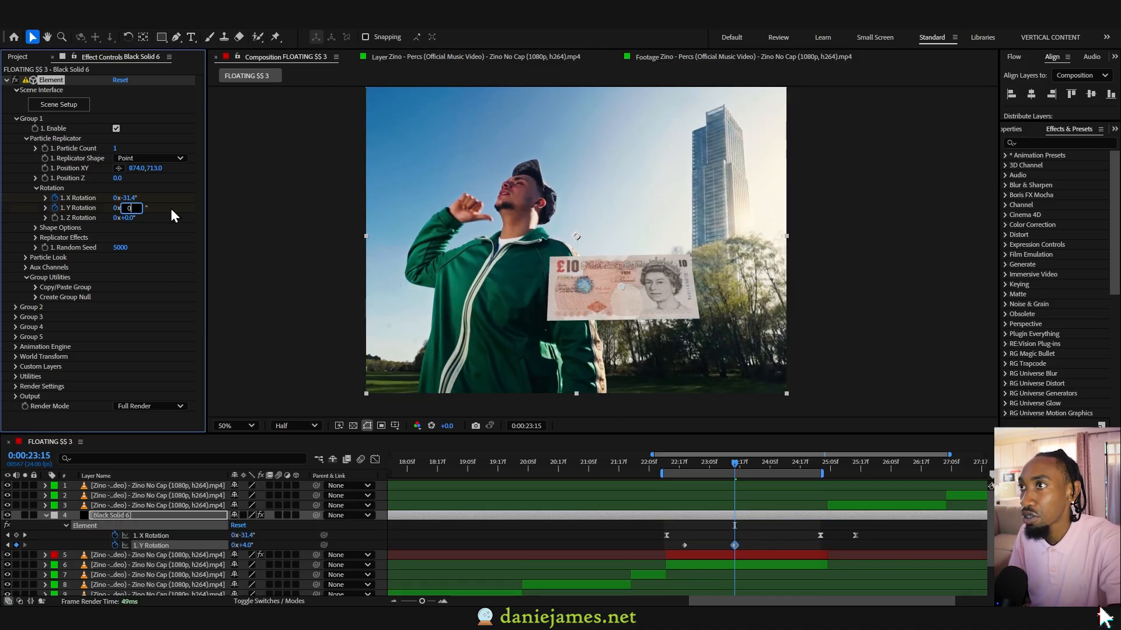
left_click(741, 548)
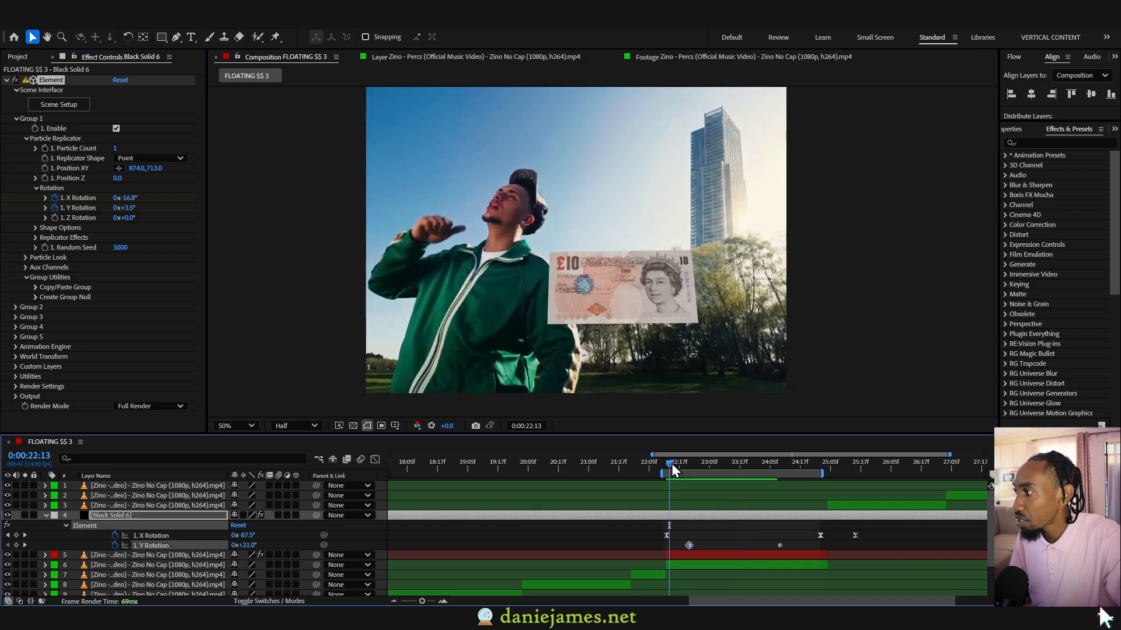
key("space")
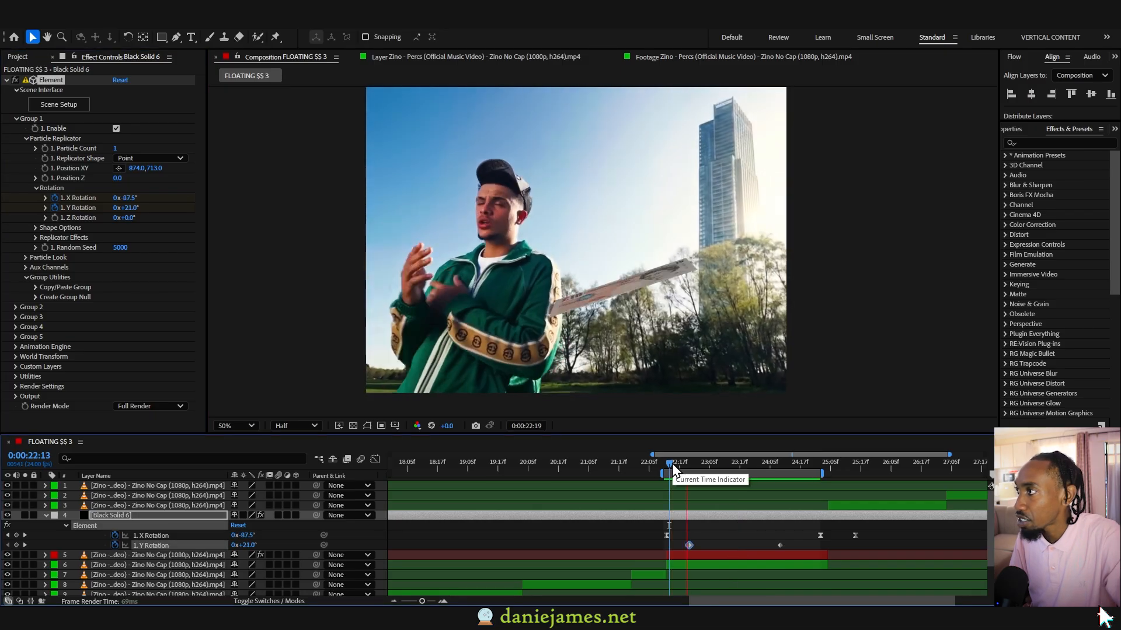
Keyframe Group 1's Z Rotation to tilt the banknote across the clip and ease both keyframes
left_click(735, 471)
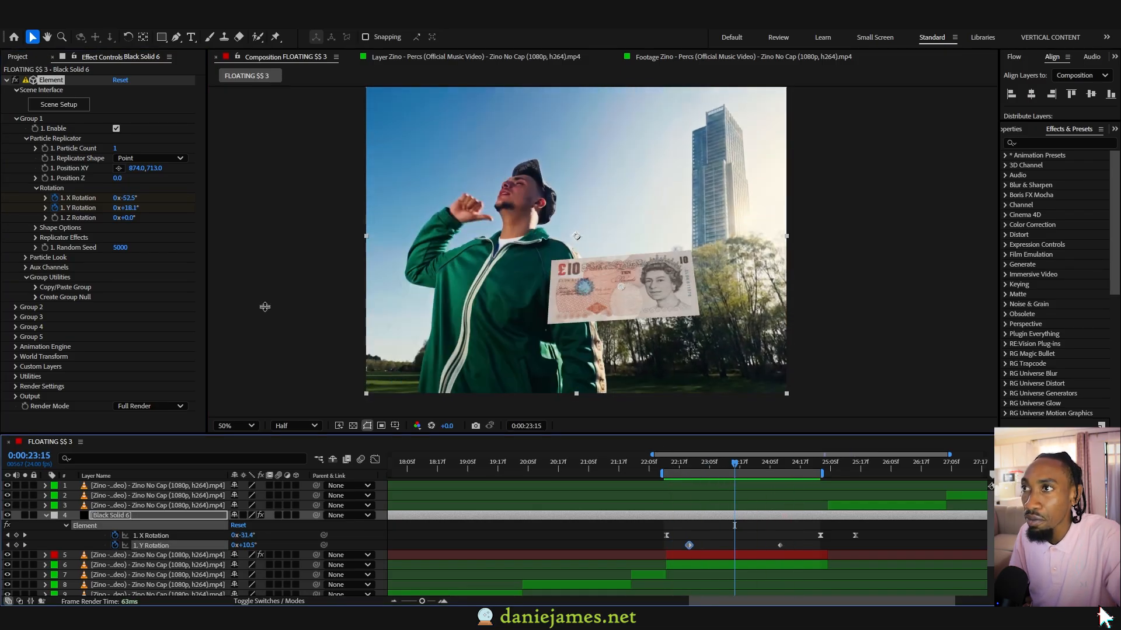
left_click_drag(134, 217, 150, 217)
left_click_drag(142, 217, 128, 218)
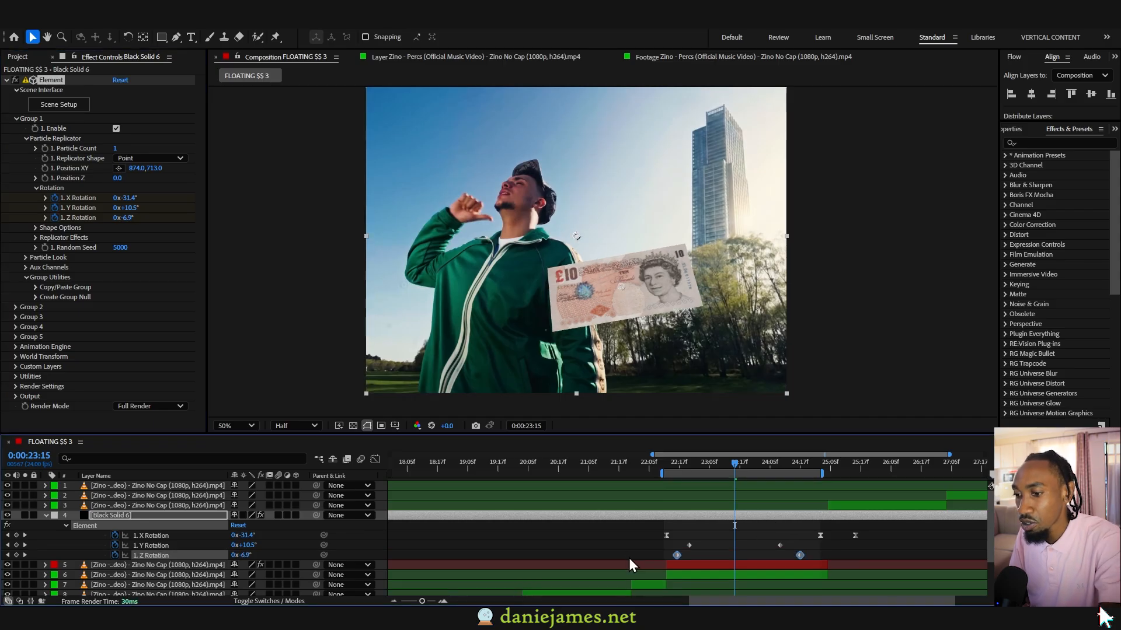
key("F9")
left_click(681, 559)
left_click(677, 557)
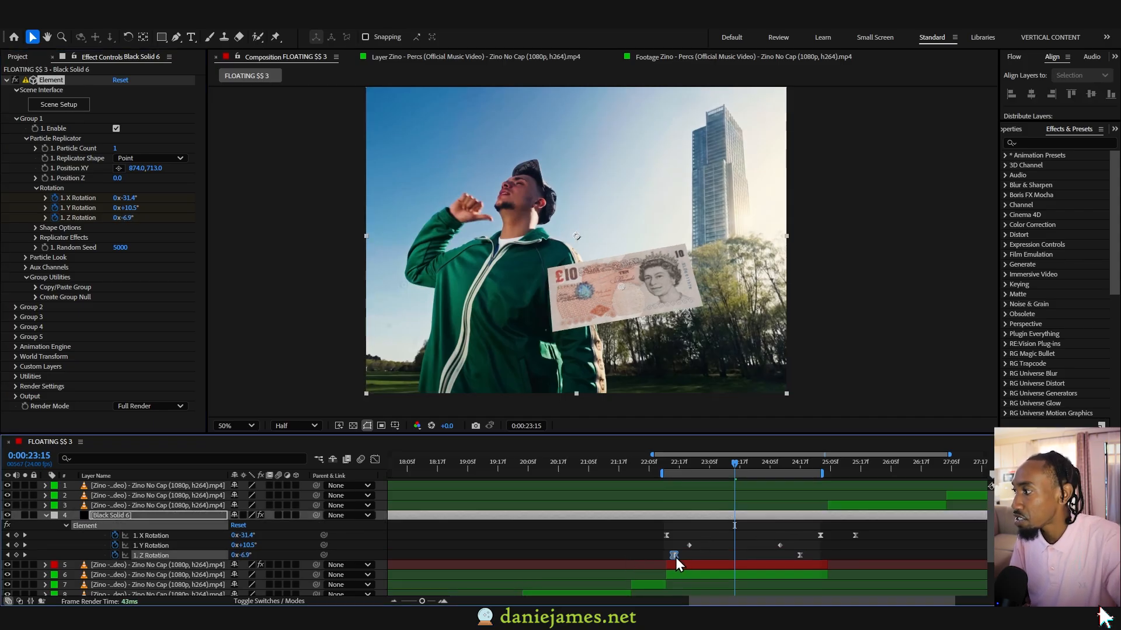
Move the first Z Rotation keyframe to 0:00:22:19, set it to -7° and preview the tilt with layer controls hidden
left_click(668, 465)
key("space")
left_click_drag(677, 555, 685, 558)
left_click(672, 464)
left_click_drag(672, 464, 684, 467)
left_click_drag(136, 218, 138, 218)
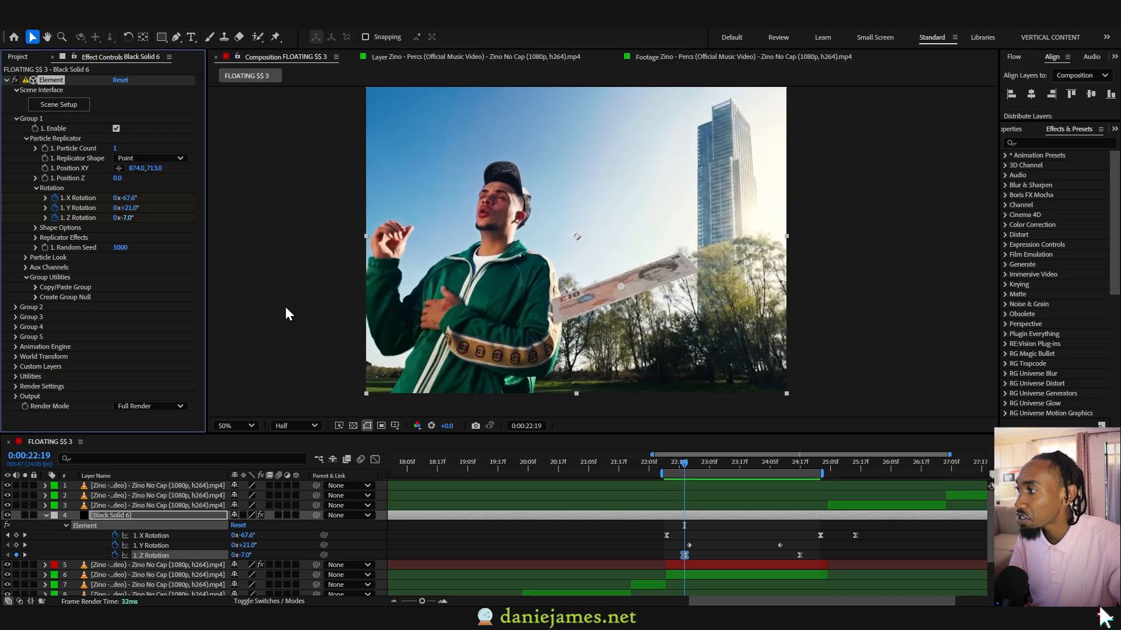
key("ctrl+shift+h")
key("space")
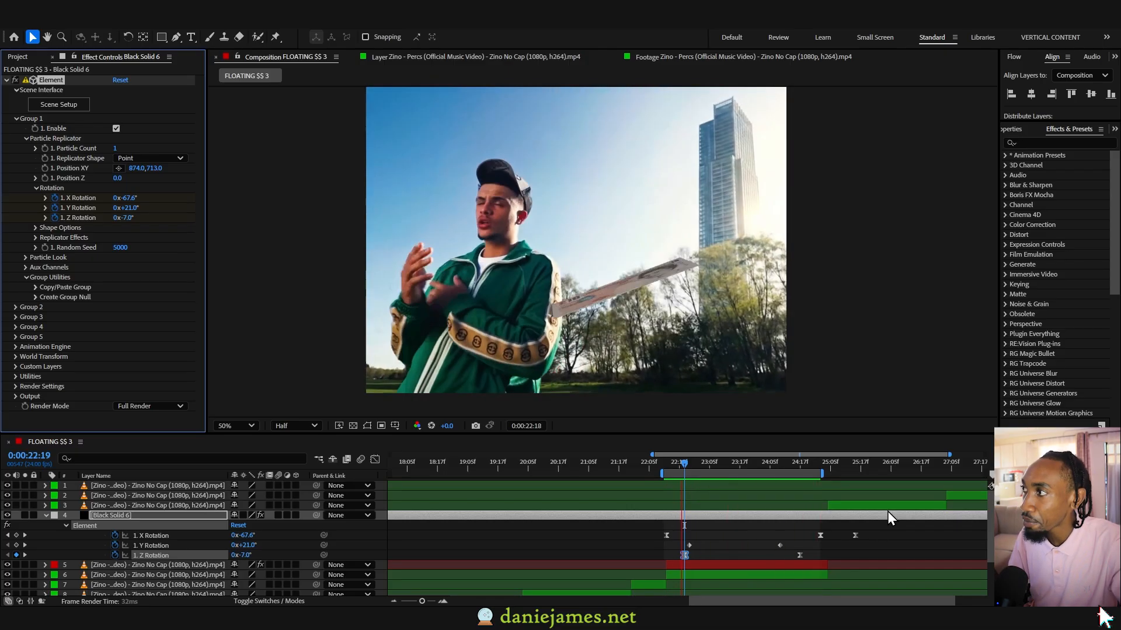
Enable Deform and its Twist in Group 1's Particle Look and set Twist X to -3° at 0:00:23:07
left_click_drag(670, 461, 711, 469)
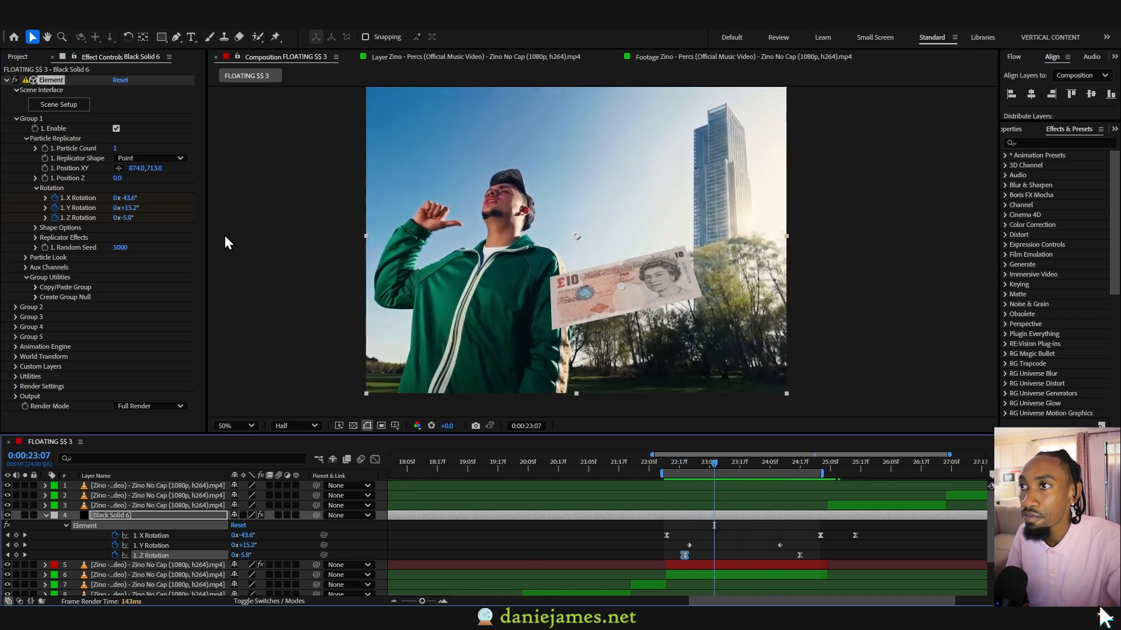
left_click(25, 257)
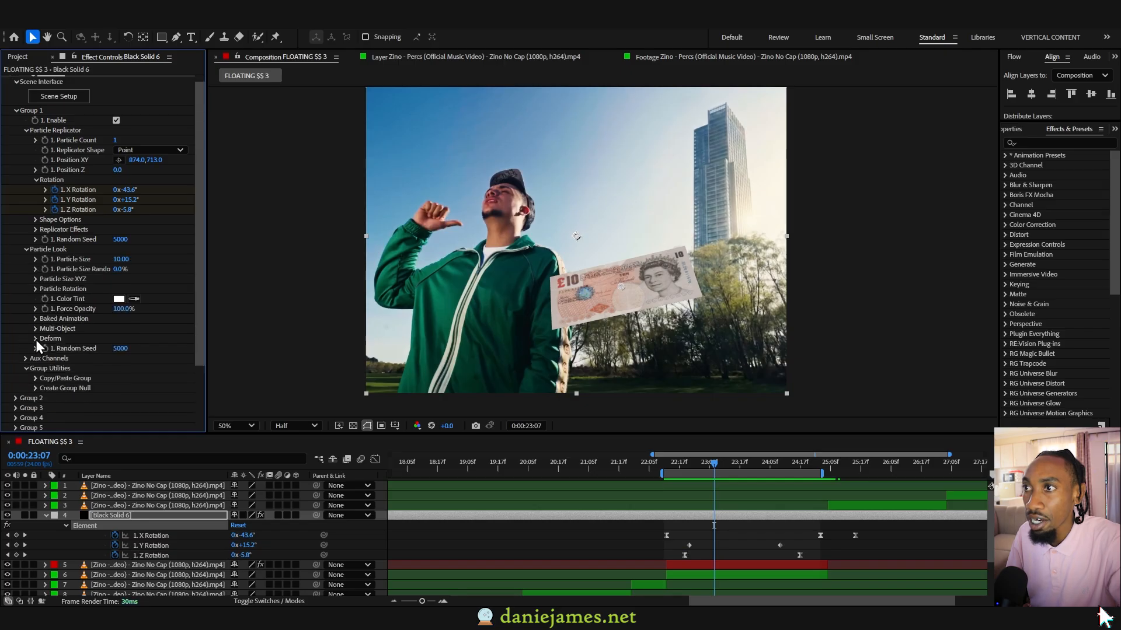
left_click(116, 349)
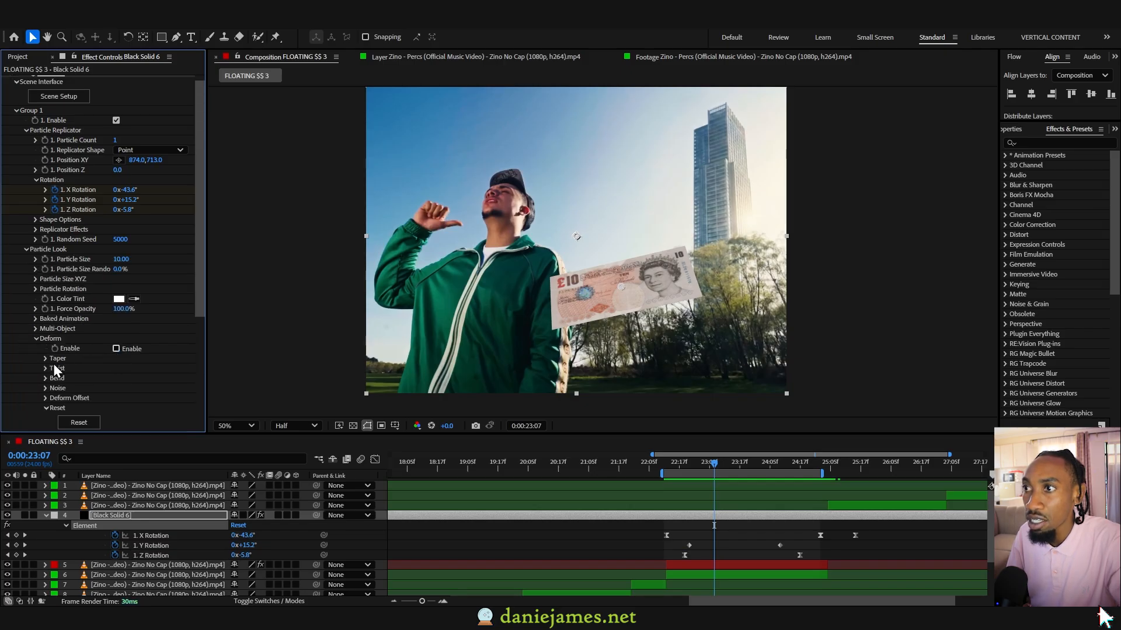
left_click(46, 368)
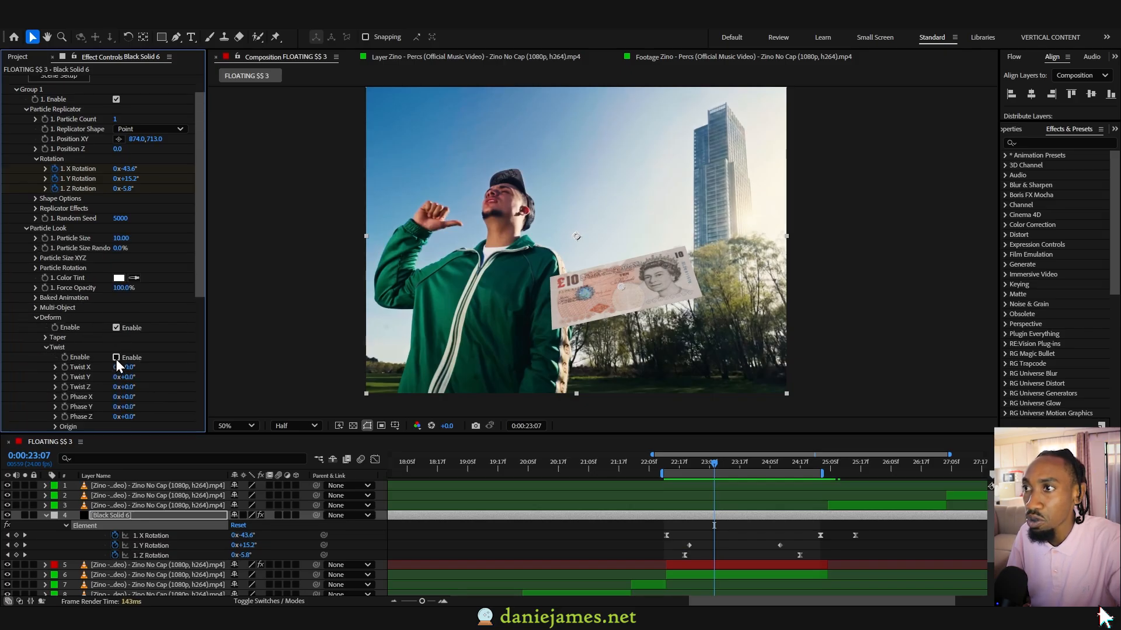
left_click(116, 357)
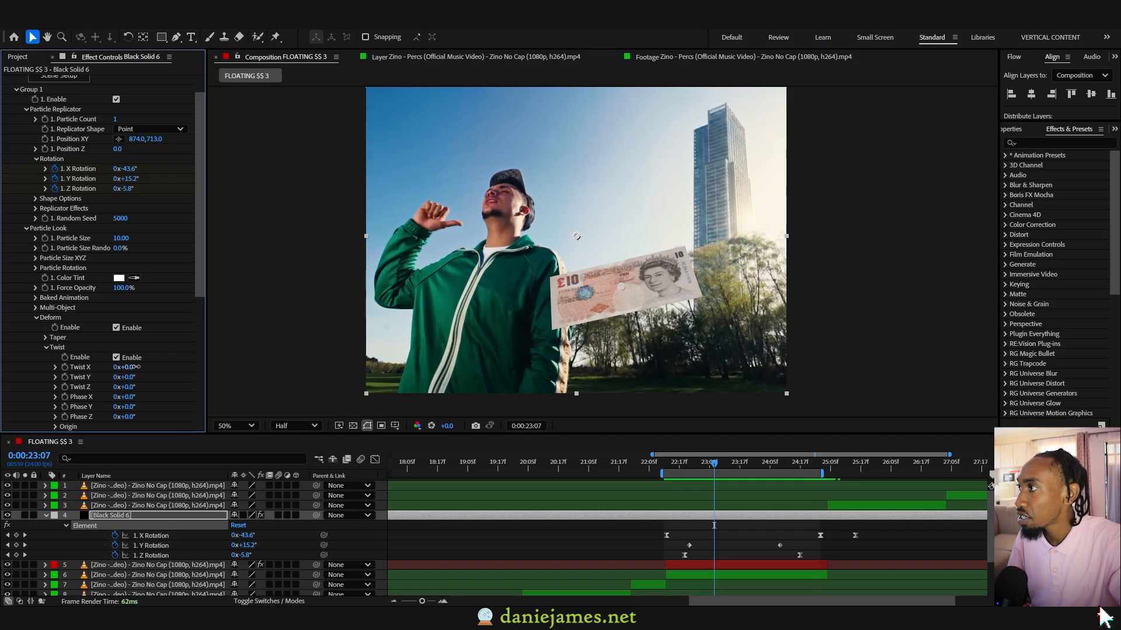
mouse_move(136, 367)
left_mouse_down()
mouse_move(109, 367)
mouse_move(128, 367)
left_mouse_up()
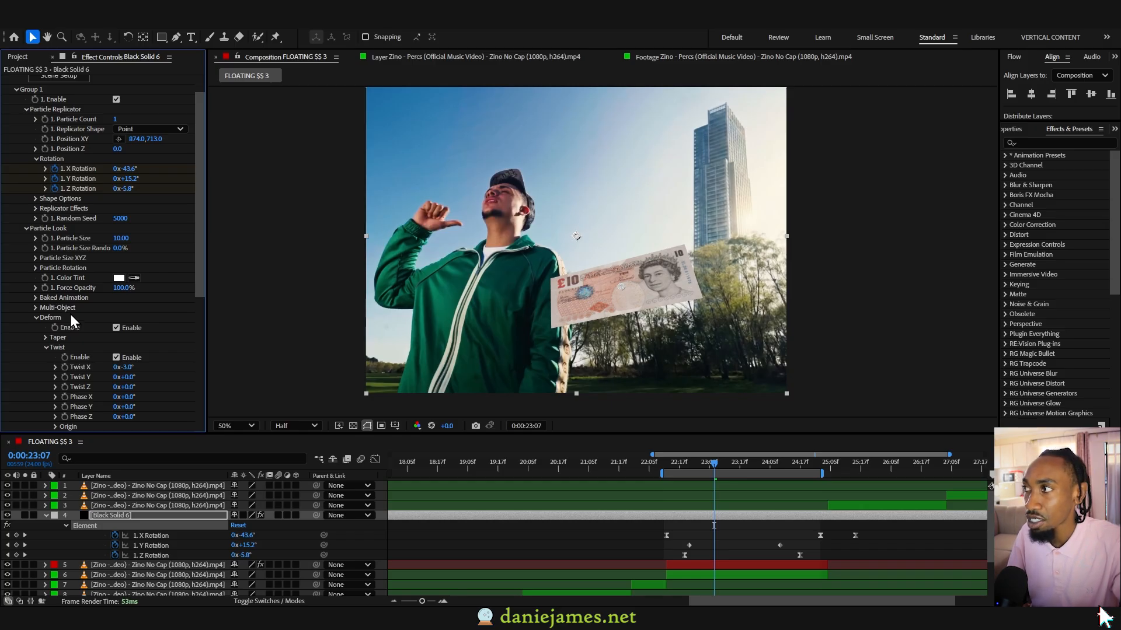
Keyframe Twist X at -9° on 0:00:23:17 and 0° on 0:00:23:09
key("Page_Down")
key("Page_Down")
left_click_drag(127, 367, 120, 367)
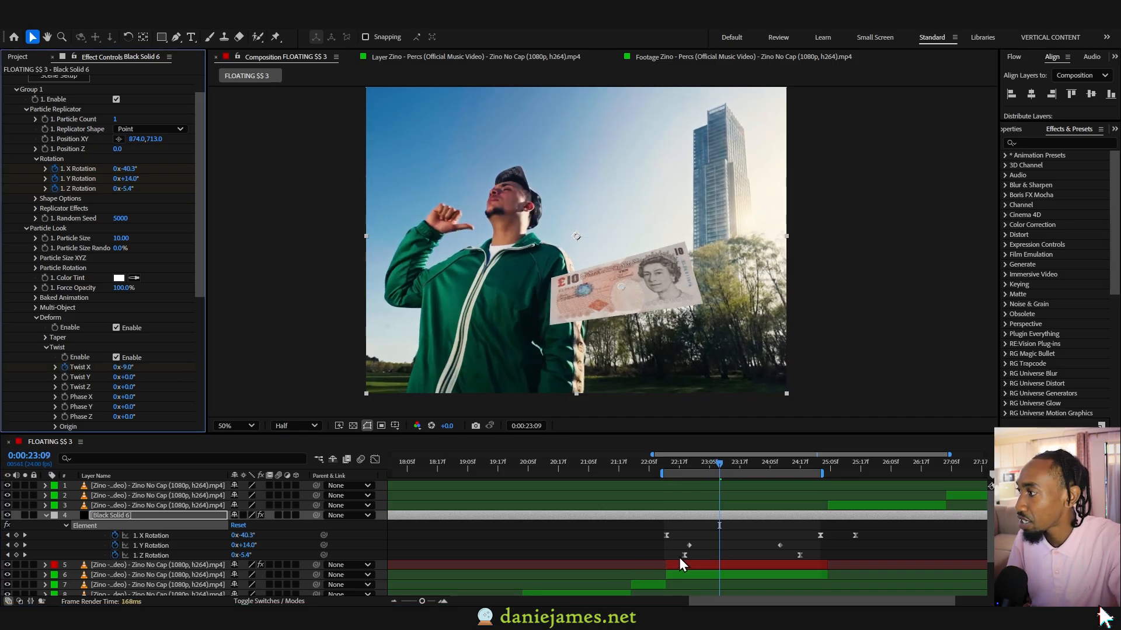
key("u")
left_click(126, 367)
type("0")
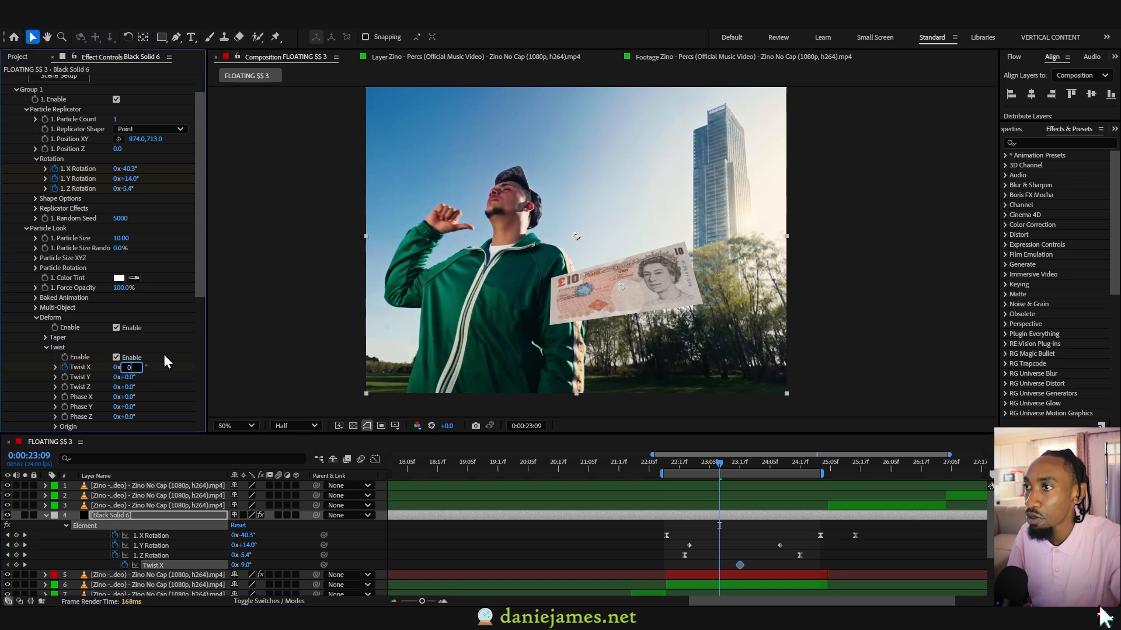
key("Return")
left_click_drag(705, 460, 685, 464)
mouse_move(126, 367)
left_mouse_down()
mouse_move(154, 367)
mouse_move(134, 367)
left_mouse_up()
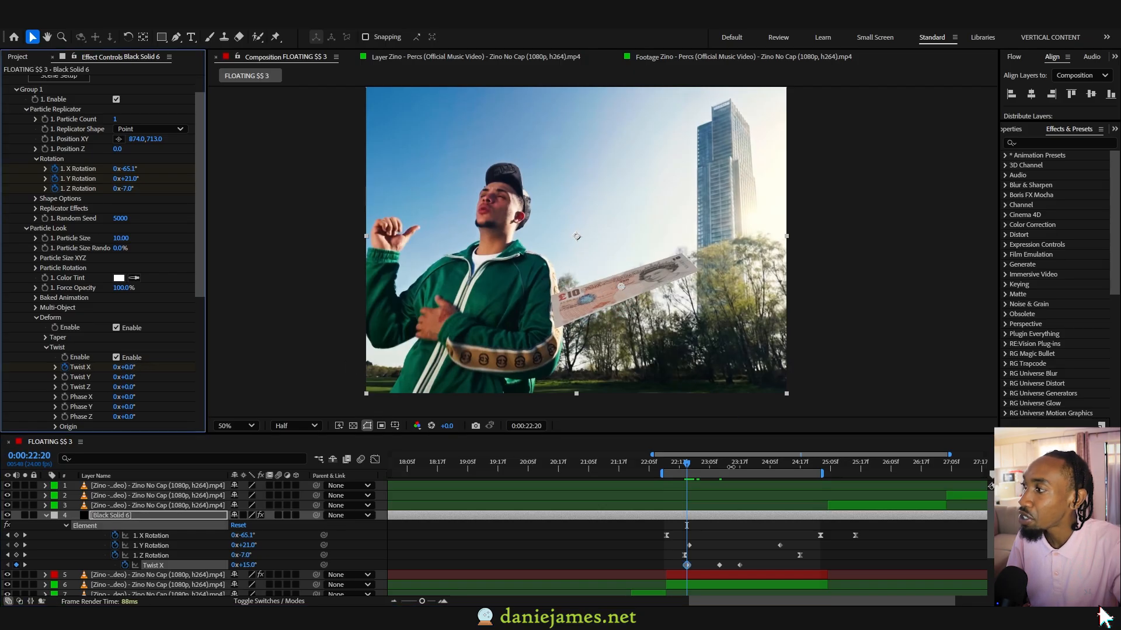
key("ctrl+z")
Set the second Twist X keyframe to -13°, move it close to the last Y Rotation keyframe and preview the twist
left_click_drag(699, 464, 739, 461)
left_click_drag(244, 565, 243, 565)
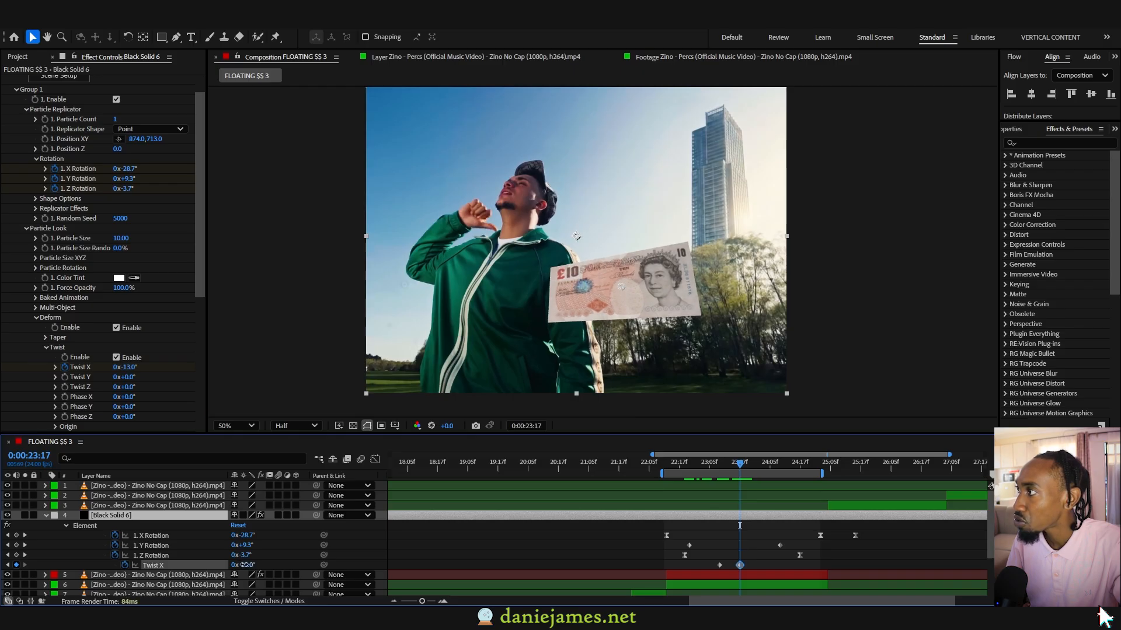
left_click(749, 466)
left_click_drag(739, 565, 777, 565)
left_click(681, 462)
key("space")
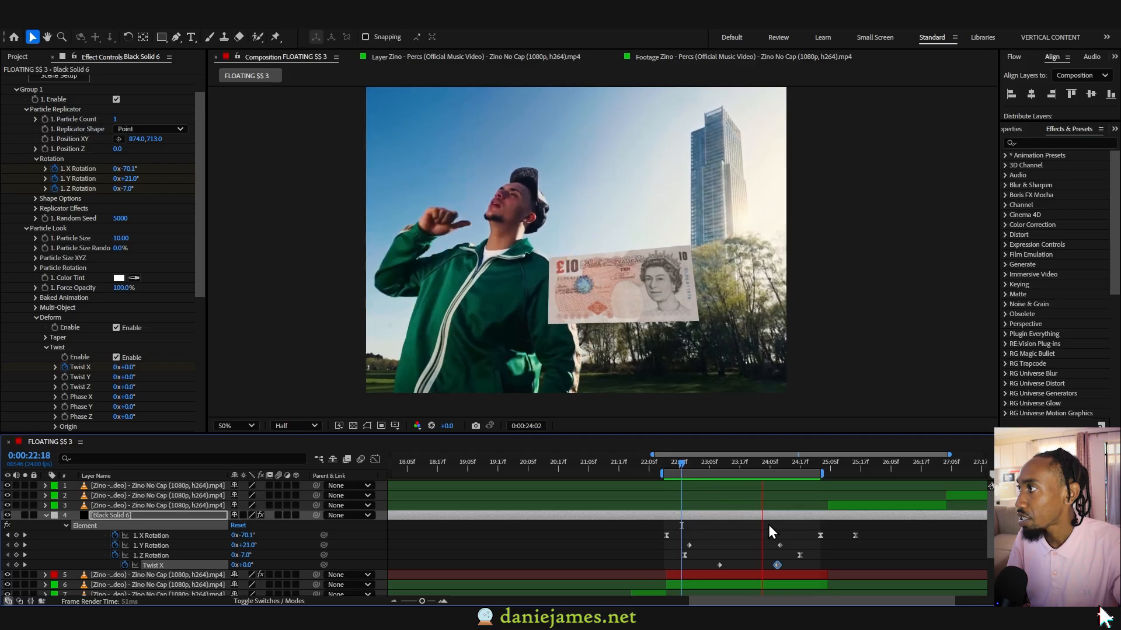
Enable the Noise deform in Group 1 and set its Intensity to 40%
left_click(708, 465)
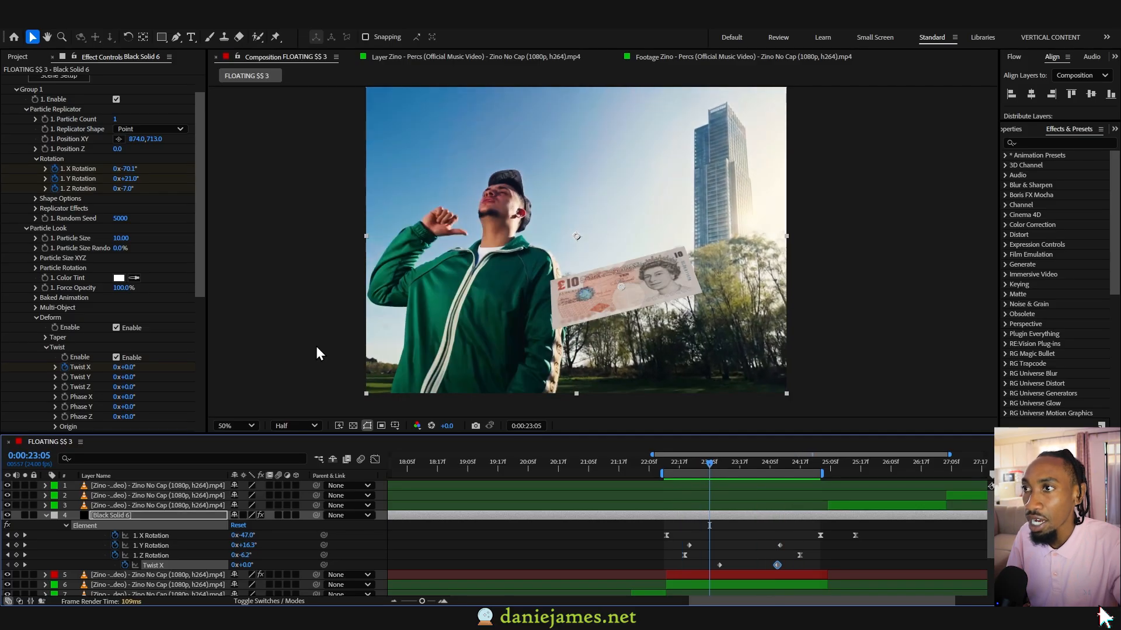
left_click(46, 348)
left_click(47, 366)
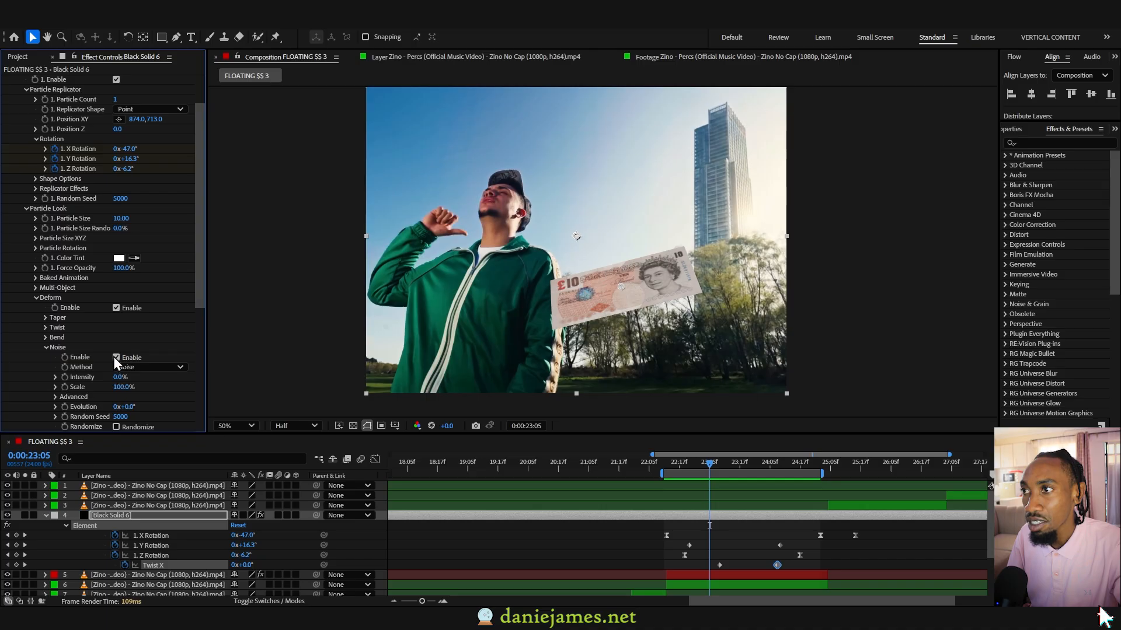
left_click_drag(118, 378, 151, 378)
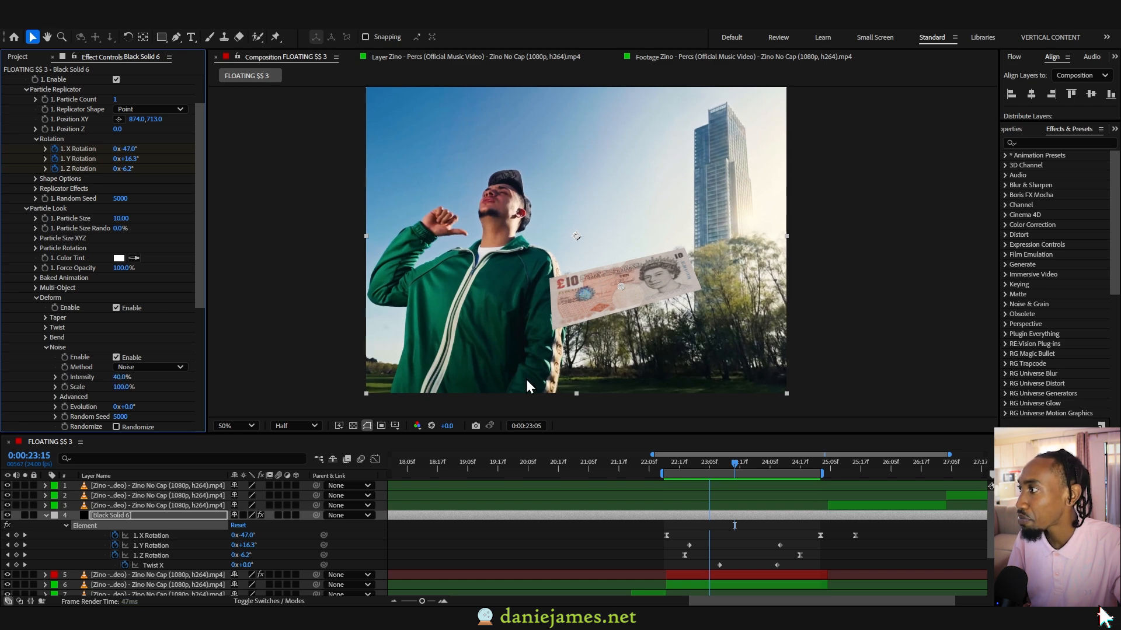
Inspect the banknote up close at full resolution and set the Noise deform's Intensity to 26%
left_click_drag(705, 460, 683, 463)
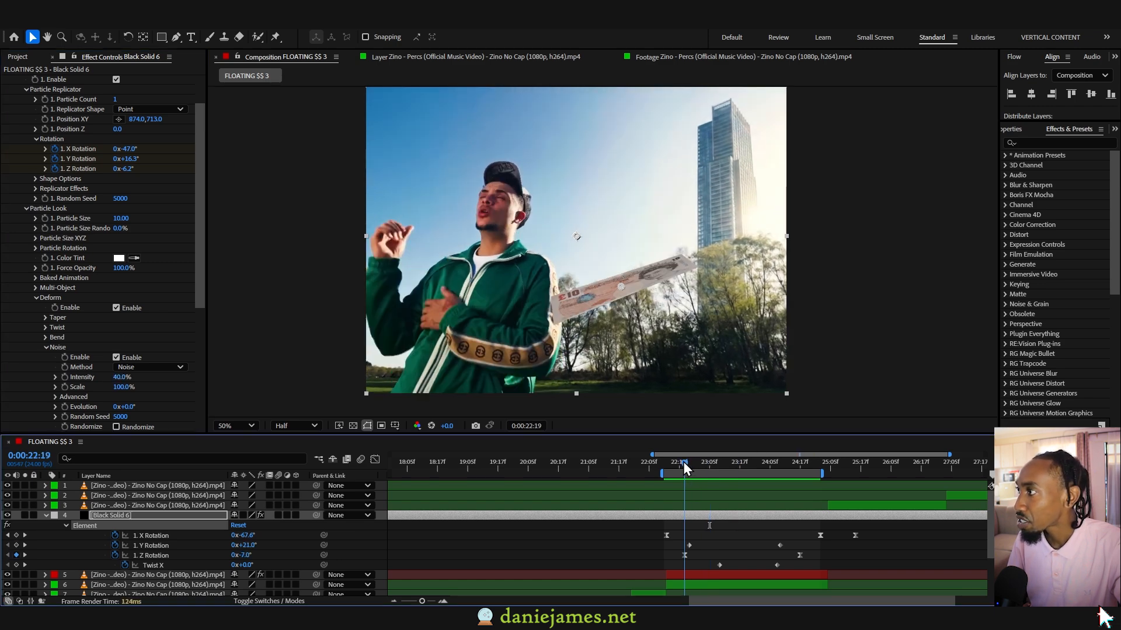
key("slash")
left_click(306, 426)
left_click(290, 462)
scroll(783, 255, "up", 1)
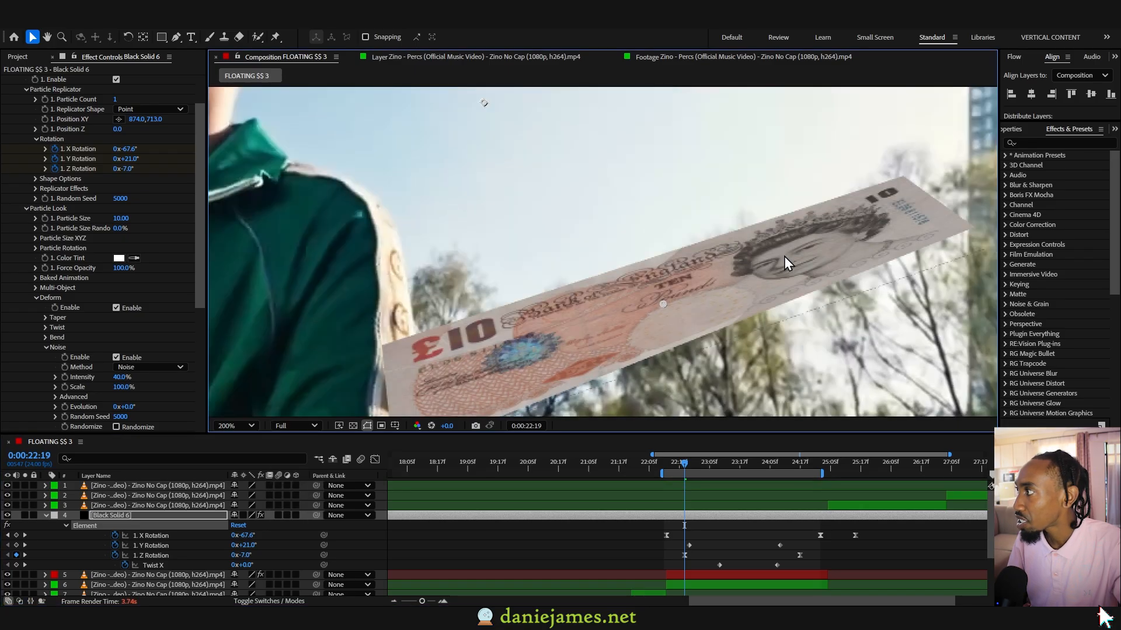
left_click_drag(802, 276, 695, 210)
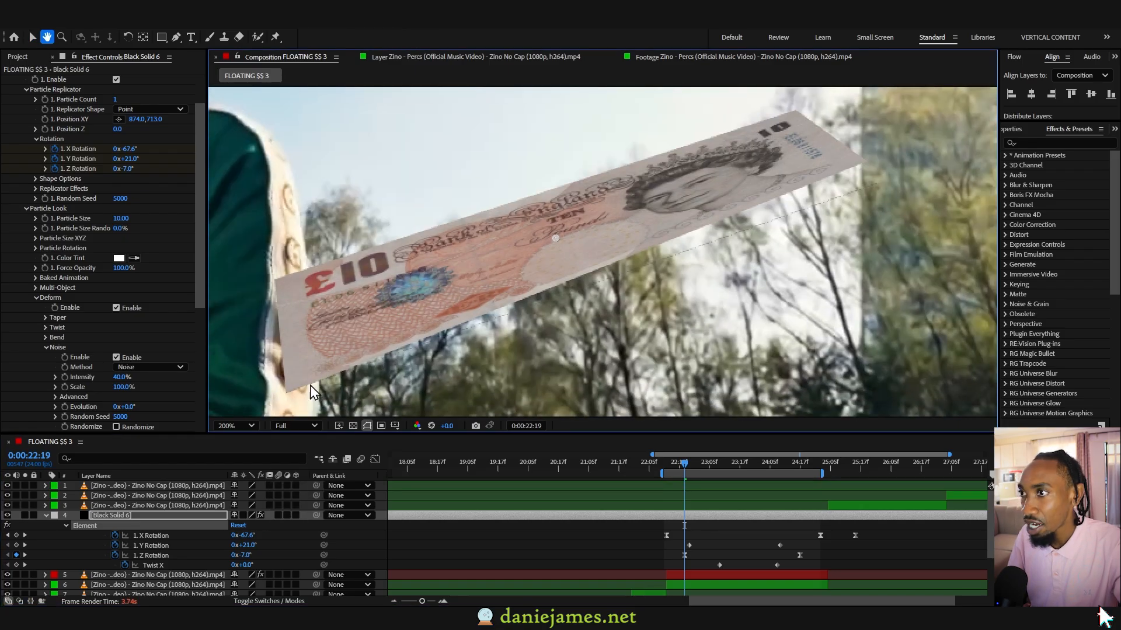
key("v")
left_click_drag(124, 379, 108, 377)
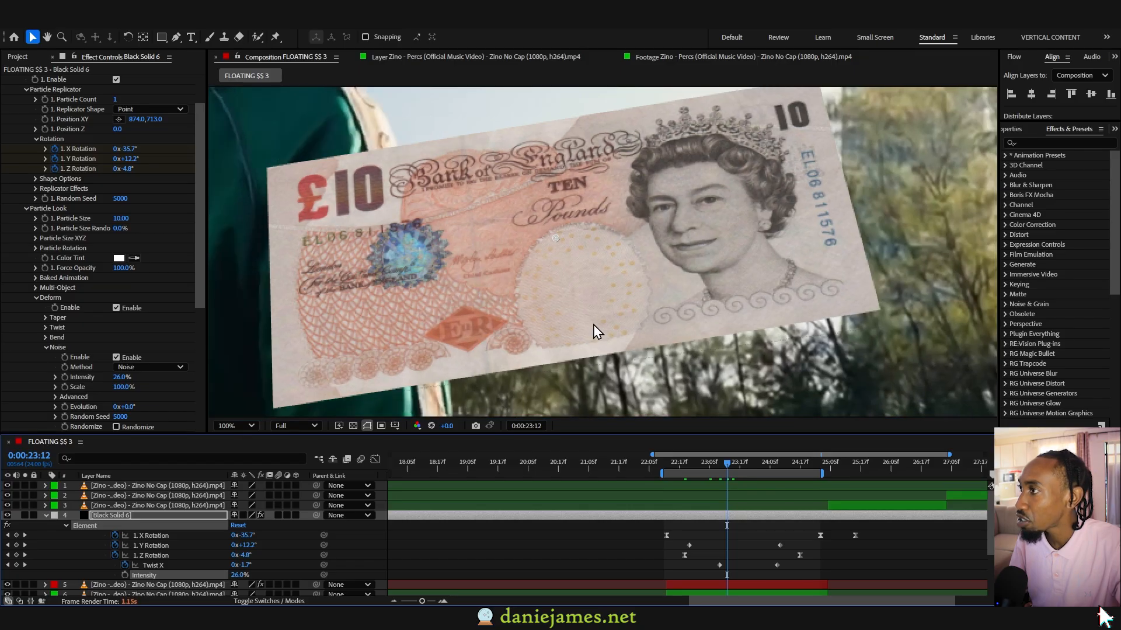
key("comma")
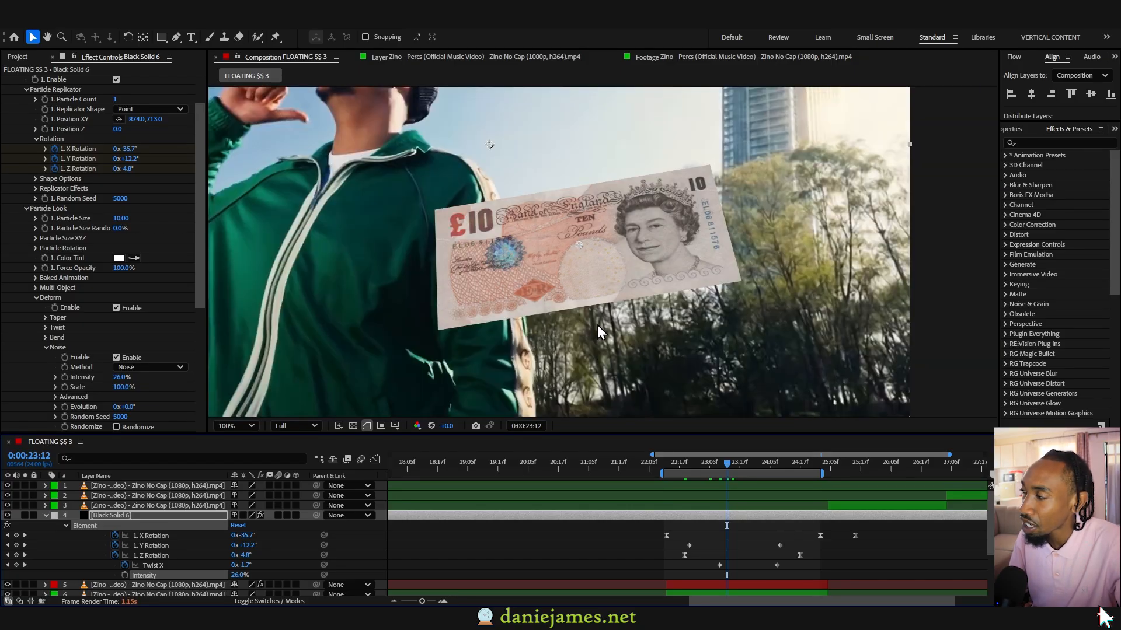
Keyframe the Noise Evolution at 2x+132° on 0:00:23:12, set the Noise Random Seed to 8400 and preview the deformation
left_click(117, 378)
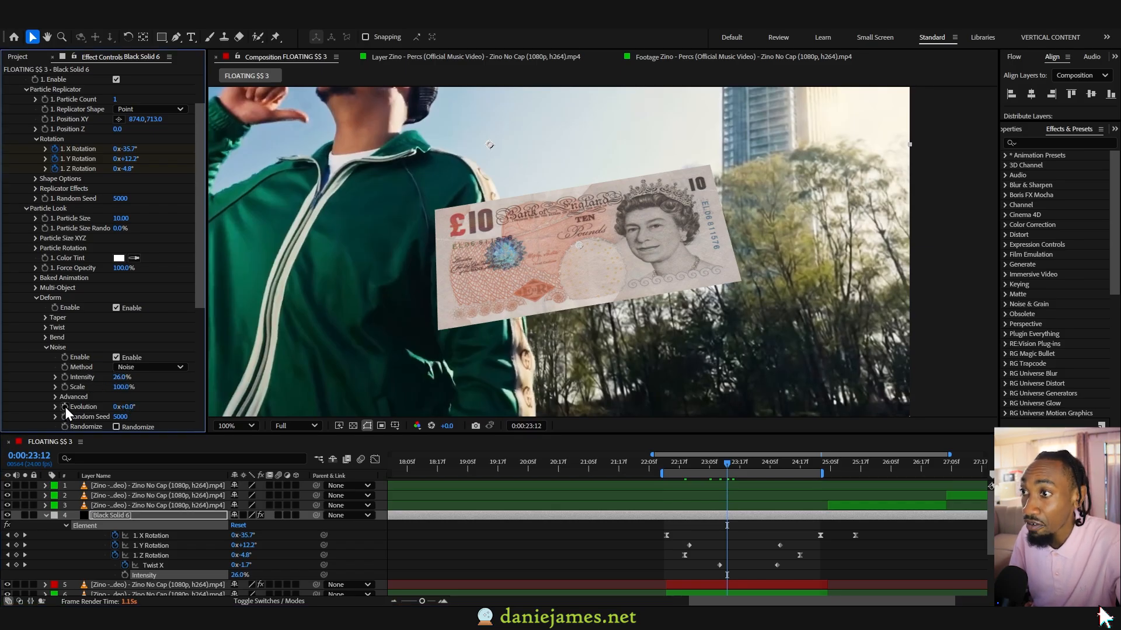
scroll(520, 233, "down", 2)
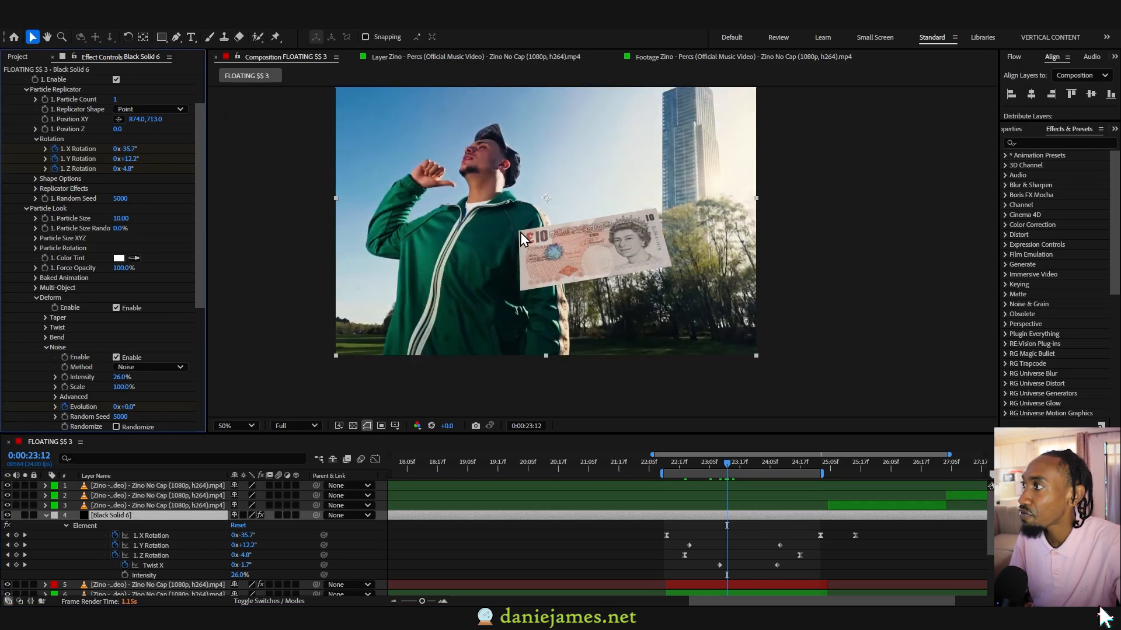
mouse_move(127, 406)
left_mouse_down()
mouse_move(455, 405)
mouse_move(146, 417)
left_mouse_up()
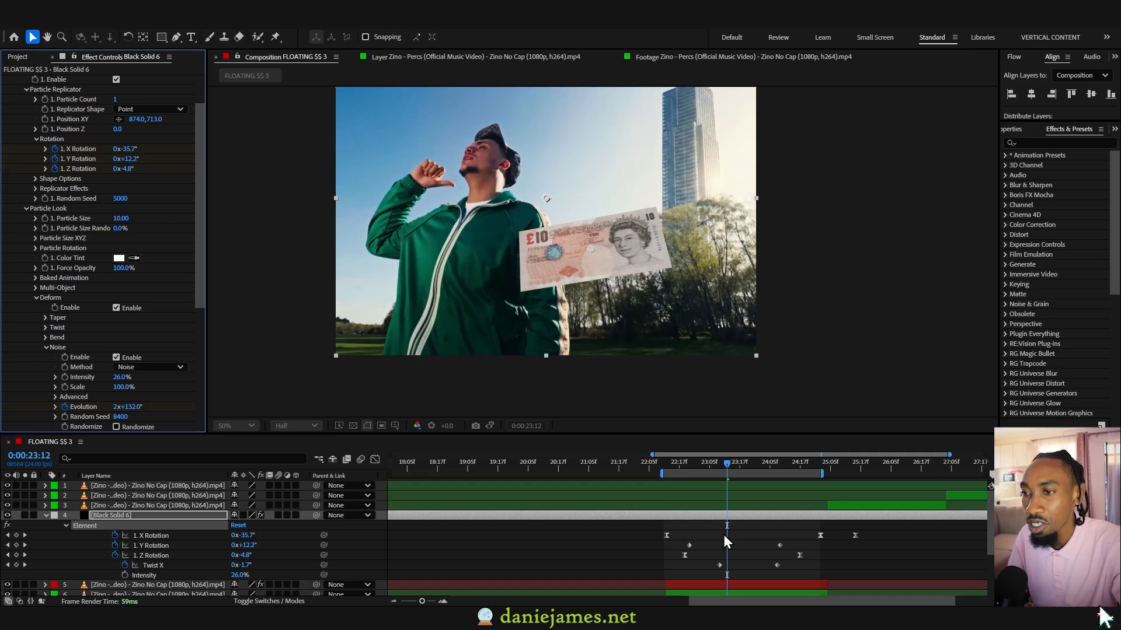
key("space")
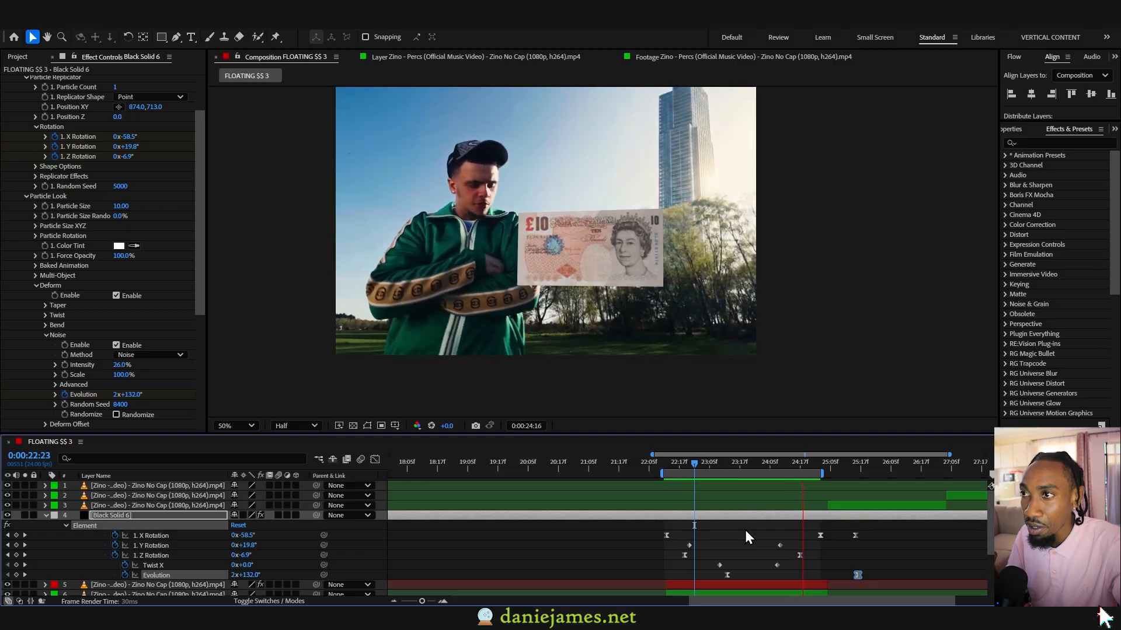
Keyframe Group 1's Position Z at 810 on 0:00:23:00
left_click(45, 315)
left_click(696, 465)
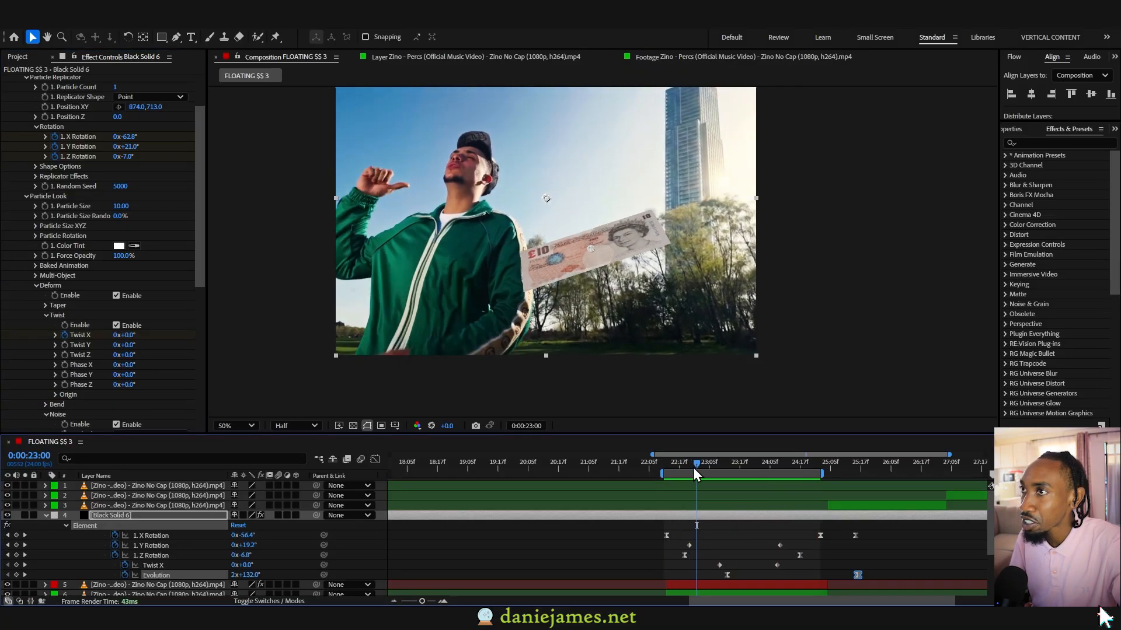
scroll(87, 163, "up", 3)
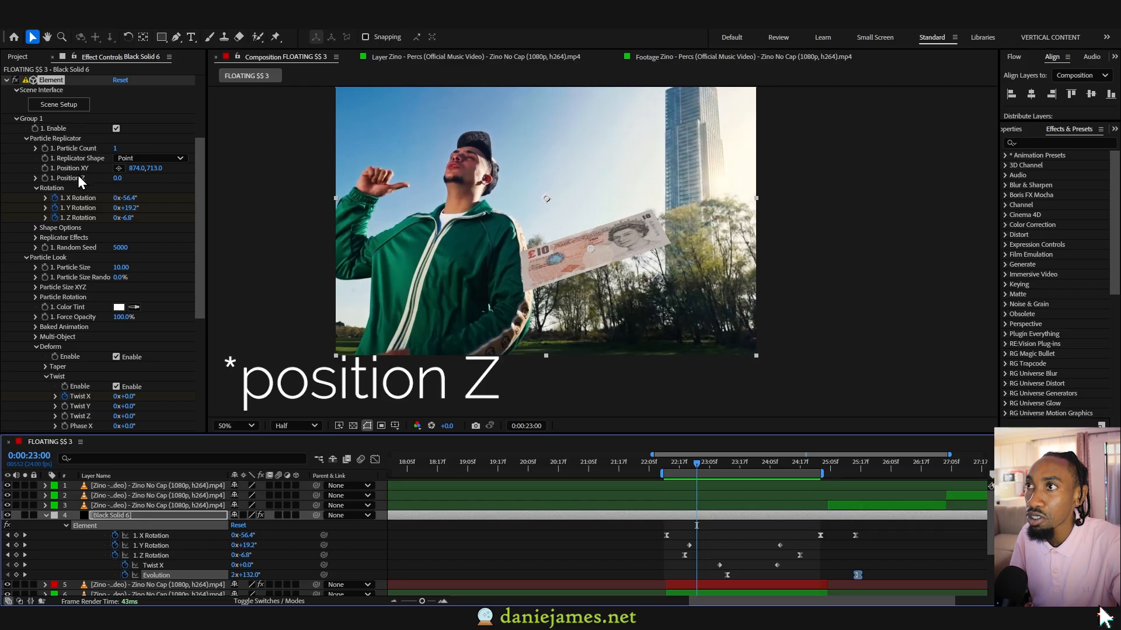
left_click(45, 178)
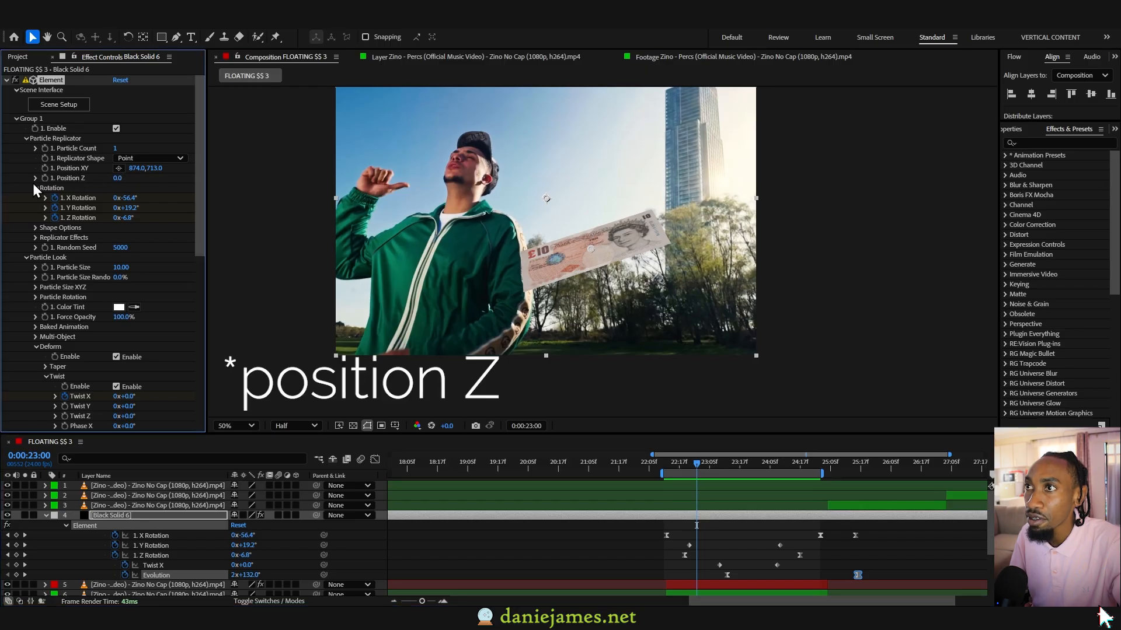
left_click(116, 179)
left_click_drag(142, 178, 168, 187)
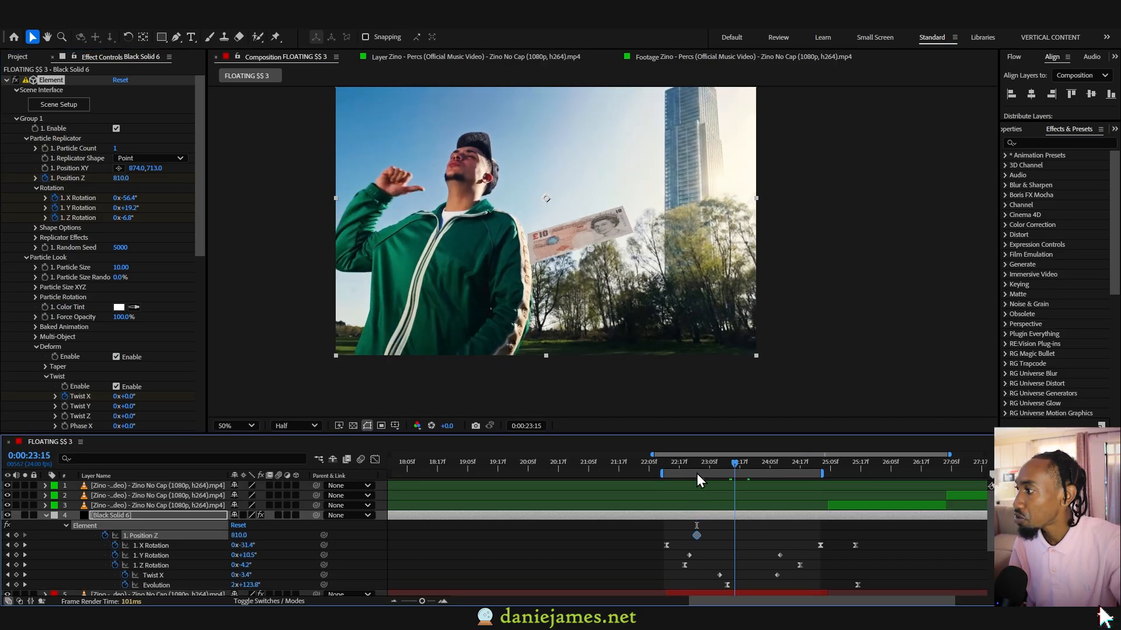
Keyframe Position Z at 0 close to the last Z Rotation keyframe and preview the depth movement
left_click_drag(733, 472, 773, 467)
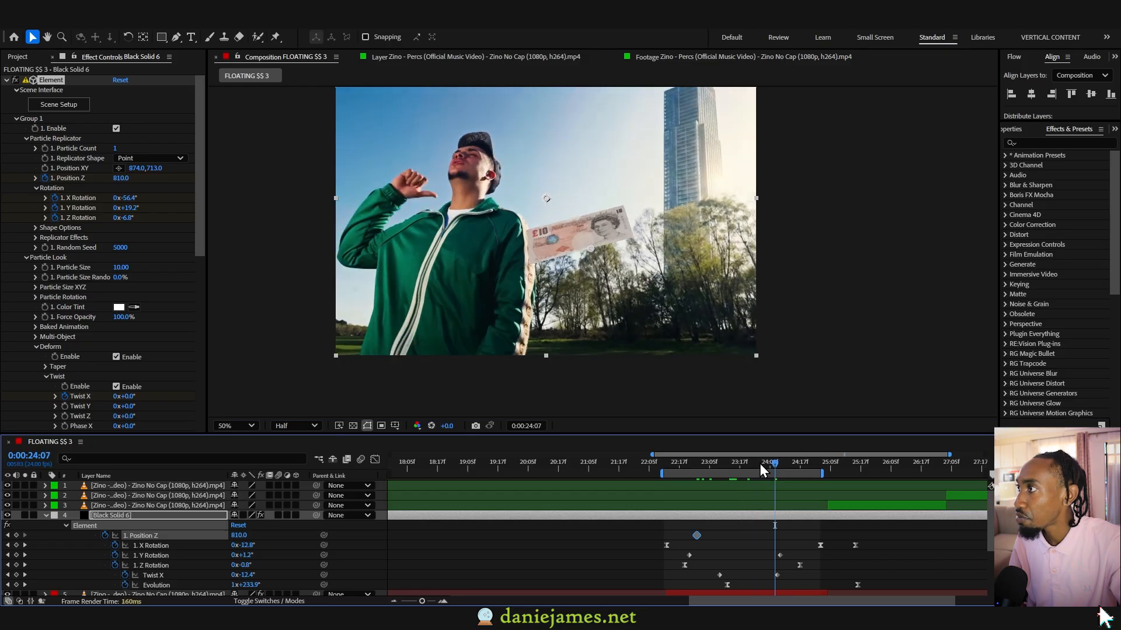
left_click(121, 178)
type("0")
key("Return")
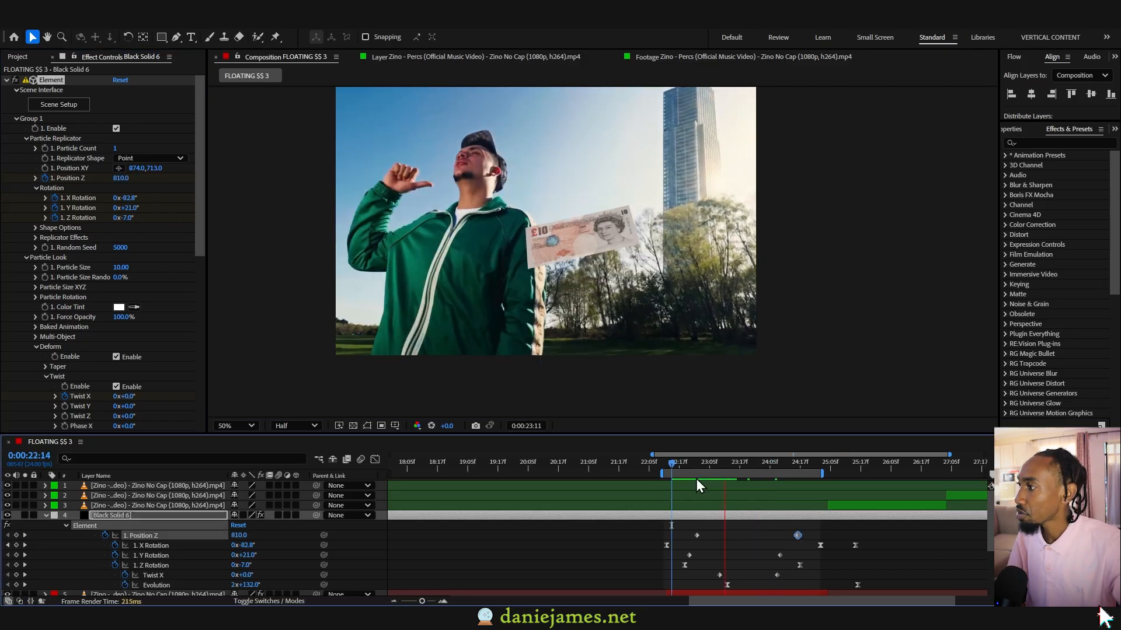
key("space")
Move the first Position Z keyframe earlier to 0:00:22:16 and set its value to 1260
left_click_drag(696, 534, 676, 535)
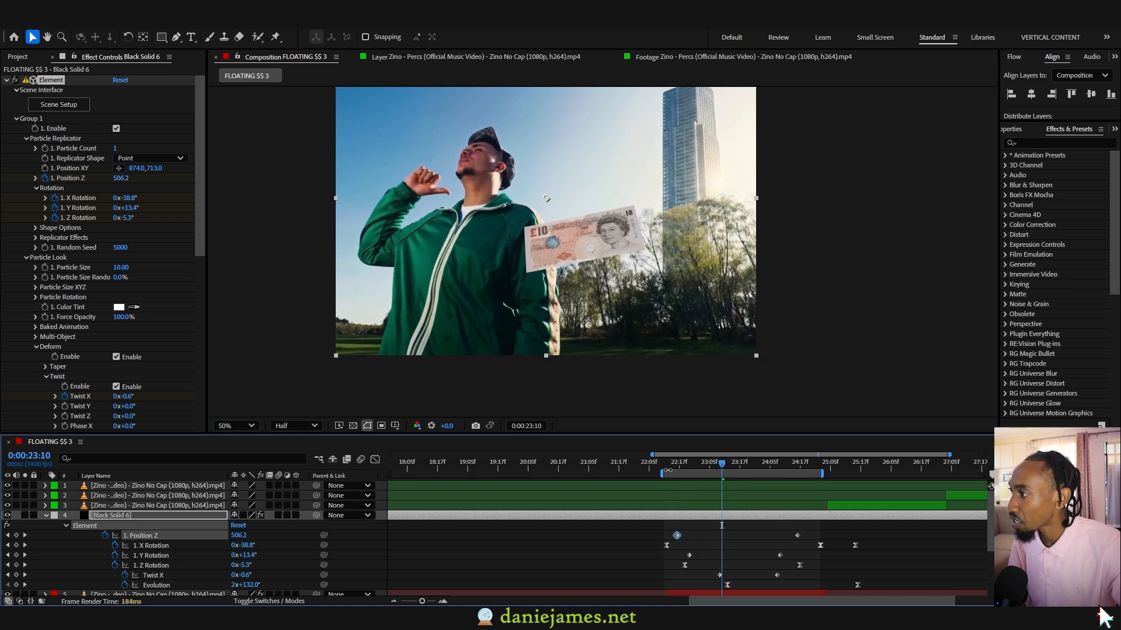
mouse_move(667, 462)
left_mouse_down()
mouse_move(694, 464)
mouse_move(677, 468)
left_mouse_up()
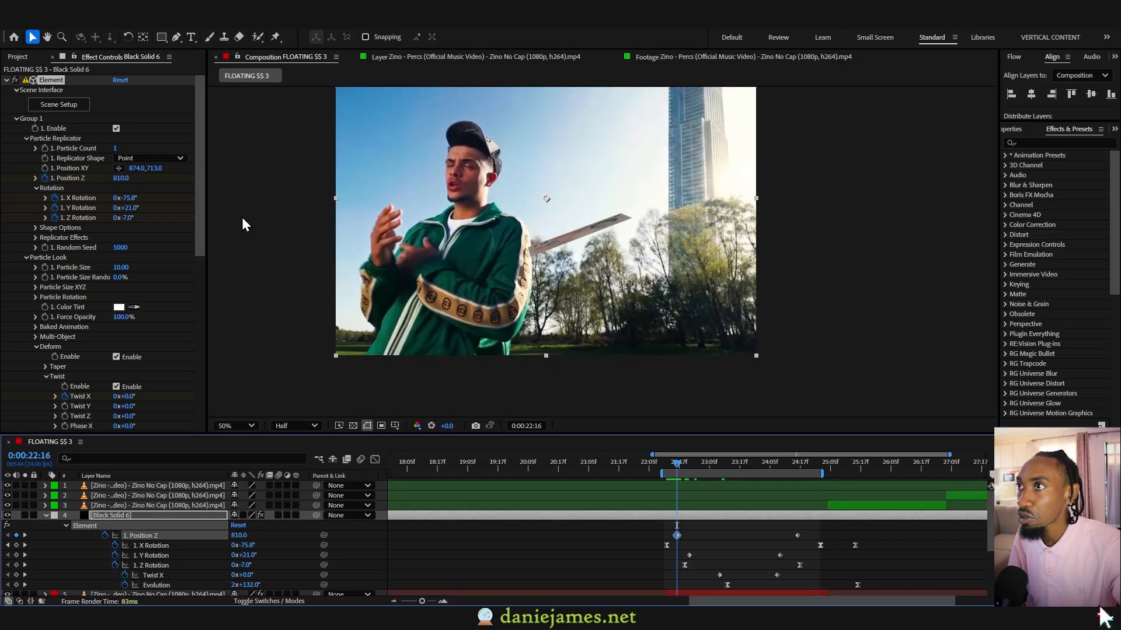
left_click(137, 178)
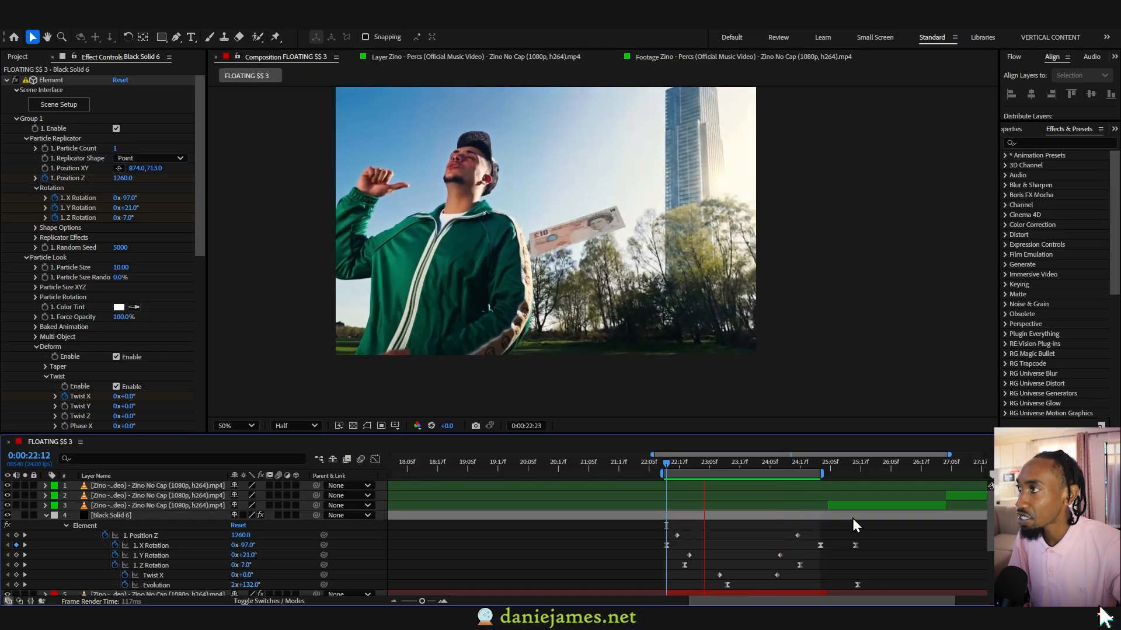
Apply Easy Ease to both Position Z keyframes and review the banknote's motion
left_click(641, 534)
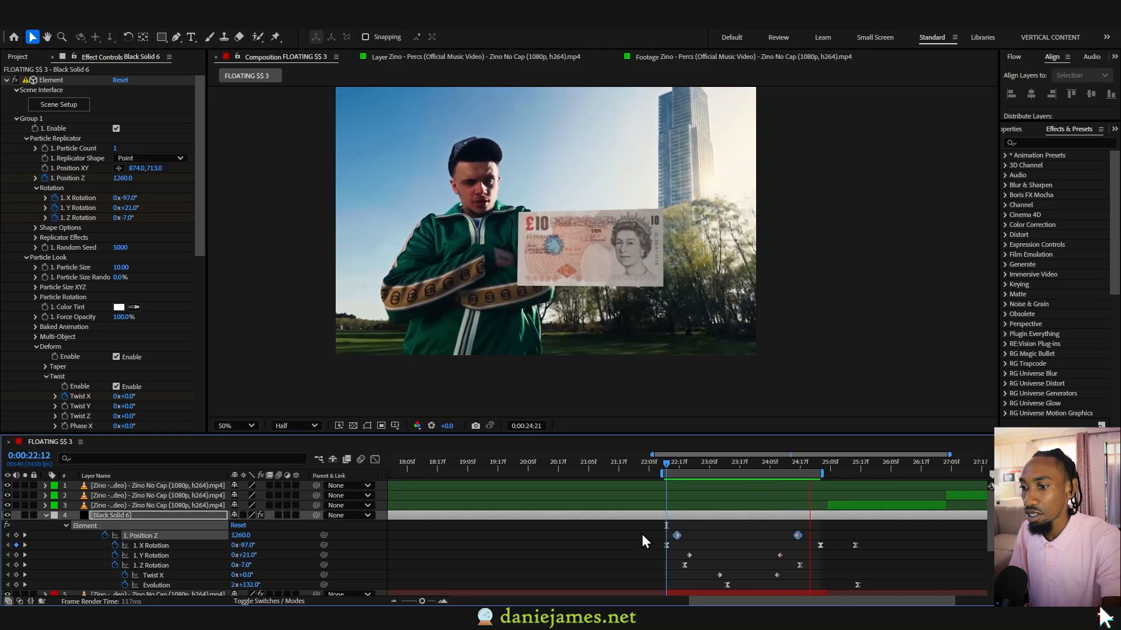
key("F9")
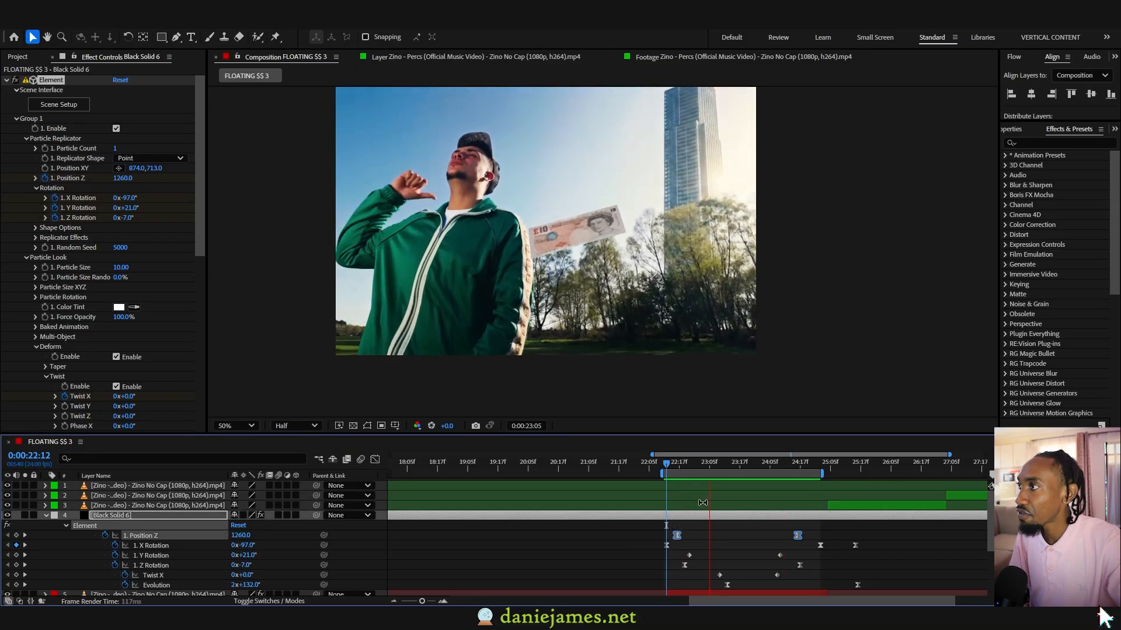
left_click_drag(712, 462, 792, 474)
Create a new black solid directly beneath the cut-out subject layer and select it at 0:00:23:04
left_click(27, 258)
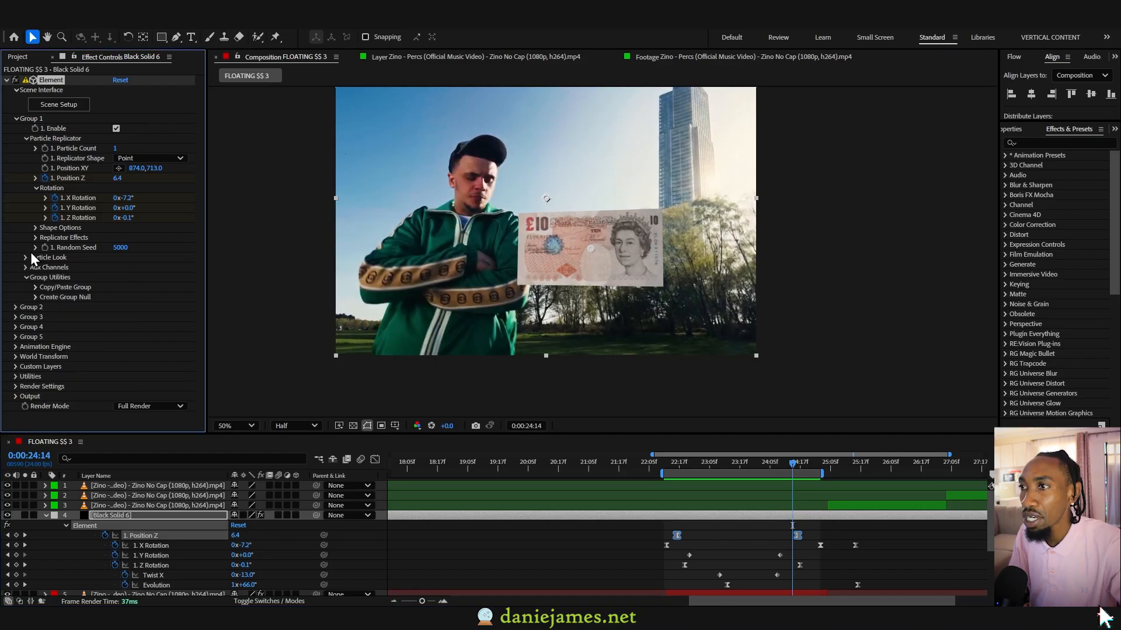
left_click(45, 516)
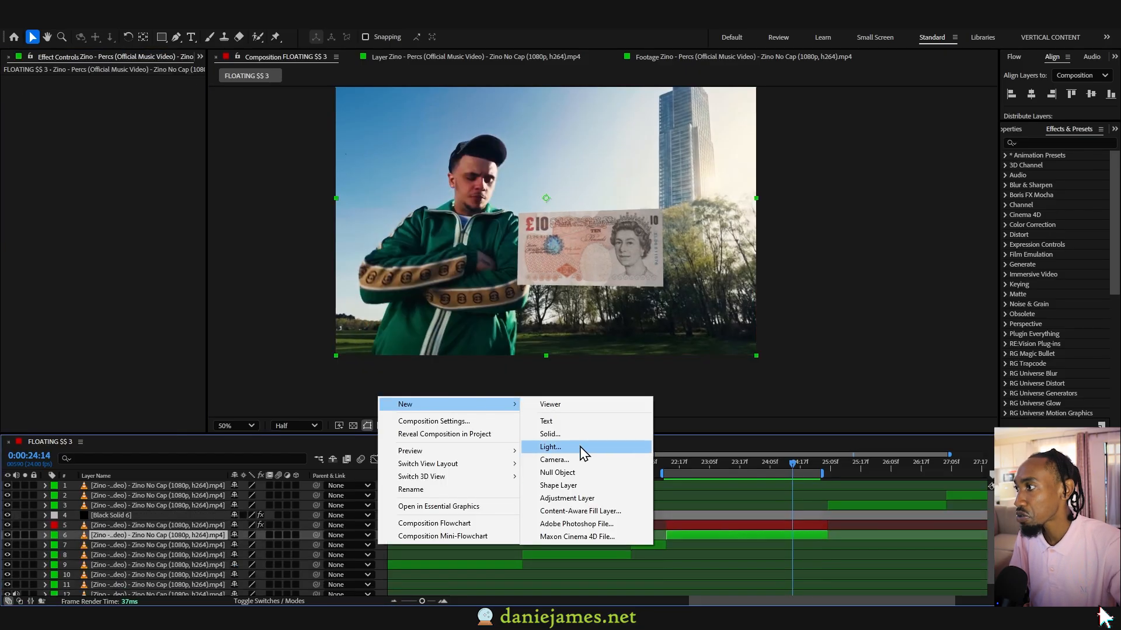
left_click(569, 435)
left_click(757, 526)
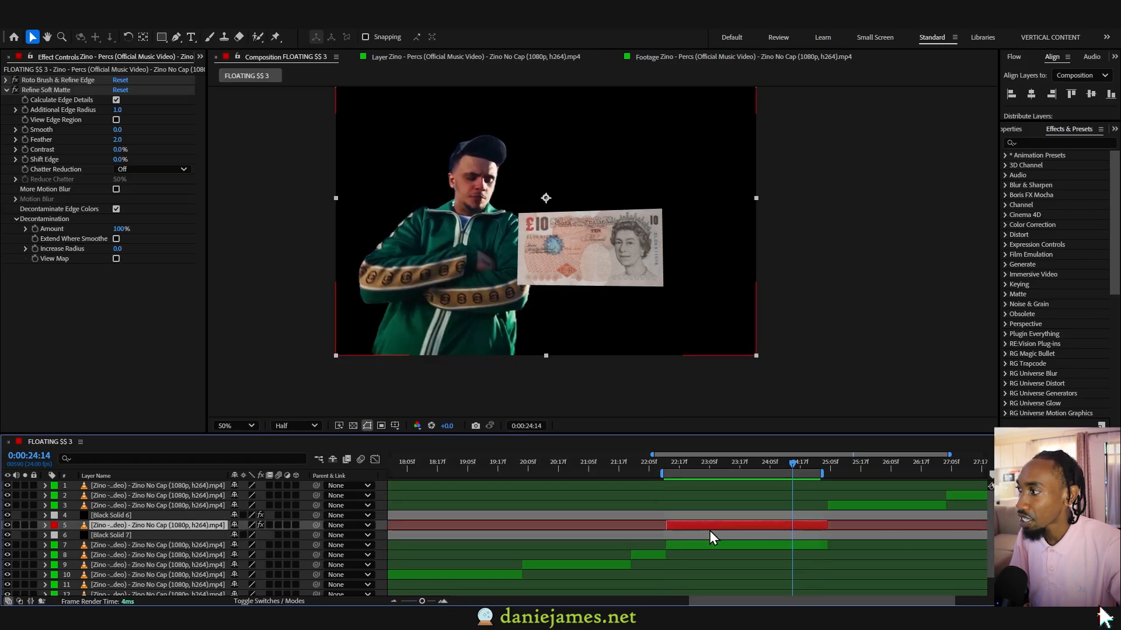
left_click(707, 467)
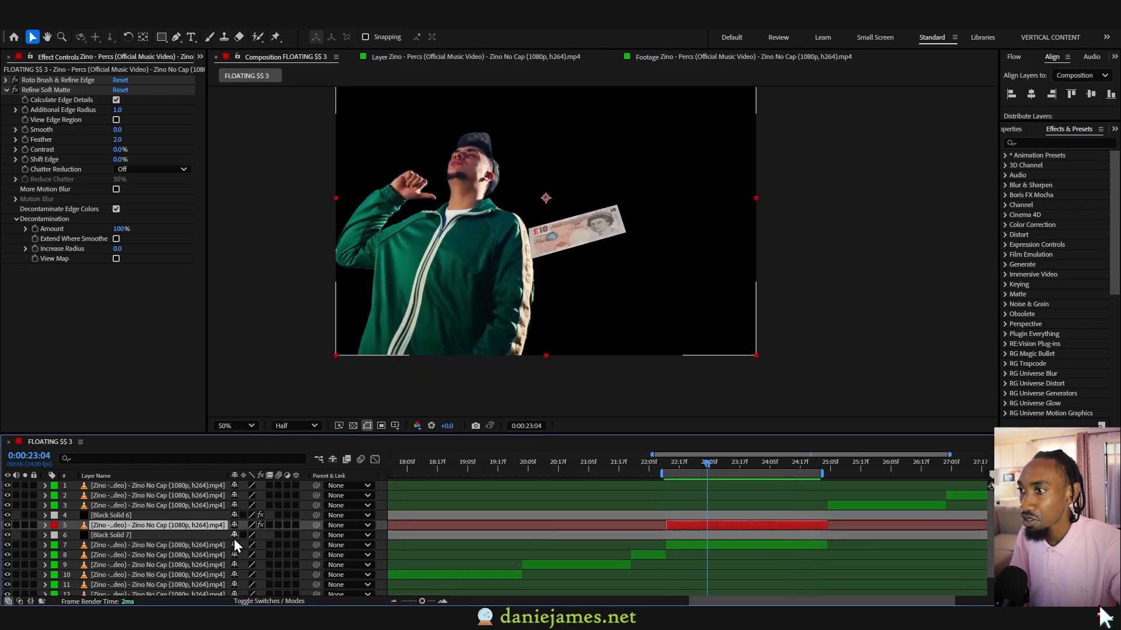
left_click(155, 532)
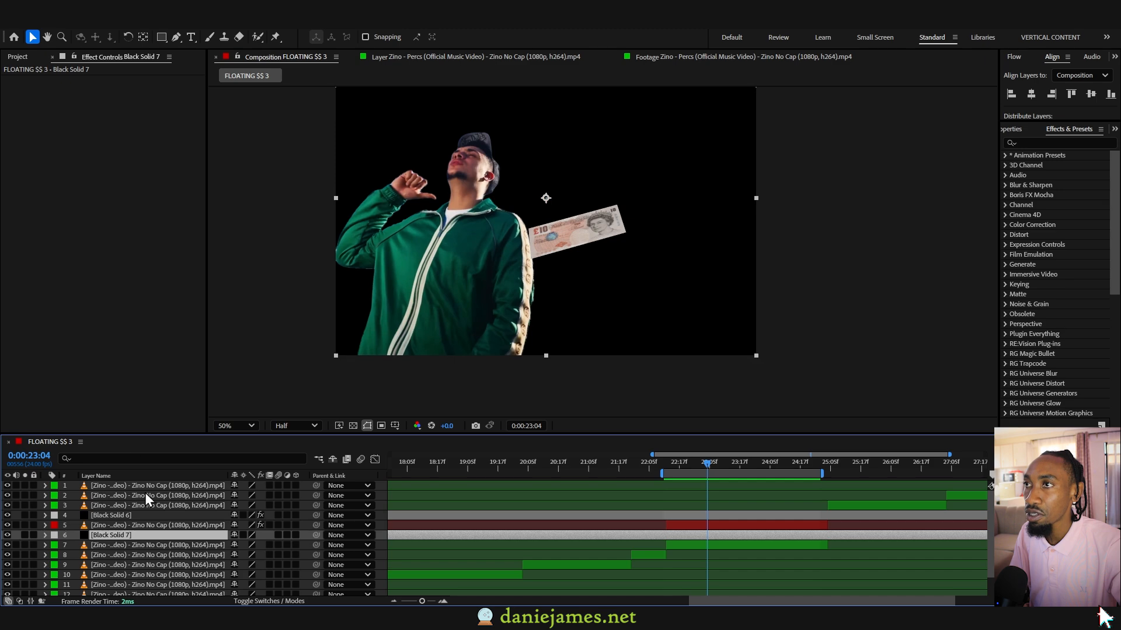
Apply Element to the new solid and import the moneyy object into its scene with the default import preferences
key("ctrl+space")
type("ele")
key("Return")
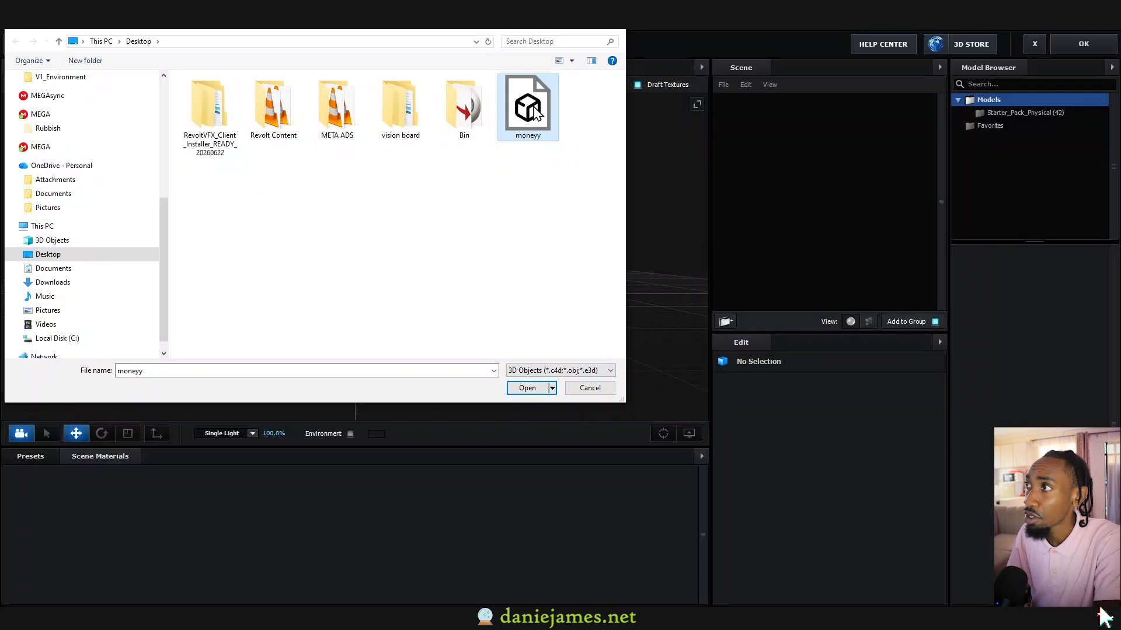
double_click(522, 108)
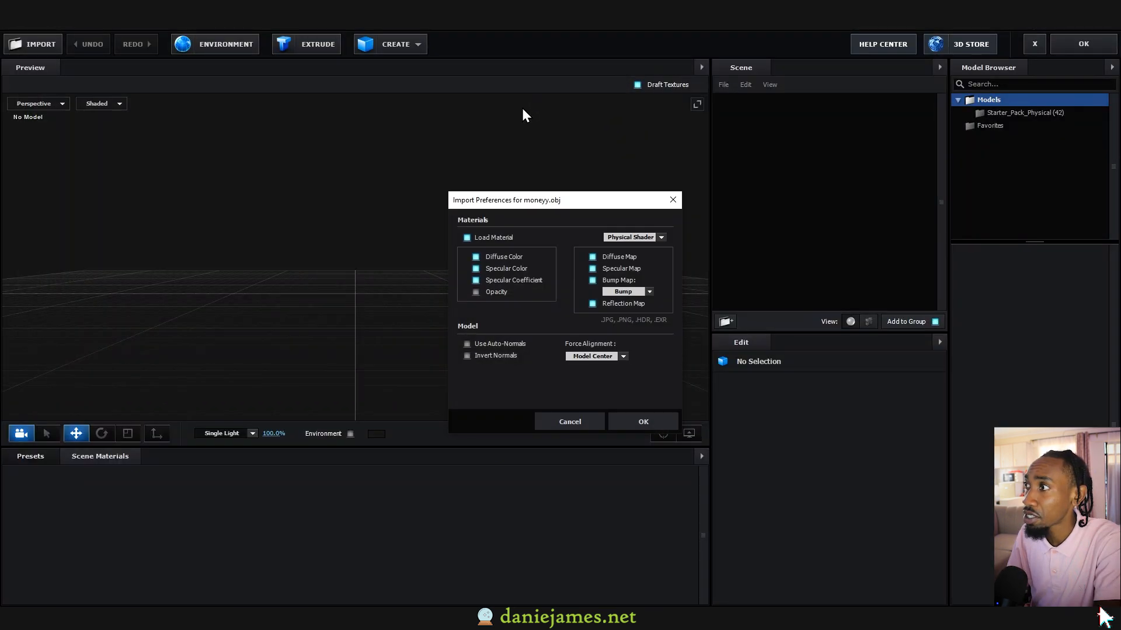
left_click(643, 422)
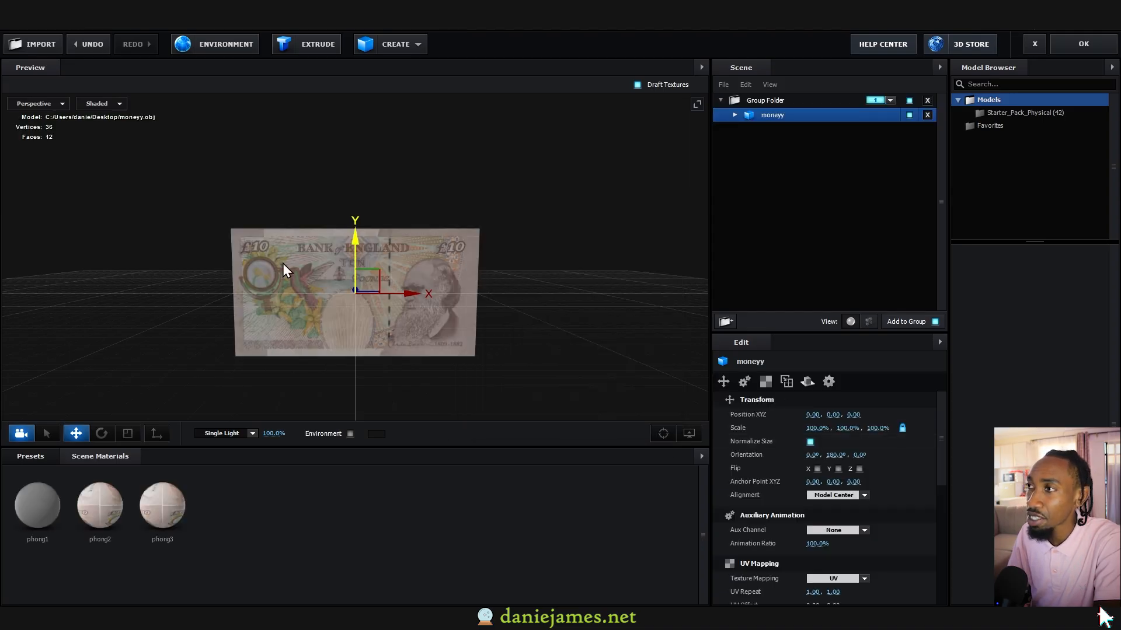
left_click(1073, 45)
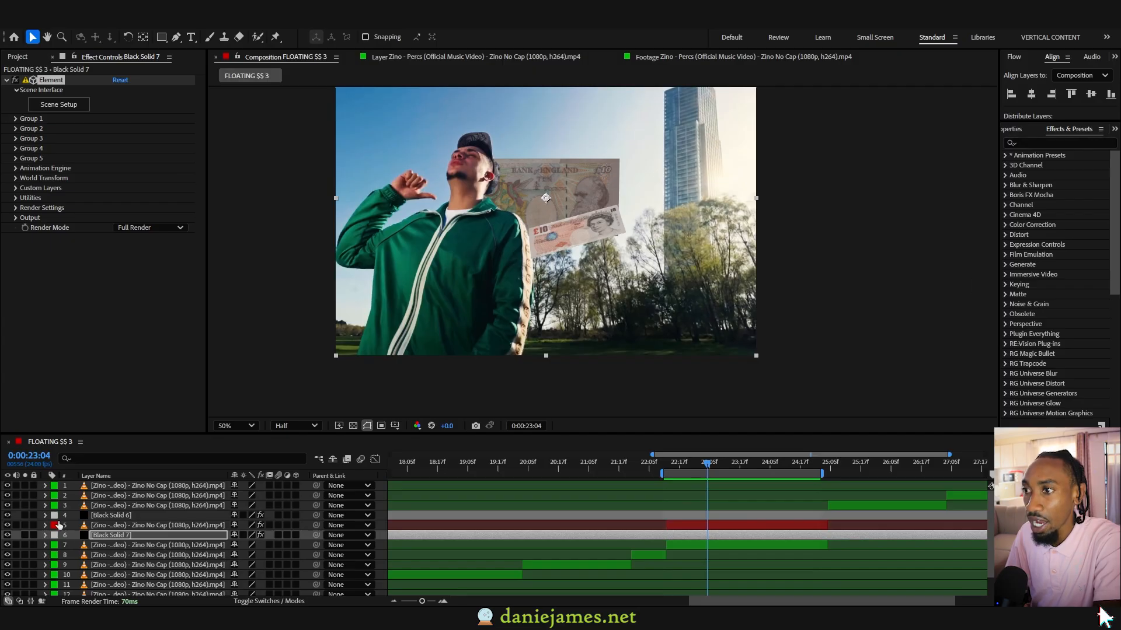
Hide the first banknote's solid, Black Solid 6, and select Black Solid 7
left_click(102, 515)
left_click(7, 515)
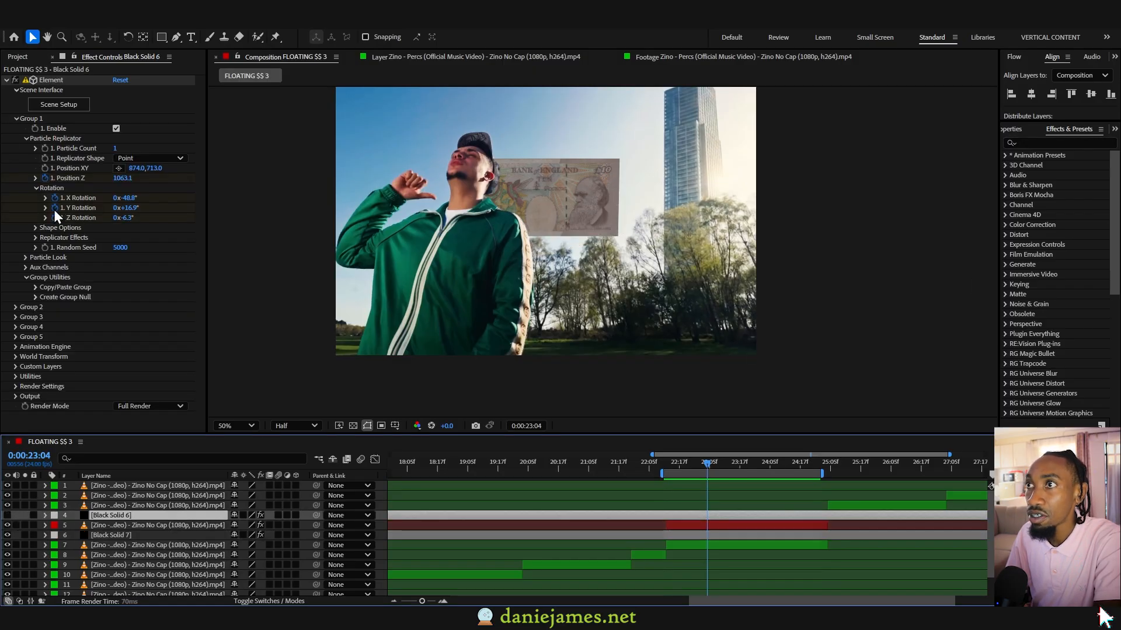
left_click(111, 535)
Set Group 1's Particle Count to 24 and its Replicator Shape to Sphere
left_click(16, 119)
left_click(26, 139)
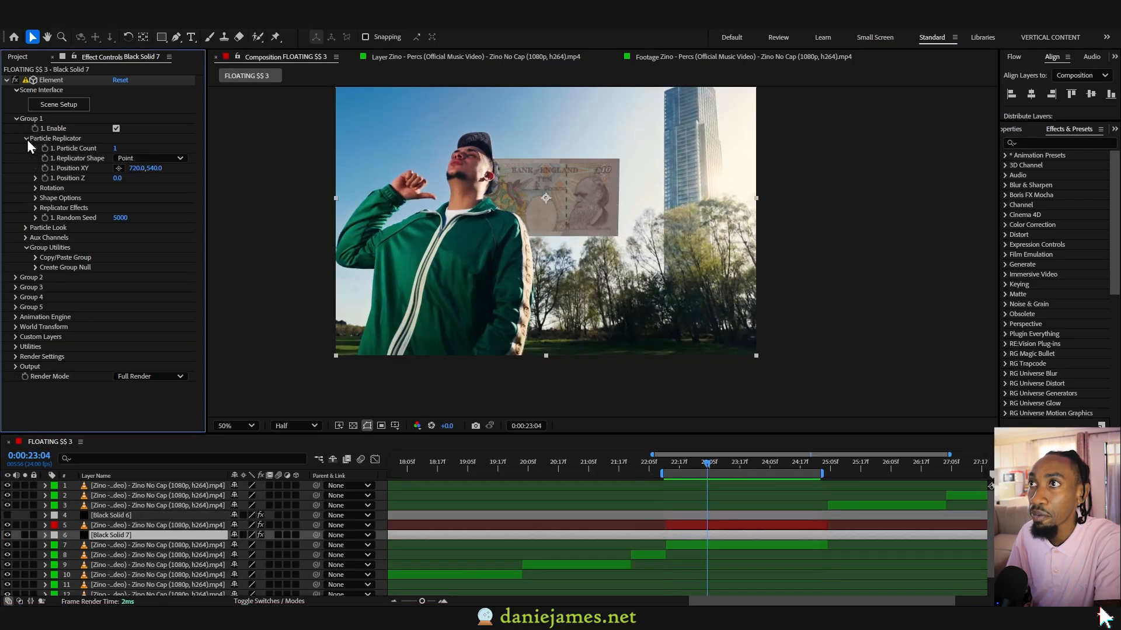
left_click(115, 148)
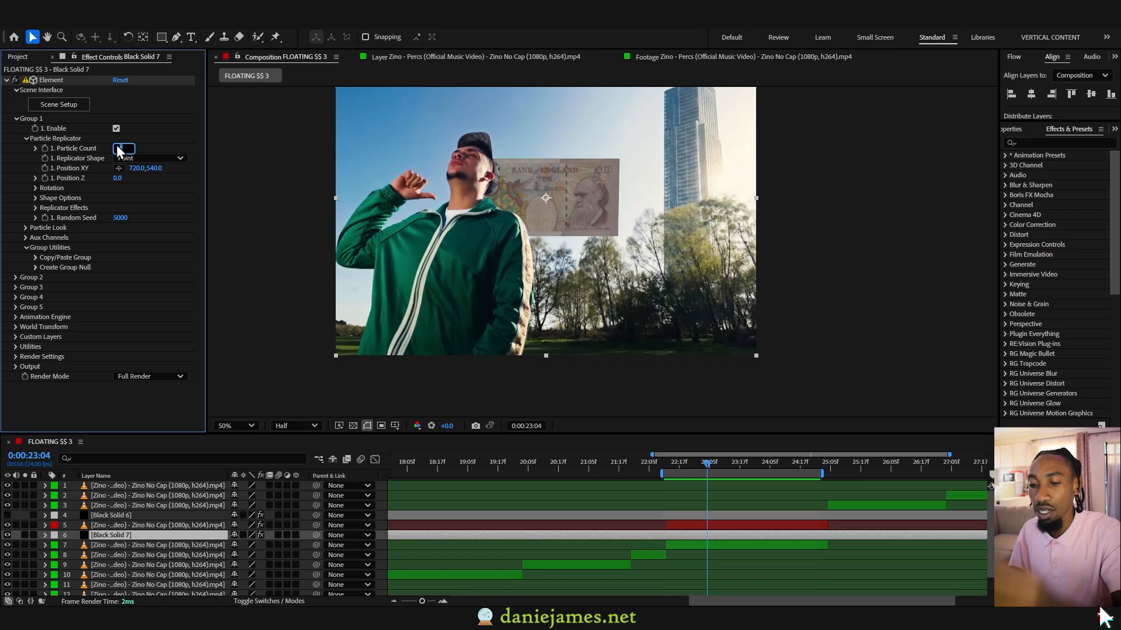
type("24")
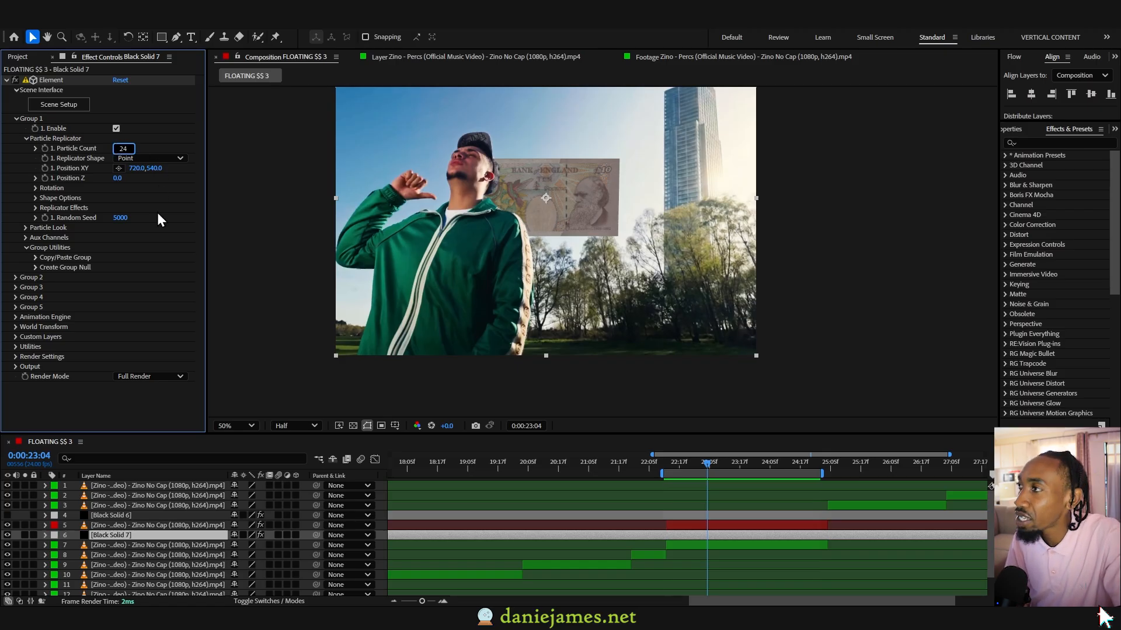
key("Return")
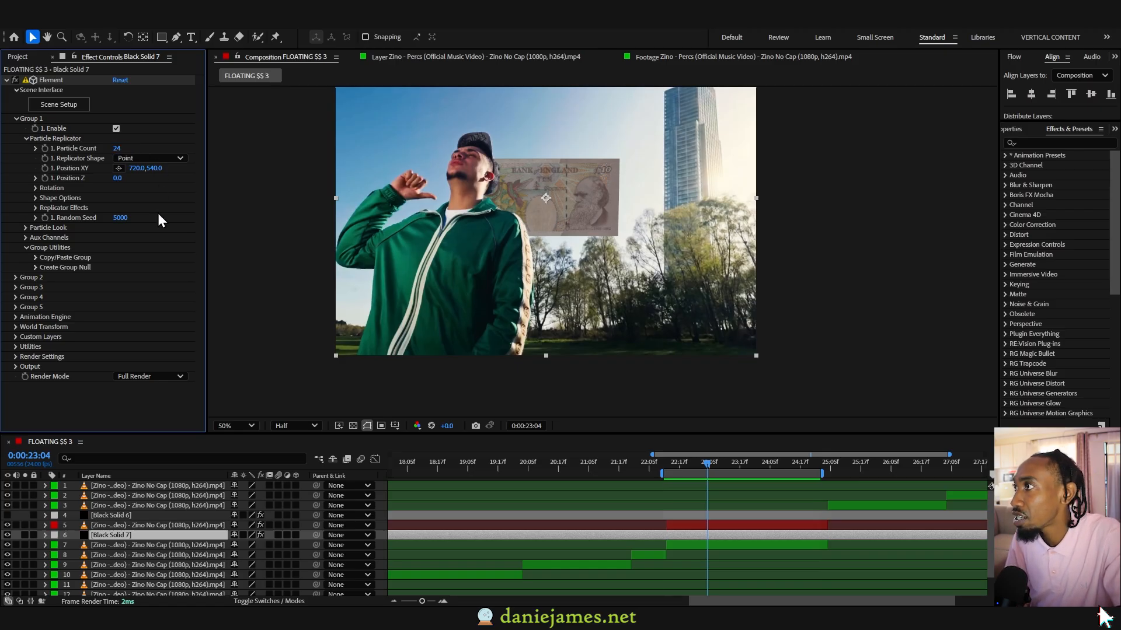
left_click(149, 158)
left_click(152, 216)
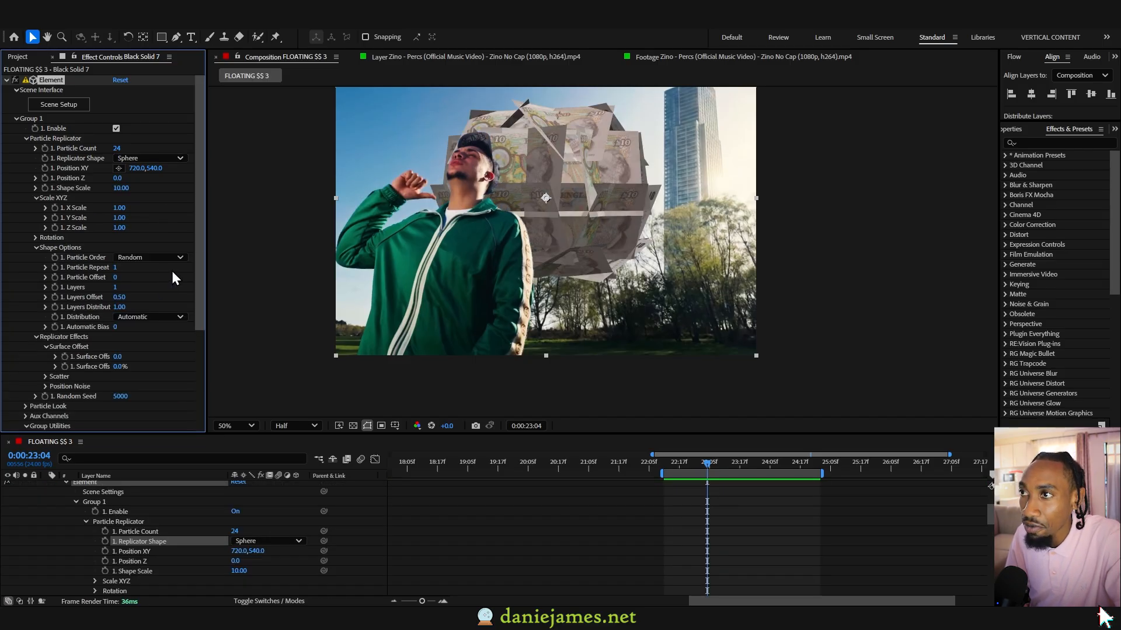
Set the Particle Replicator's Scatter to 100 and its Random Seed to 5800
left_click(34, 247)
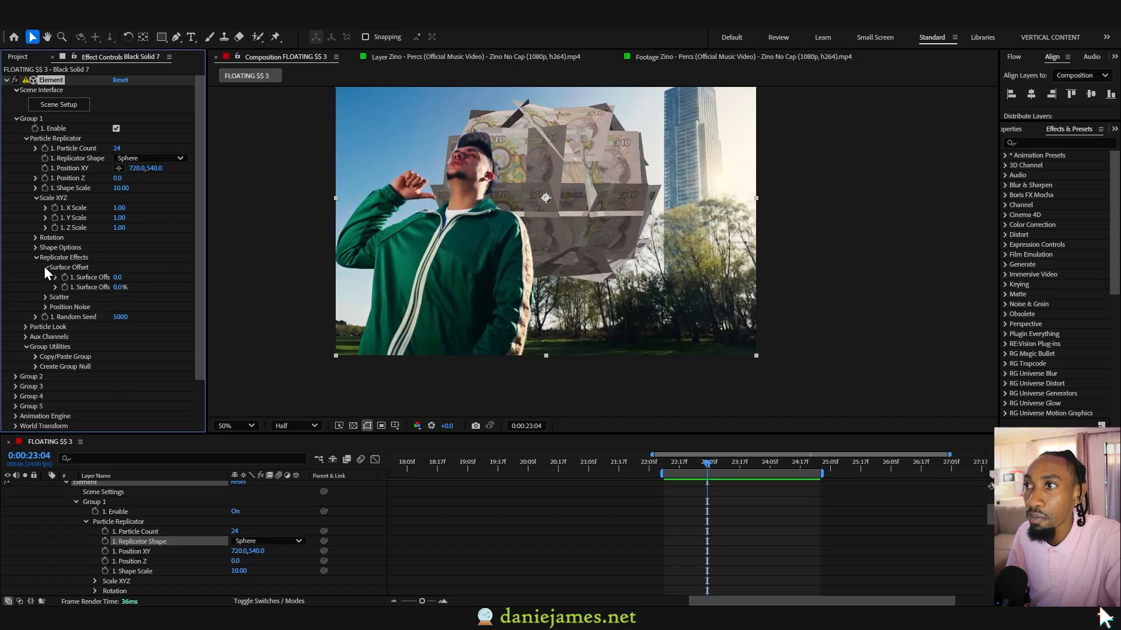
left_click(45, 298)
left_click(119, 307)
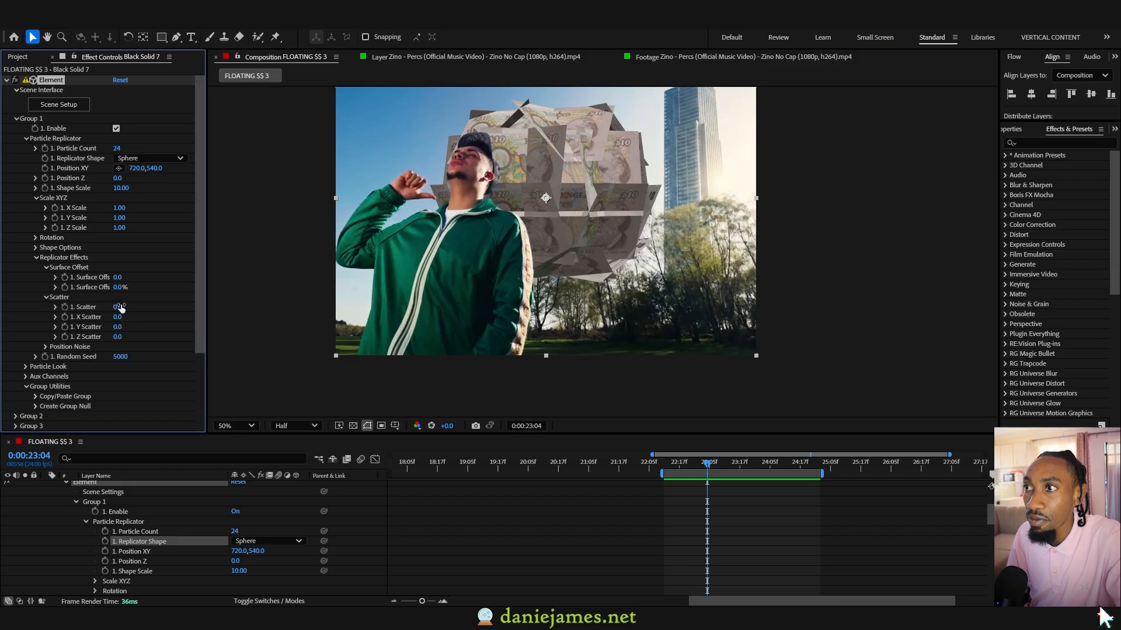
type("100")
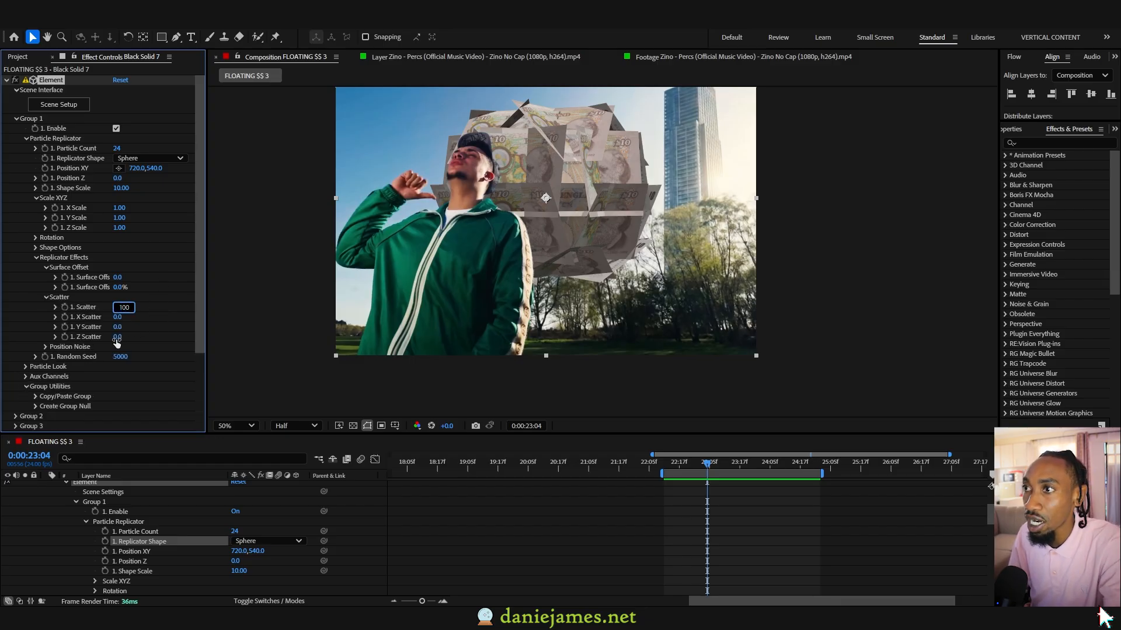
key("Return")
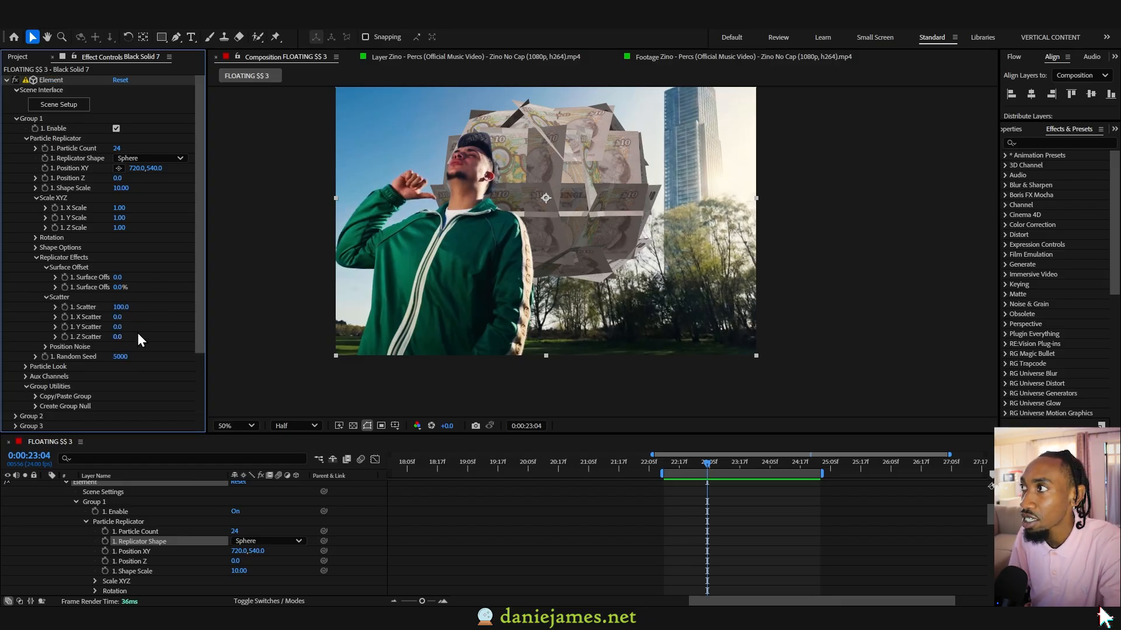
left_click_drag(120, 357, 127, 357)
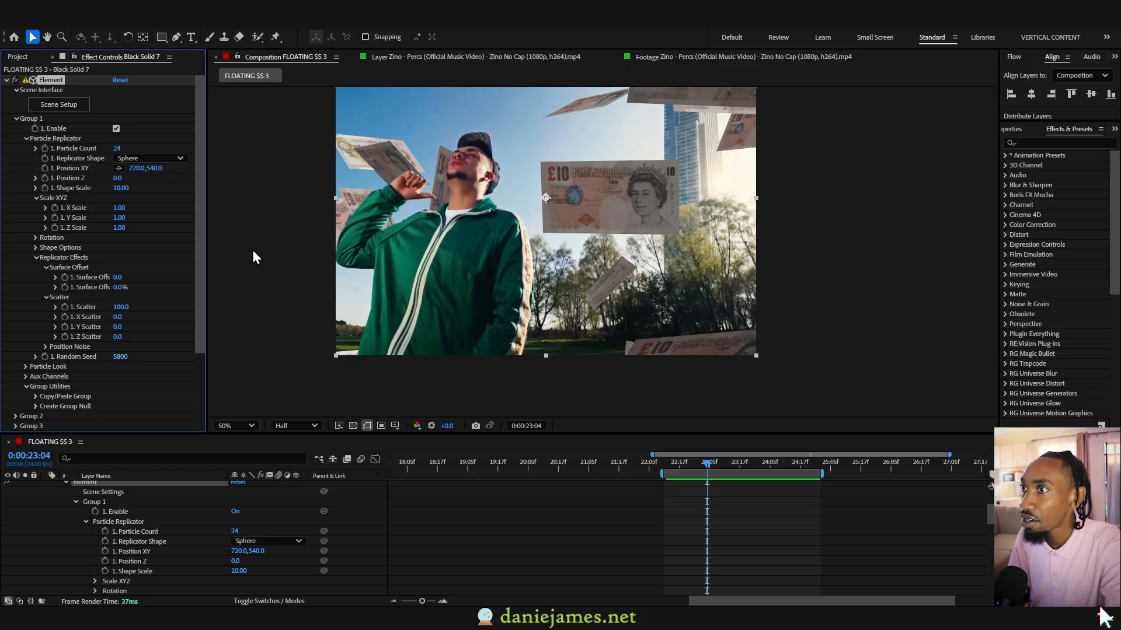
Set Group 1's Particle Size Random to 46% in the Particle Look settings
scroll(33, 232, "down", 3)
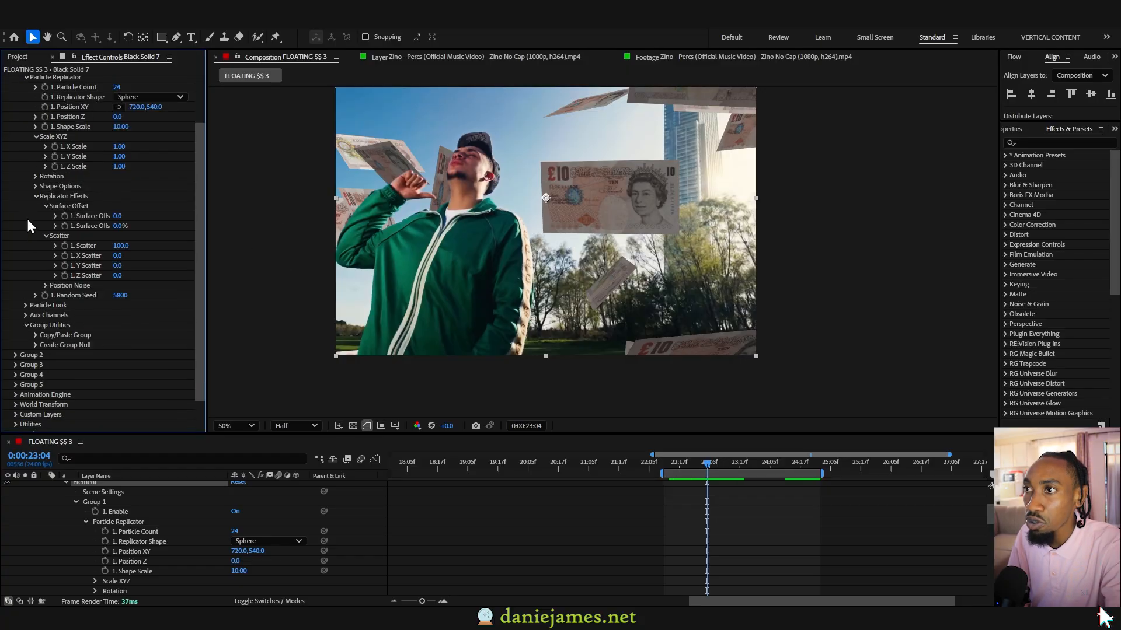
left_click(26, 305)
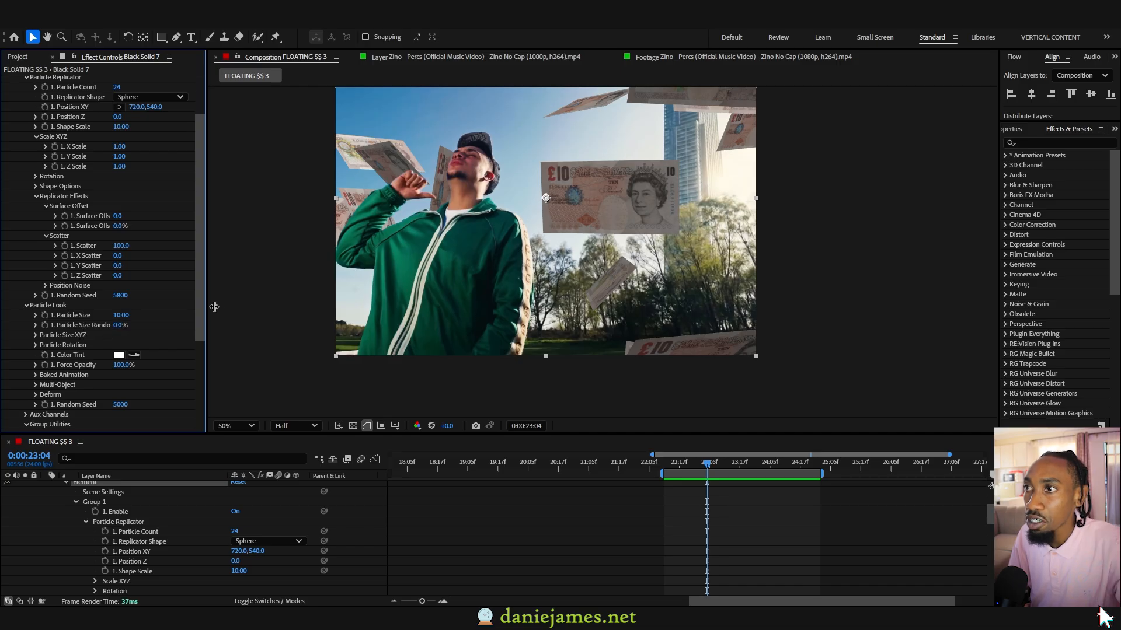
left_click_drag(214, 307, 219, 307)
left_click_drag(121, 325, 150, 324)
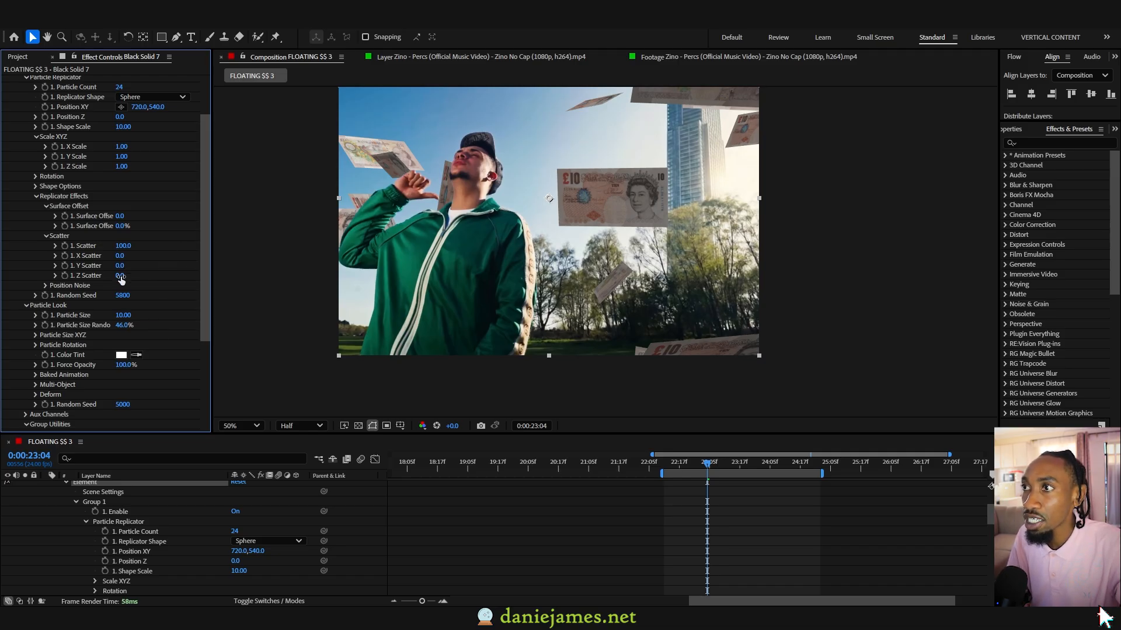
Set the replicator's Z Scatter to 100 and both its X Scatter and Y Scatter to 40
type("100")
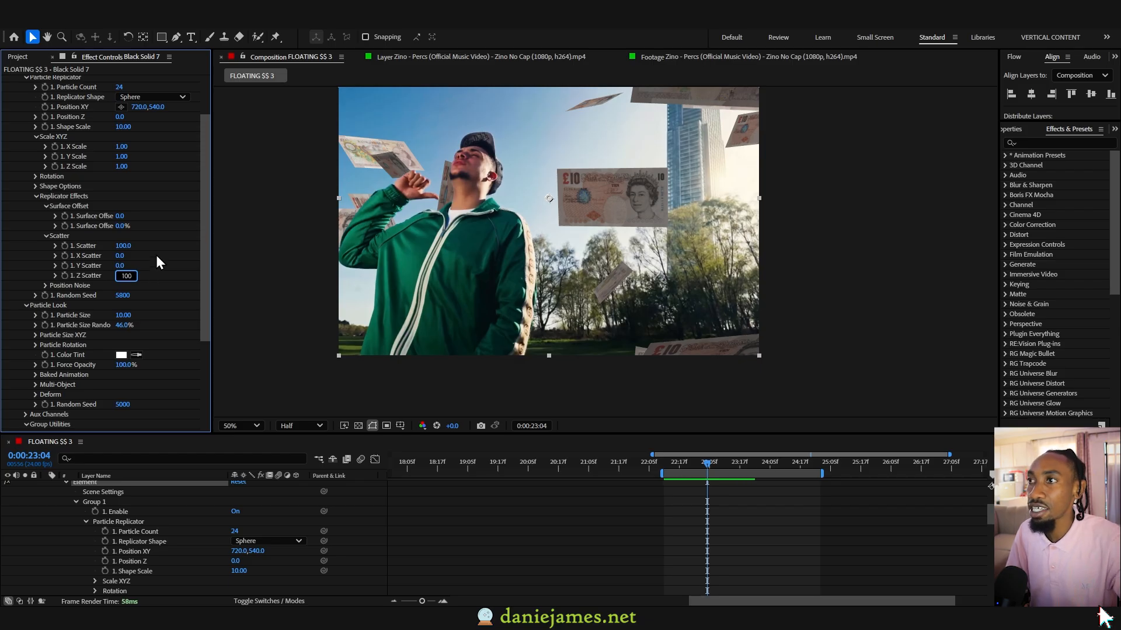
key("Return")
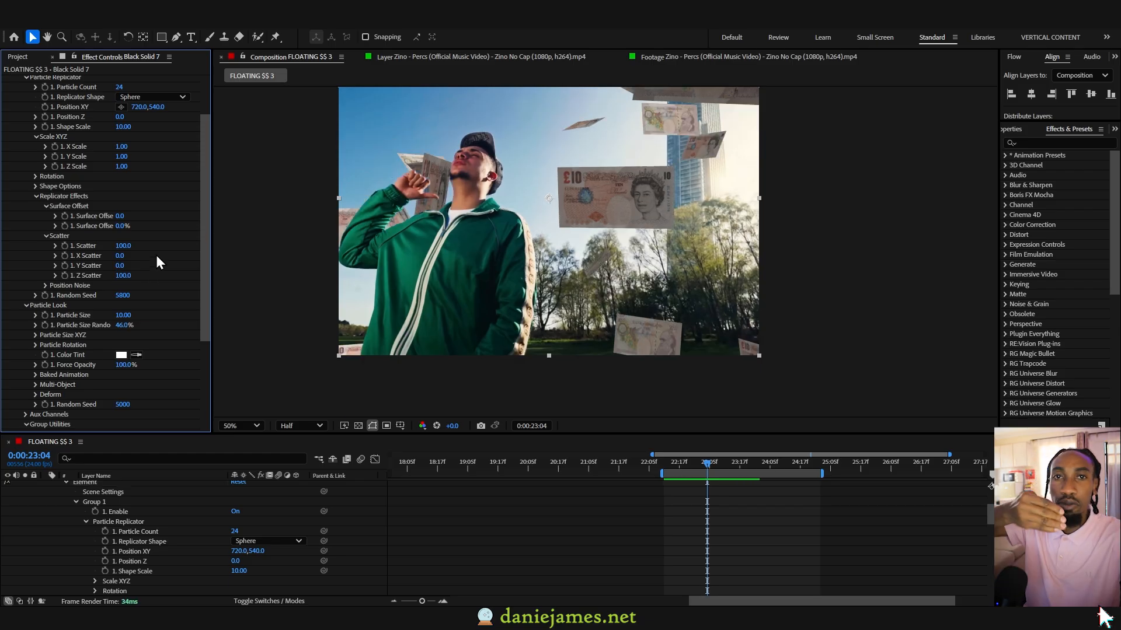
left_click_drag(123, 255, 133, 255)
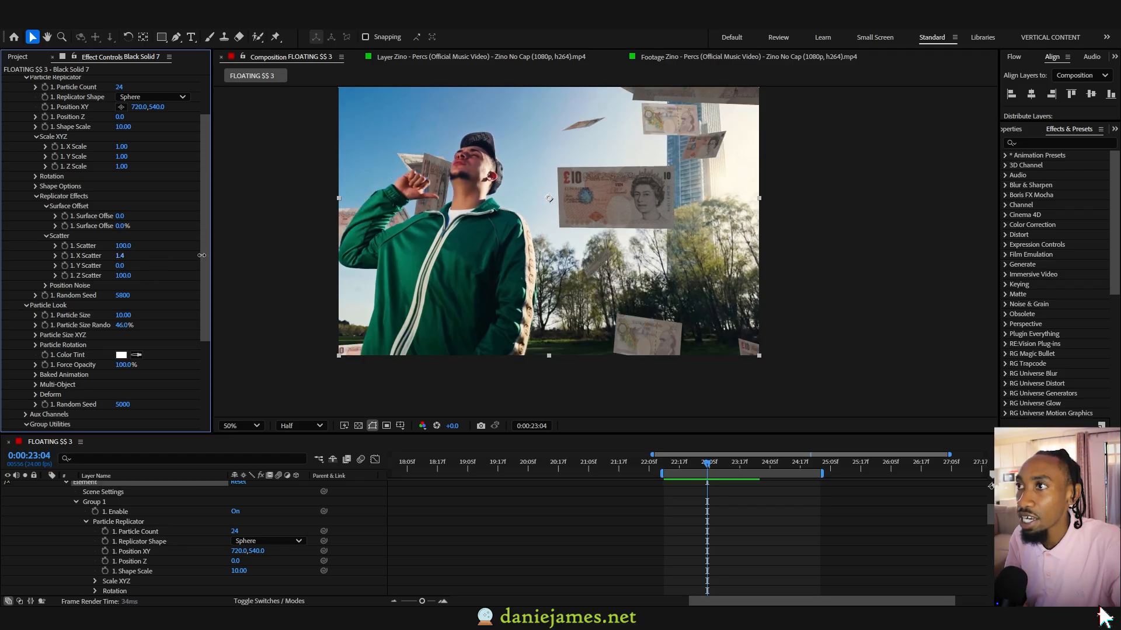
left_click(120, 256)
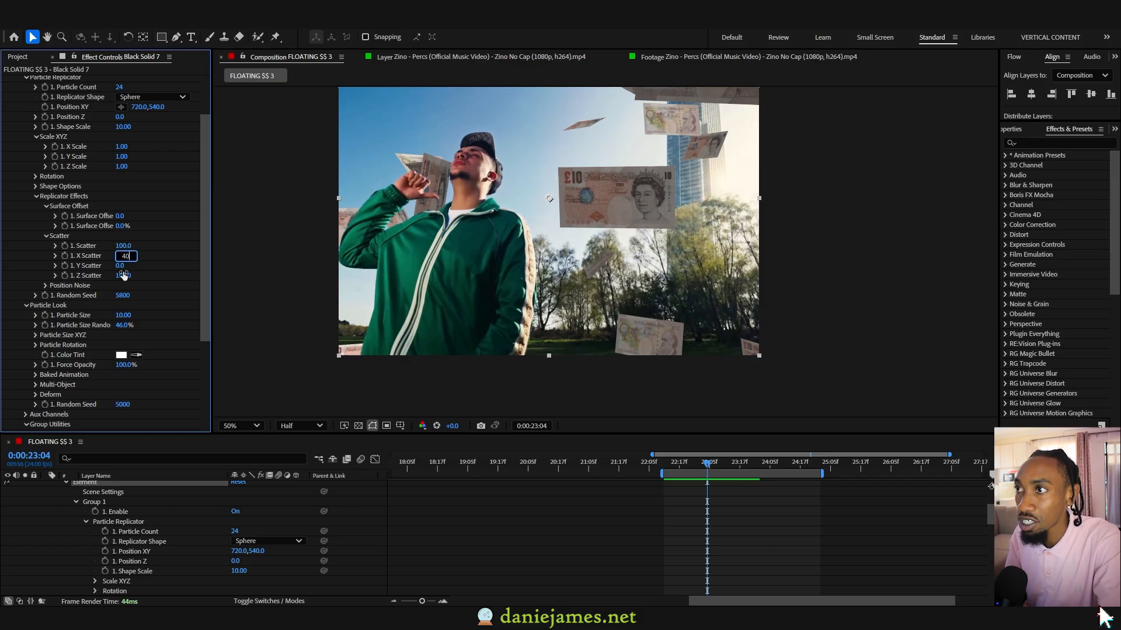
left_click(122, 266)
type("40")
key("Return")
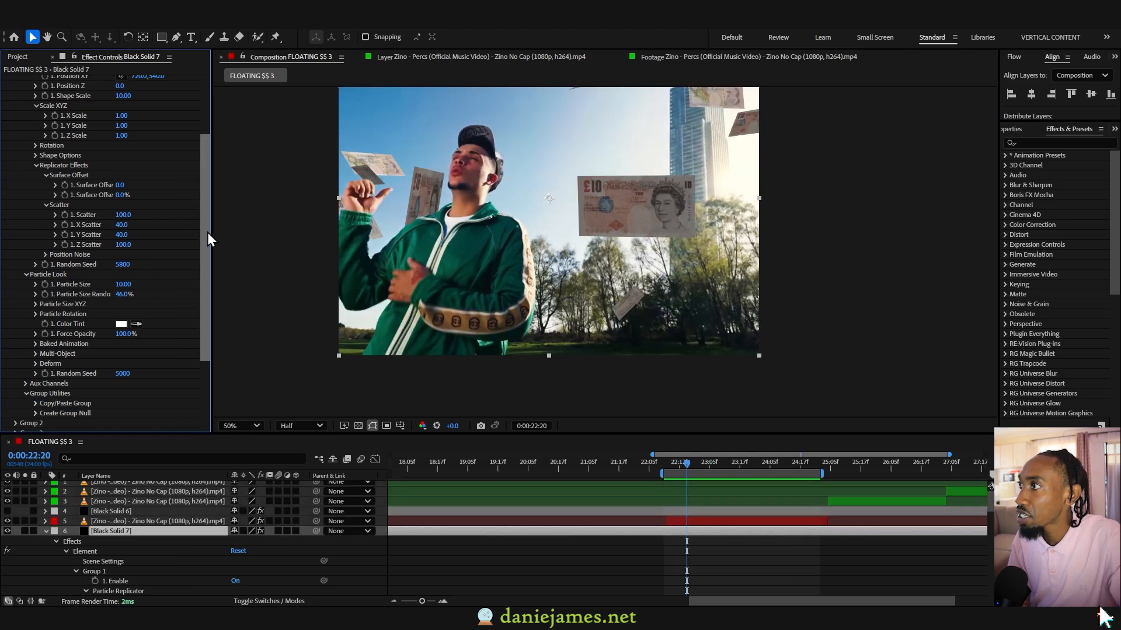
Push the replicated notes back to a Position Z of 4150 and set the replicator's Random Seed to 6300
left_click_drag(208, 232, 204, 175)
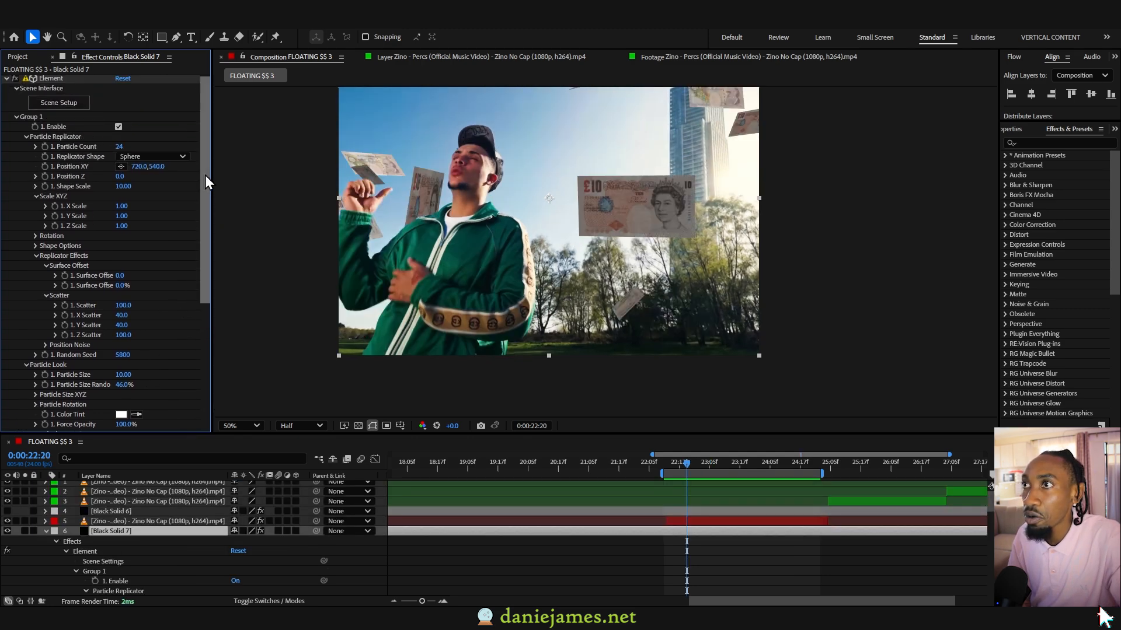
left_click_drag(121, 178, 380, 178)
mouse_move(205, 219)
left_mouse_down()
mouse_move(207, 240)
mouse_move(205, 228)
left_mouse_up()
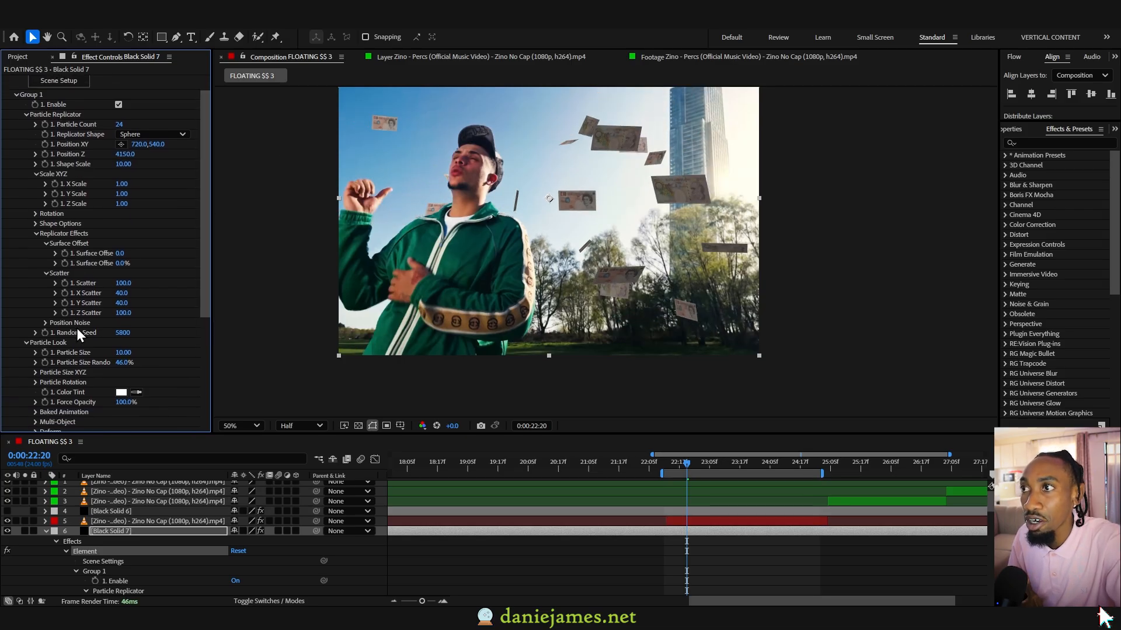
left_click_drag(121, 332, 128, 333)
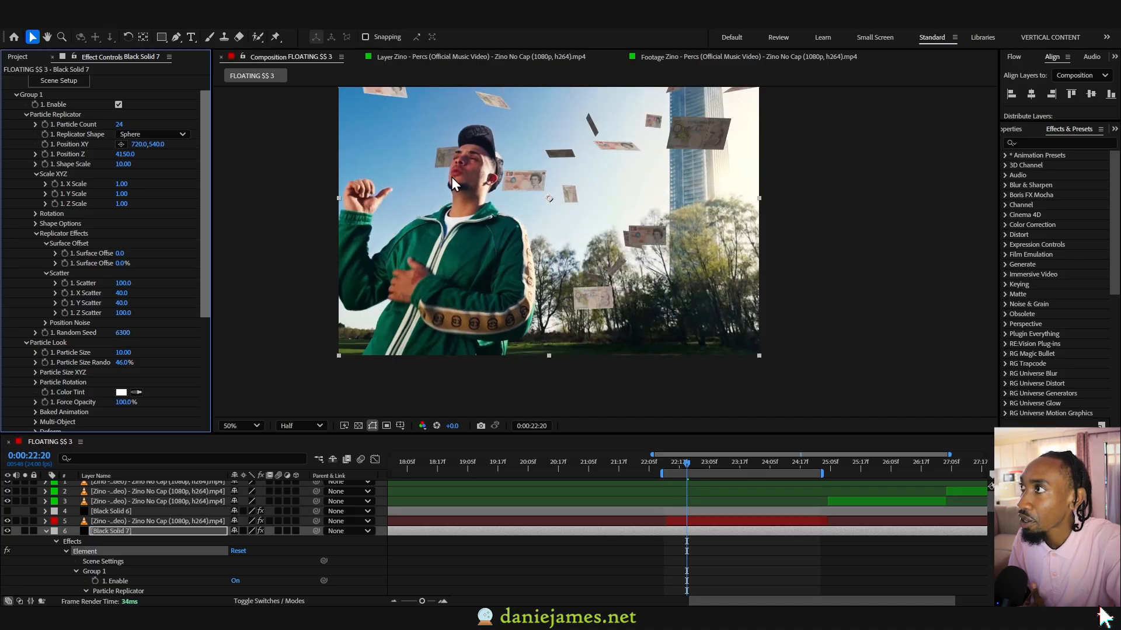
Set the replicator's Position Z to 4810 and its Position XY to 720, 705
left_click_drag(125, 154, 168, 162)
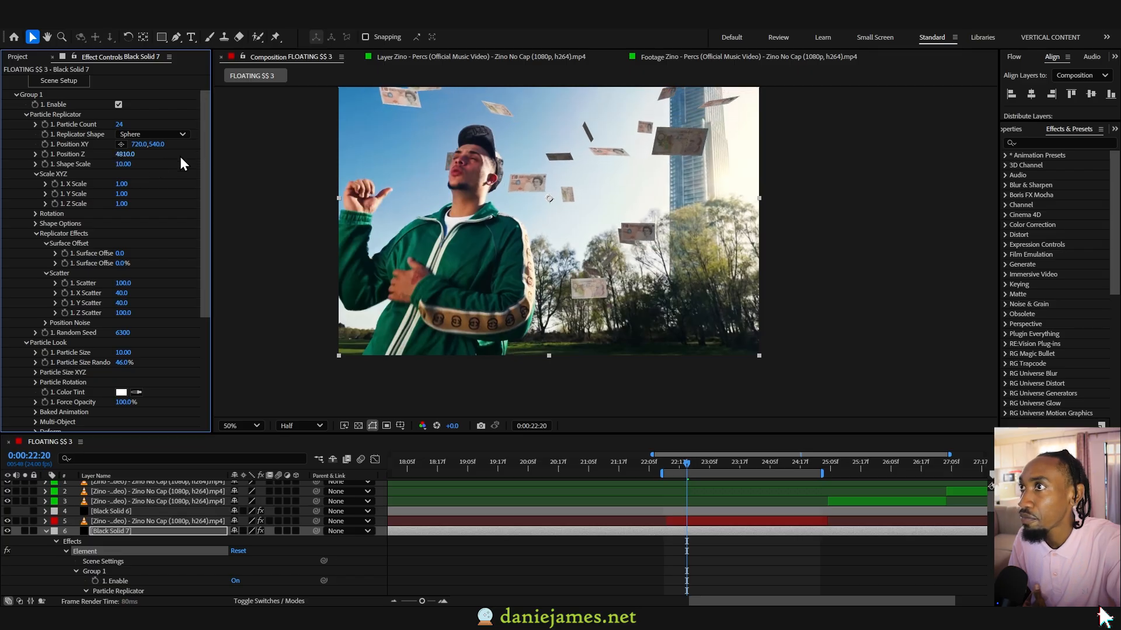
left_click_drag(240, 144, 257, 144)
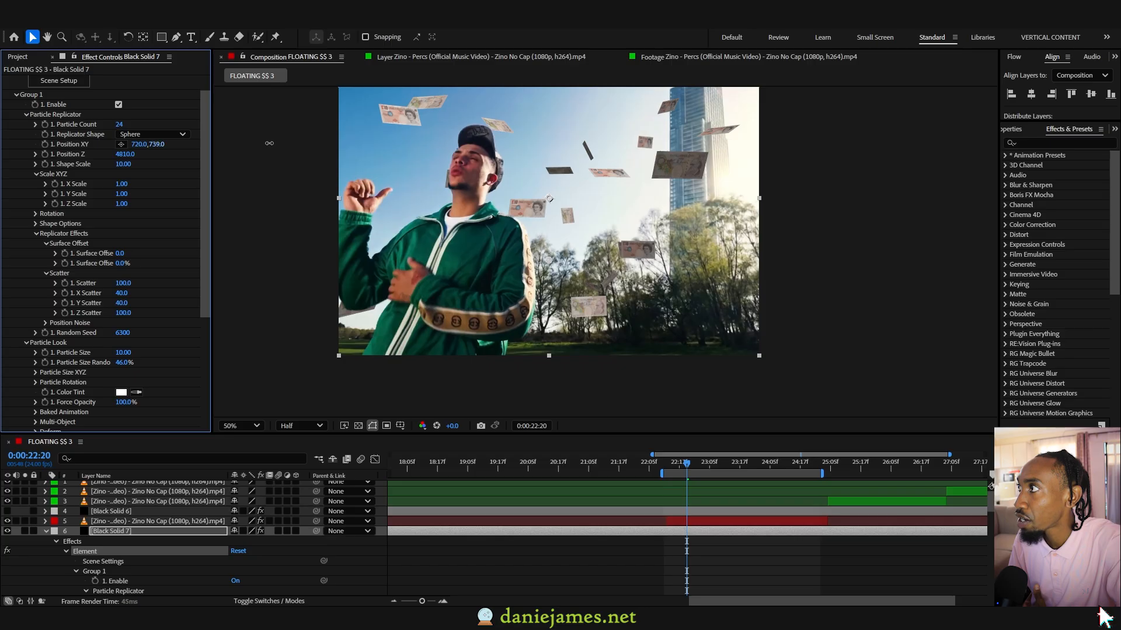
Try a Particle Count of 36 for Group 1, and undo the change
left_click(118, 125)
type("3")
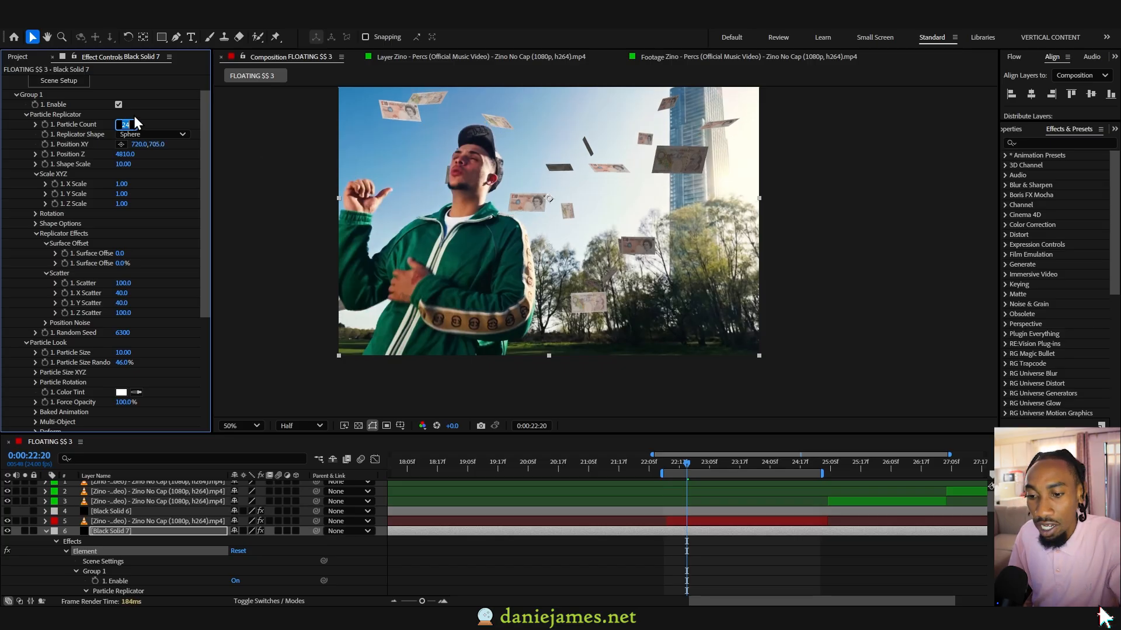
type("6")
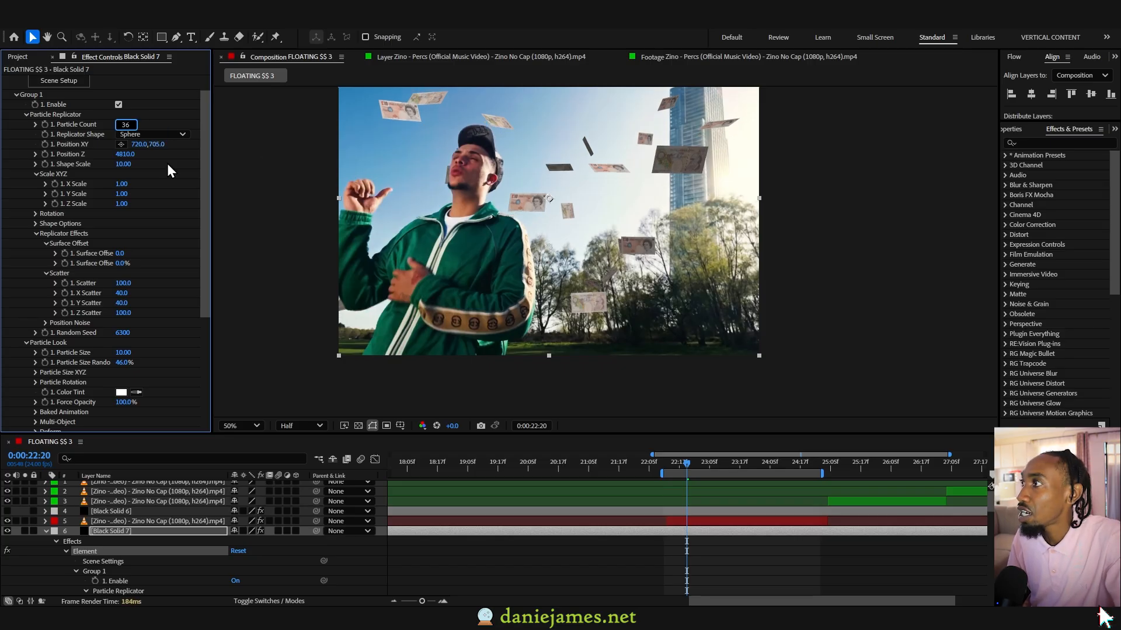
key("Return")
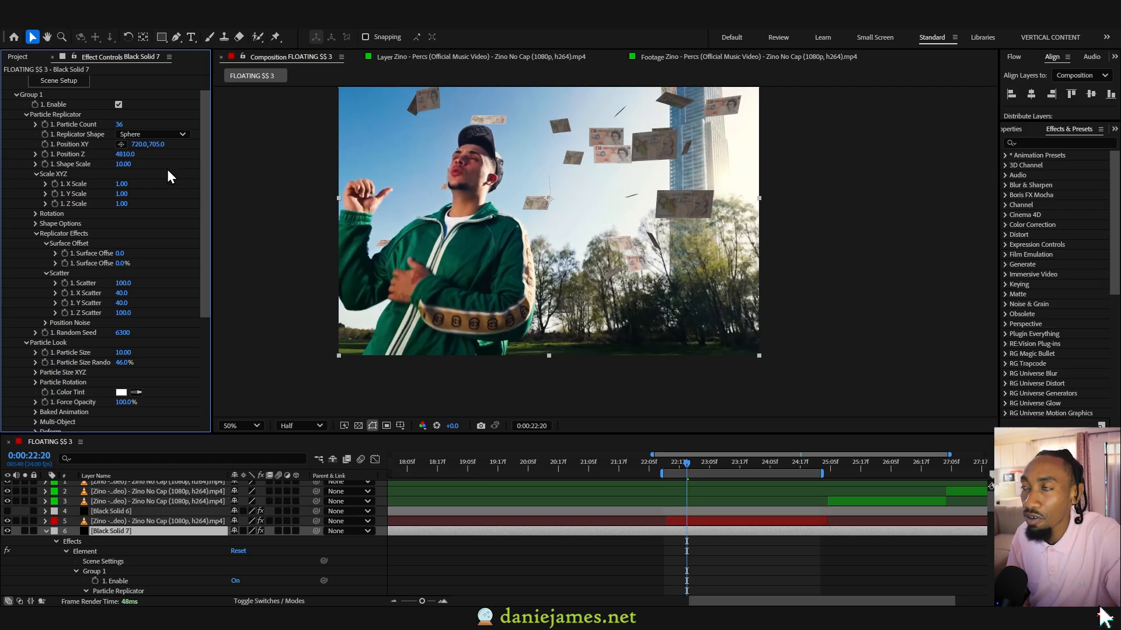
key("ctrl+z")
Under Particle Rotation's Rotation Random XYZ, keyframe Y Rotation Random at 65° at 0:00:22:20
scroll(203, 161, "down", 1)
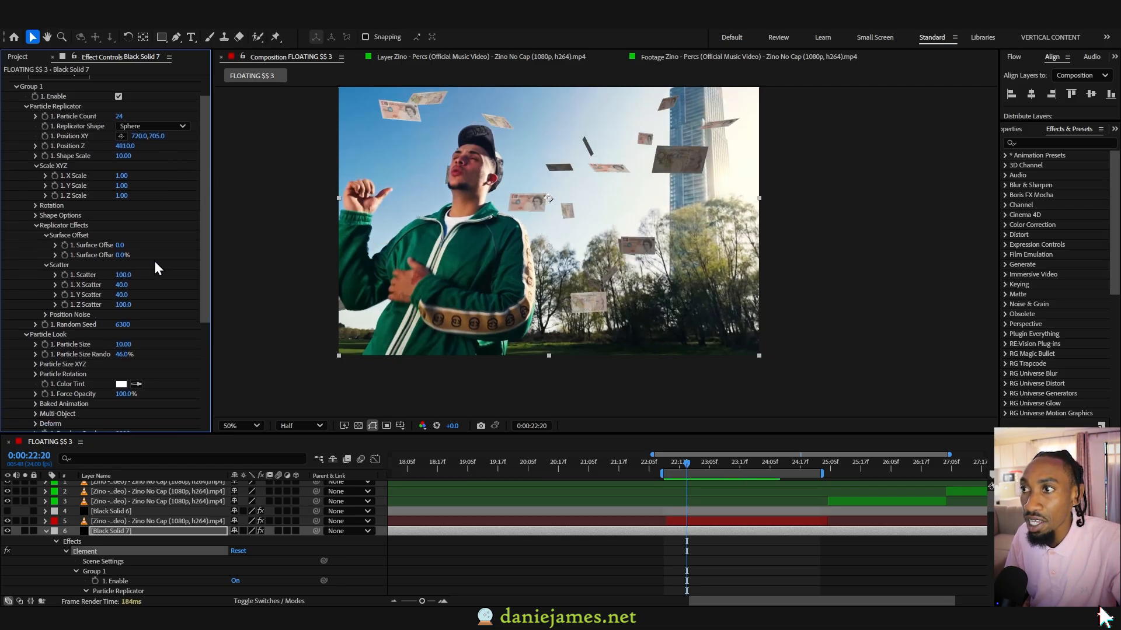
scroll(157, 268, "down", 3)
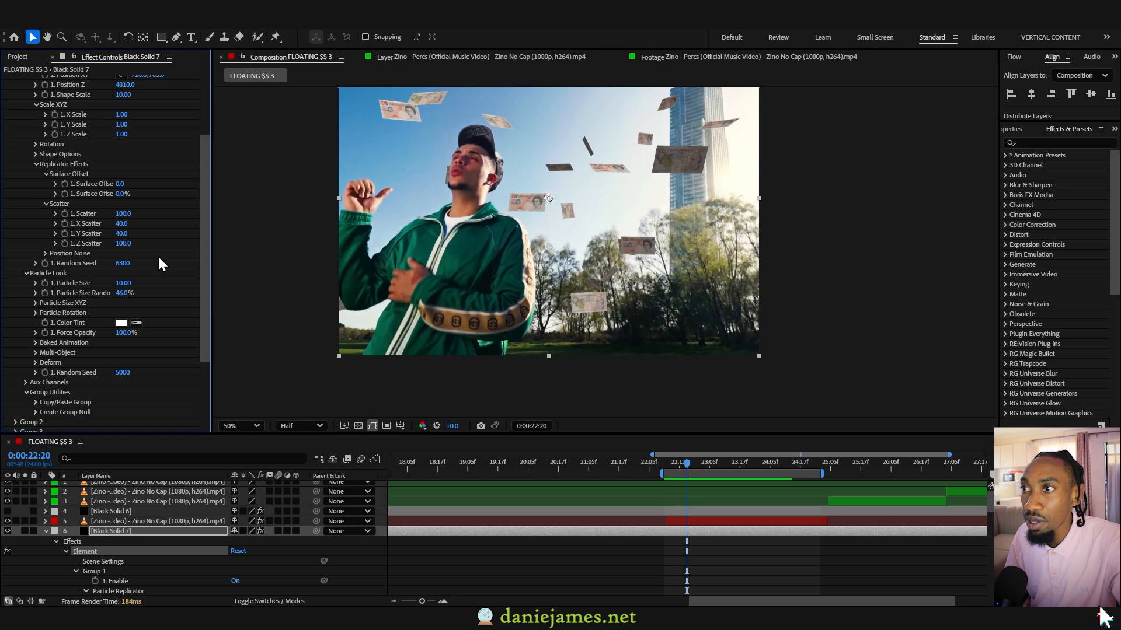
left_click(35, 313)
left_click_drag(208, 211, 210, 153)
left_click(36, 180)
left_click(35, 188)
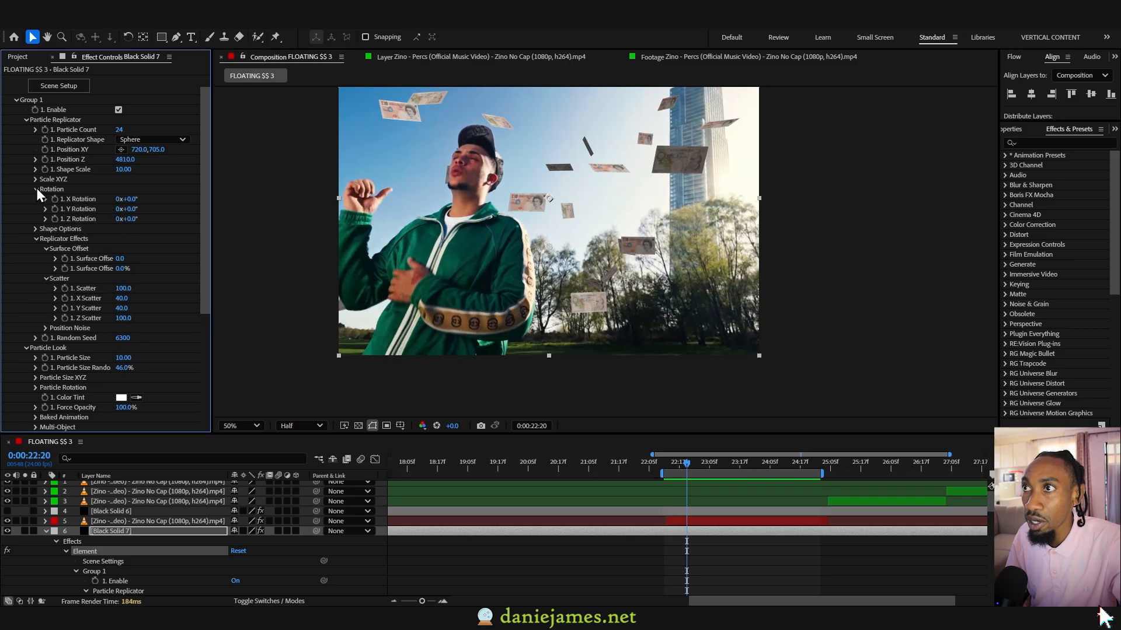
left_click(35, 189)
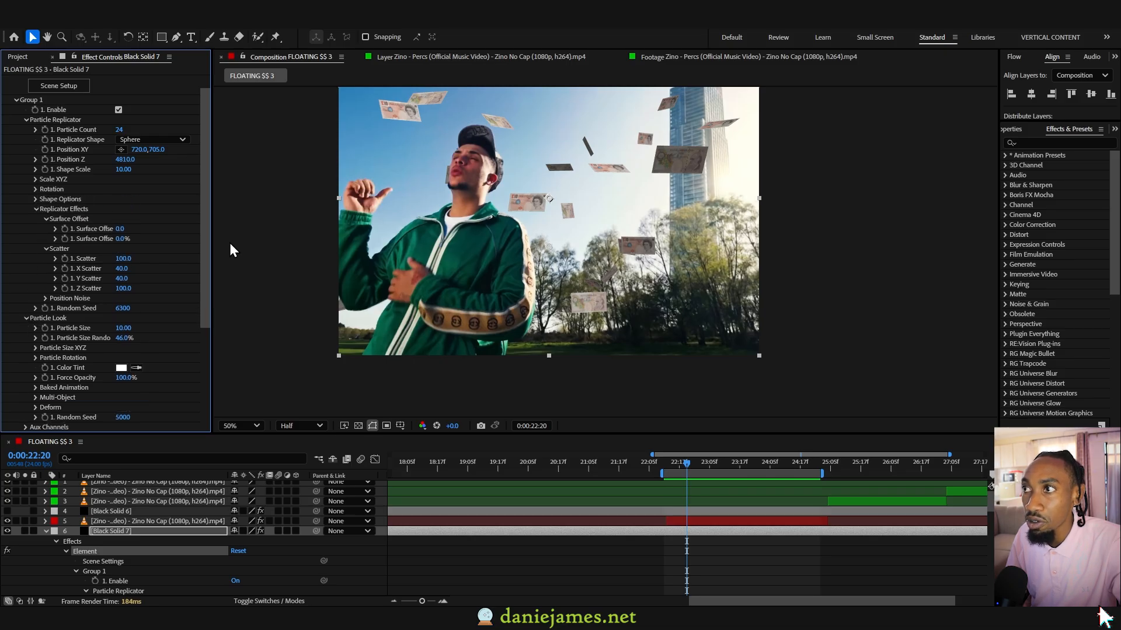
left_click_drag(205, 232, 205, 266)
left_click(35, 309)
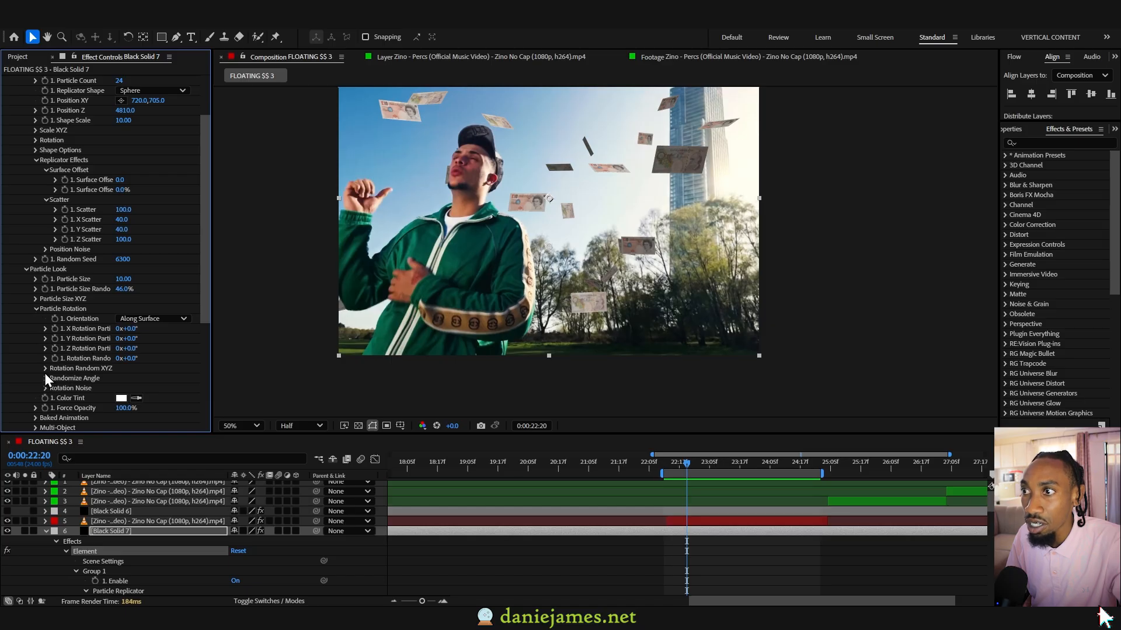
left_click_drag(203, 219, 205, 275)
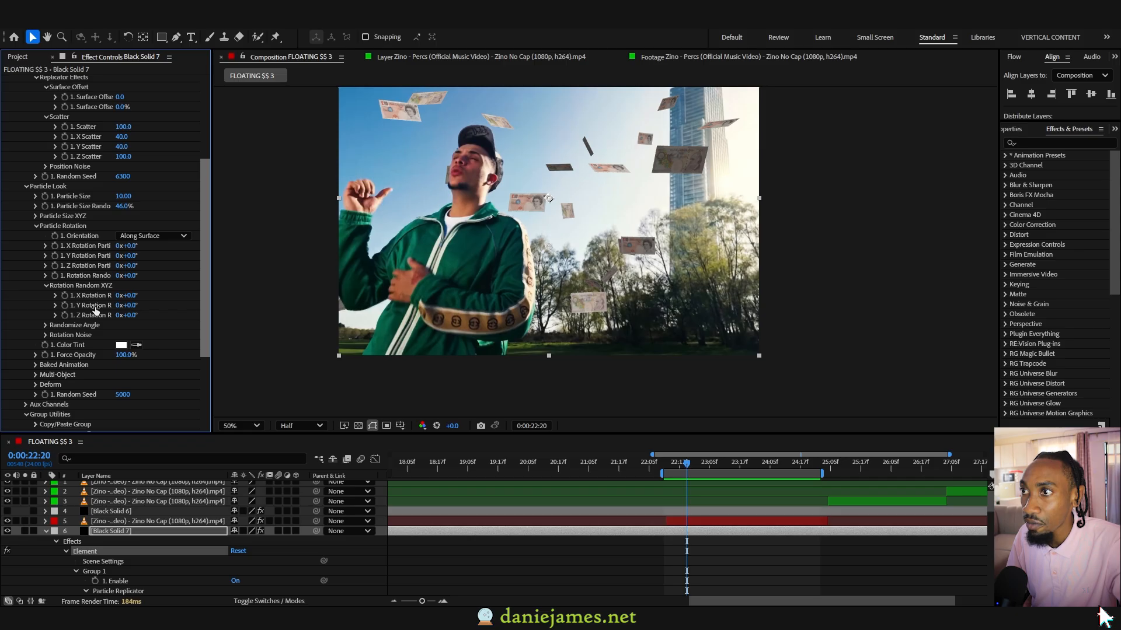
left_click_drag(126, 305, 178, 305)
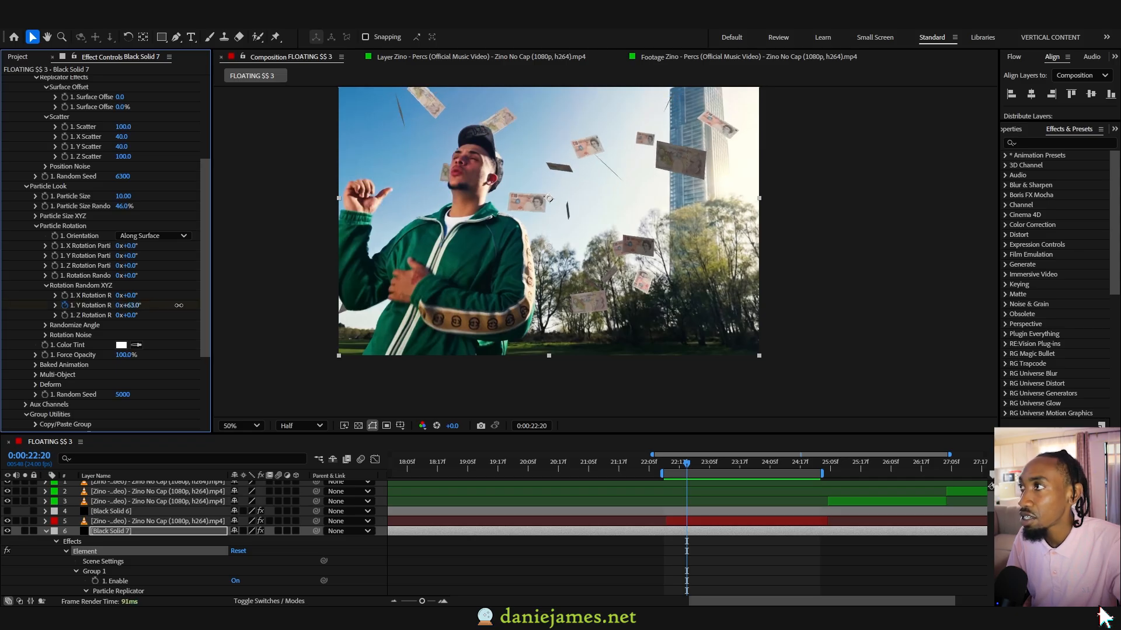
Move the first Y Rotation Random keyframe earlier, close to the clip's start, and add a second keyframe of 257° at 0:00:24:09
key("u")
left_click_drag(687, 551, 671, 552)
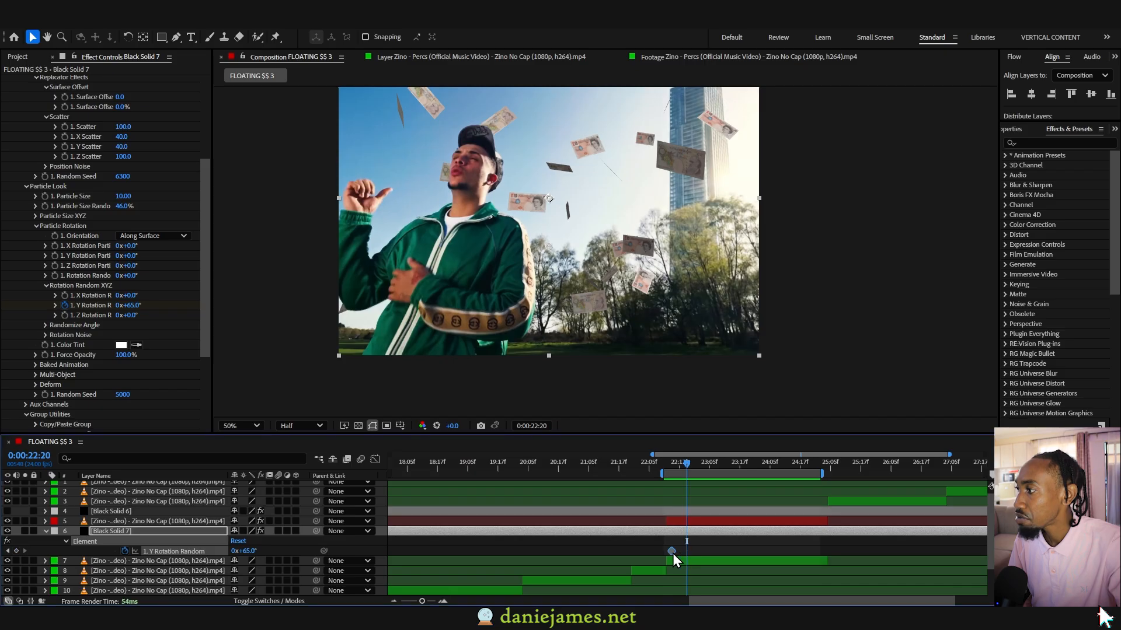
left_click(778, 466)
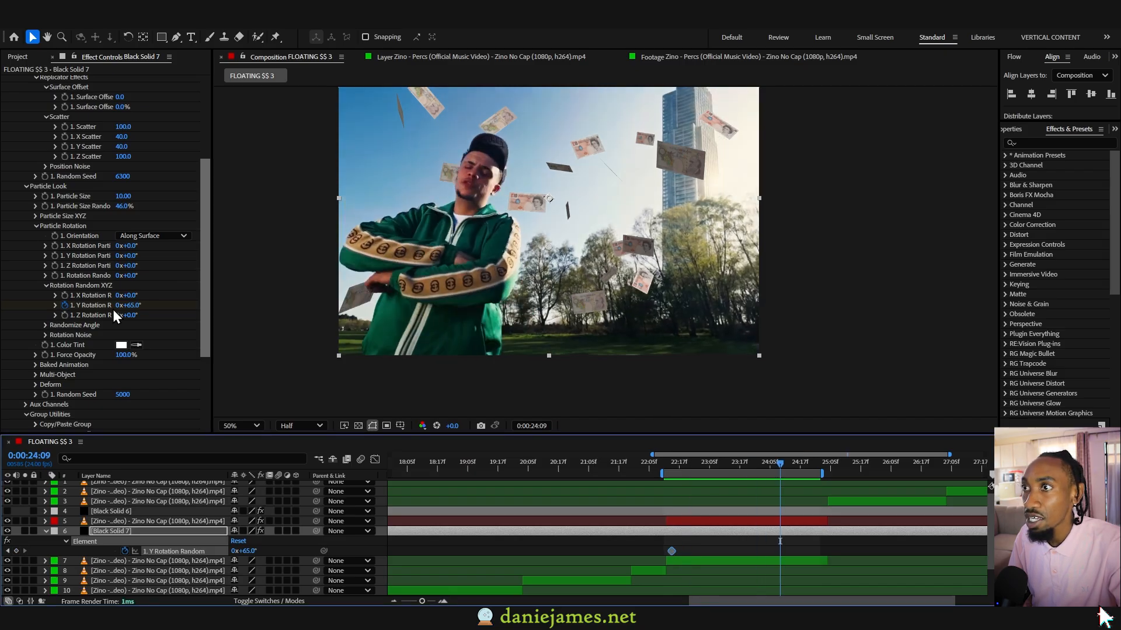
left_click_drag(127, 305, 280, 300)
Apply Easy Ease to both Y Rotation Random keyframes and spread them to the clip's start and end
left_click_drag(808, 547, 632, 555)
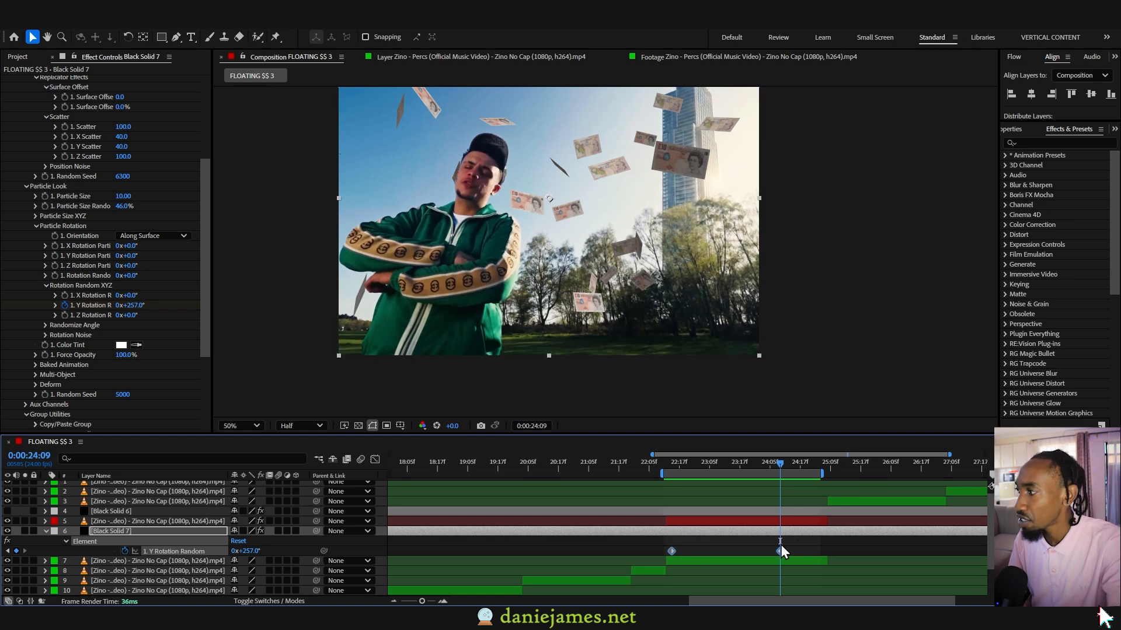
key("F9")
left_click_drag(778, 552, 824, 552)
key("space")
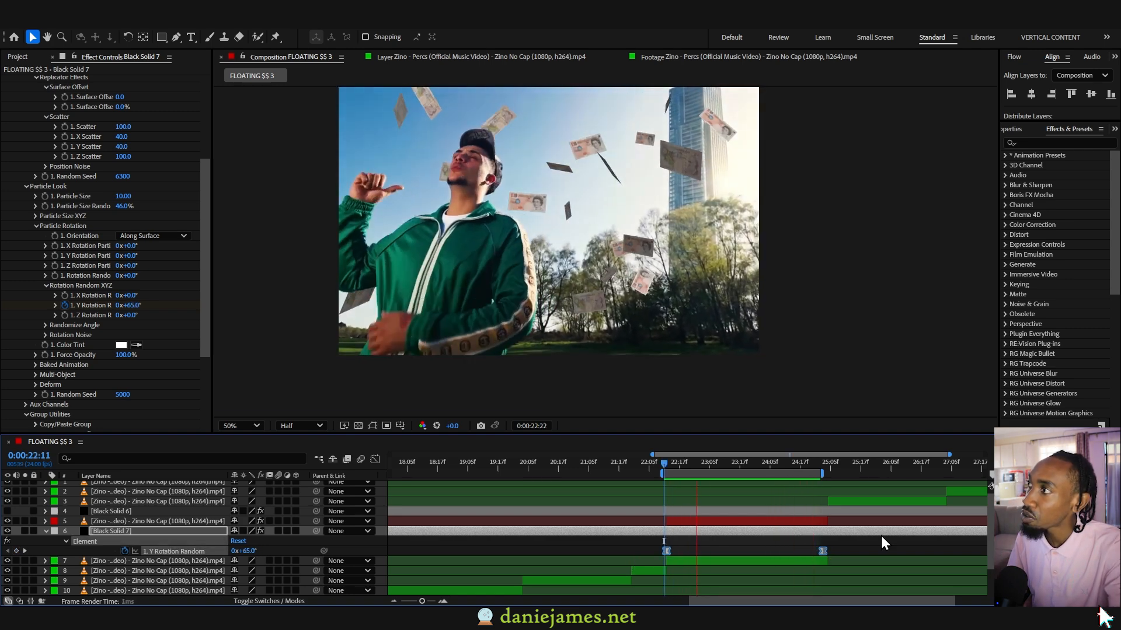
key("space")
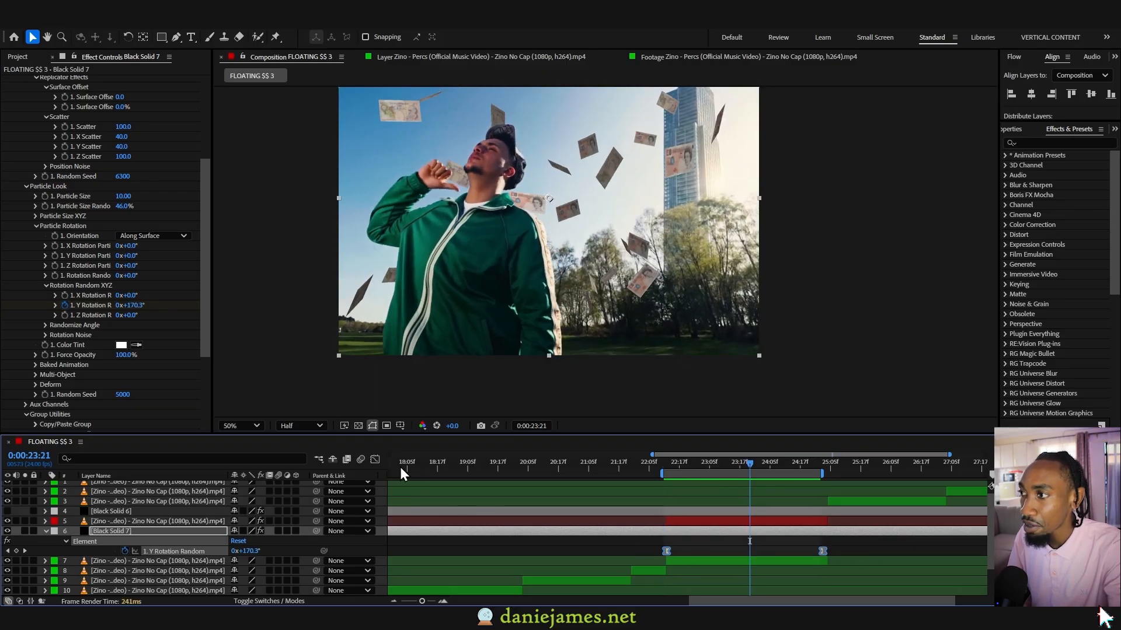
Reshape the Y Rotation Random curve in the Graph Editor so the rotation starts fast and eases out gradually
left_click(374, 459)
left_click_drag(625, 516, 647, 548)
left_click_drag(646, 499, 650, 543)
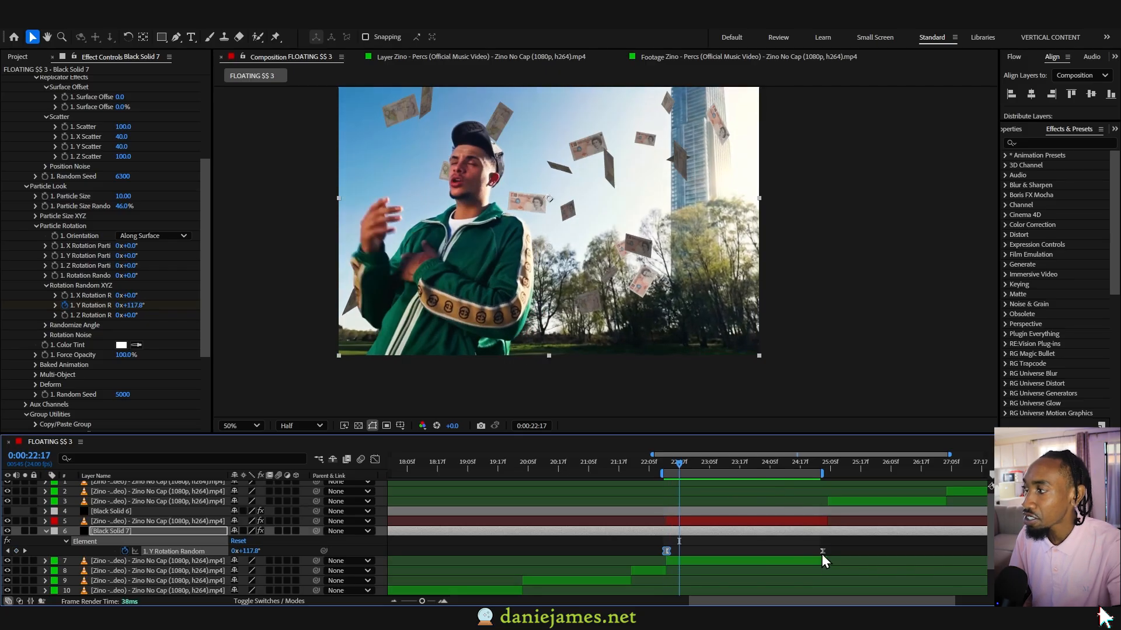
left_click_drag(852, 537, 648, 552)
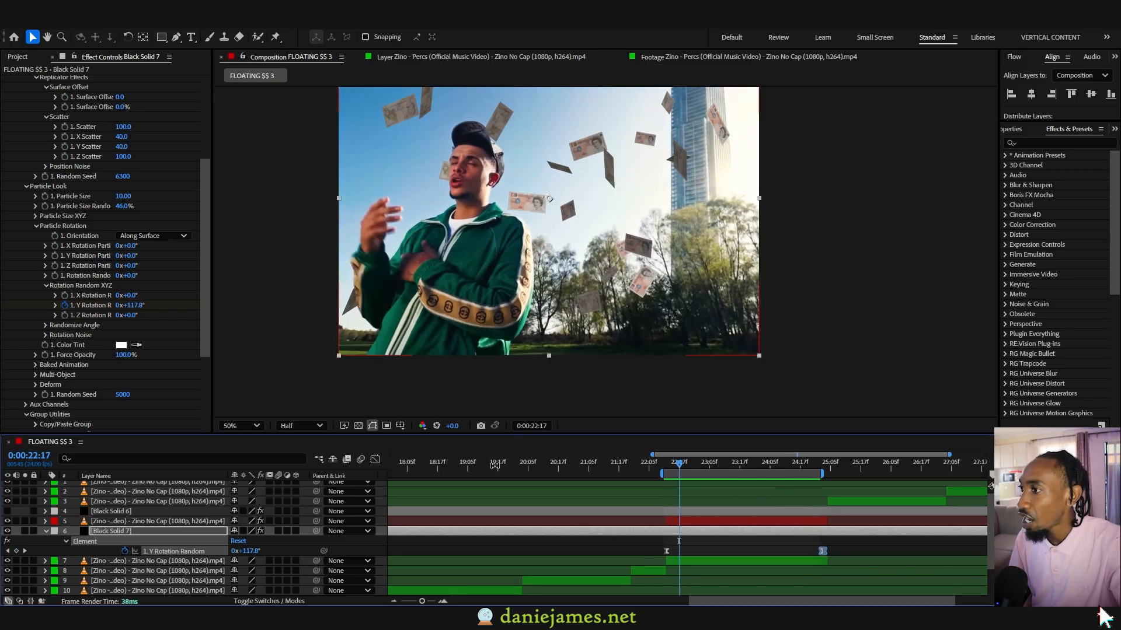
Move the last Y Rotation Random keyframe in the Graph Editor past the clip's end
left_click(374, 460)
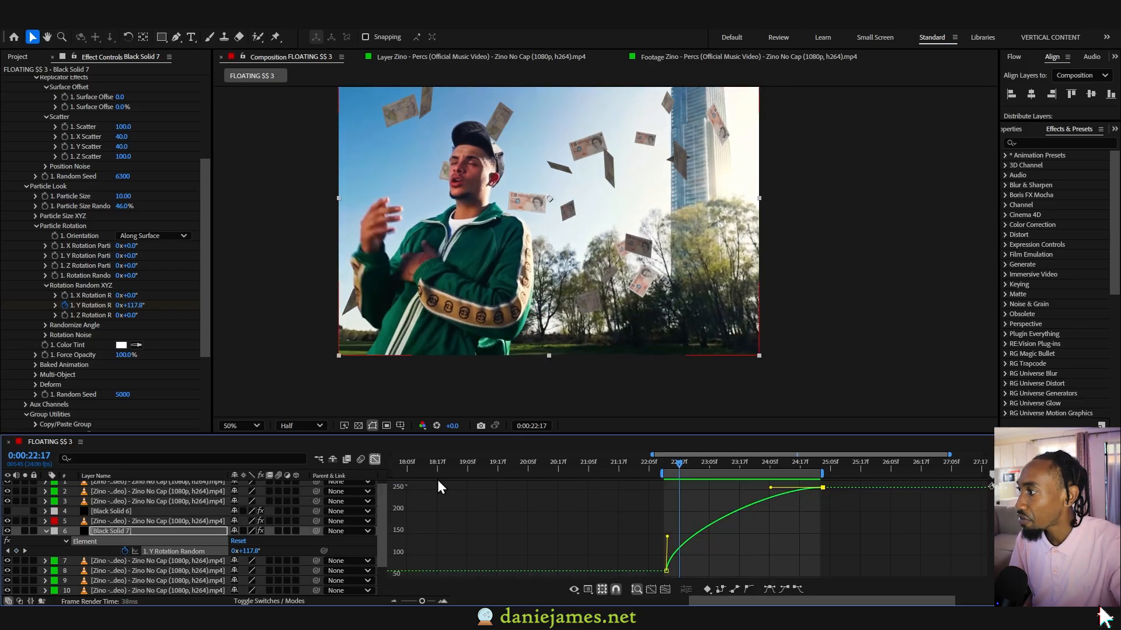
left_click(826, 492)
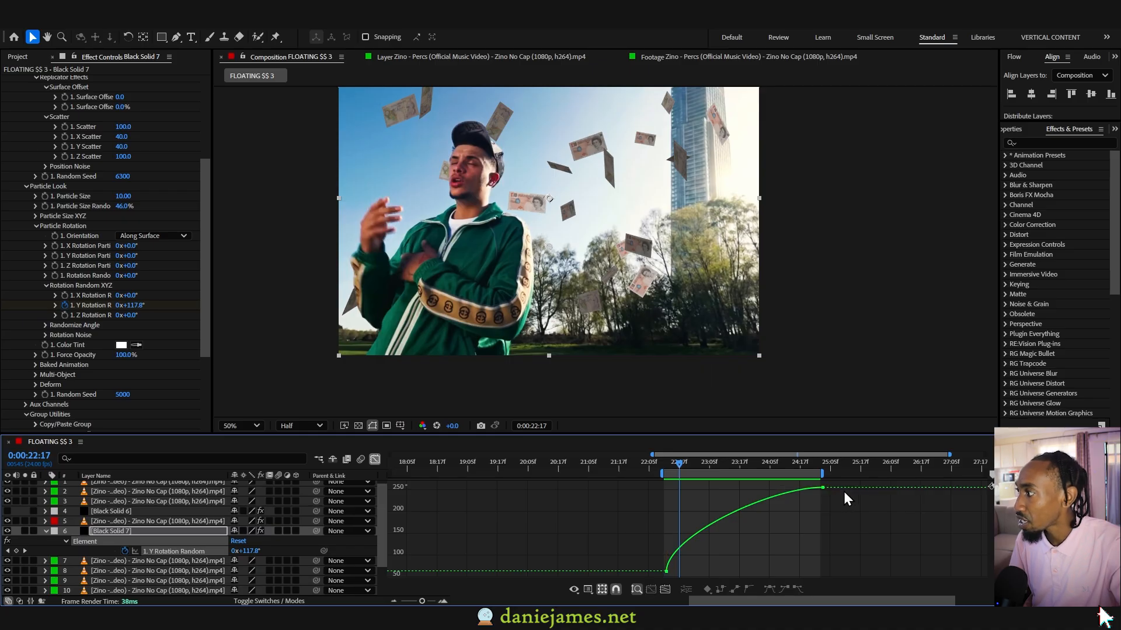
left_click_drag(824, 492, 869, 492)
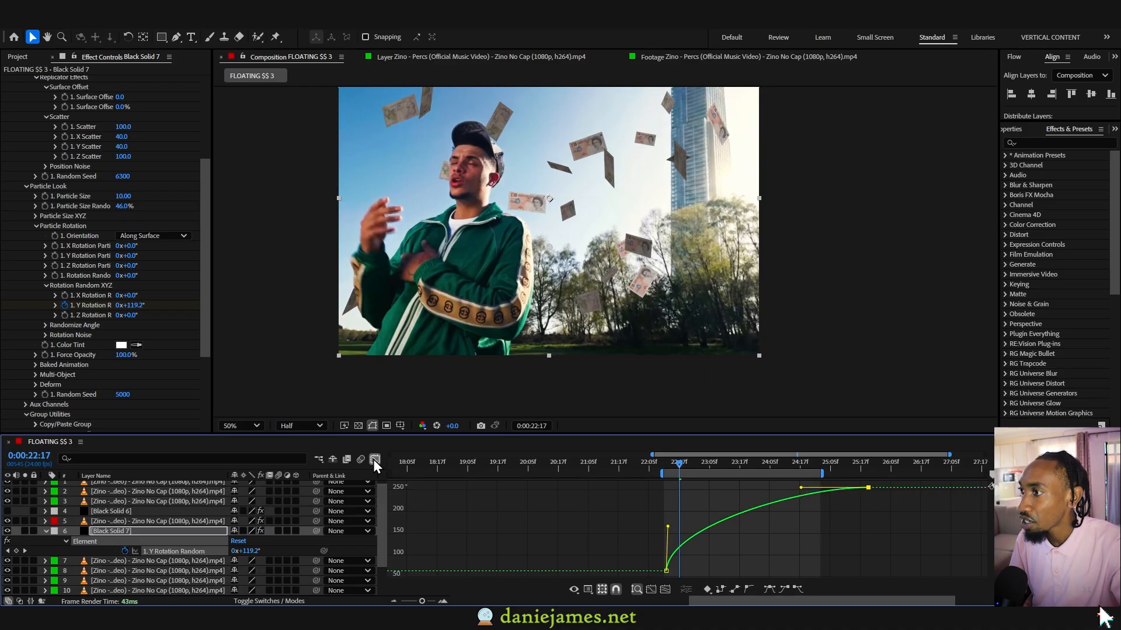
left_click(374, 460)
Preview the scattered notes' rotation from the work area's start and check the frame at 0:00:23:13
left_click_drag(674, 465, 664, 465)
key("space")
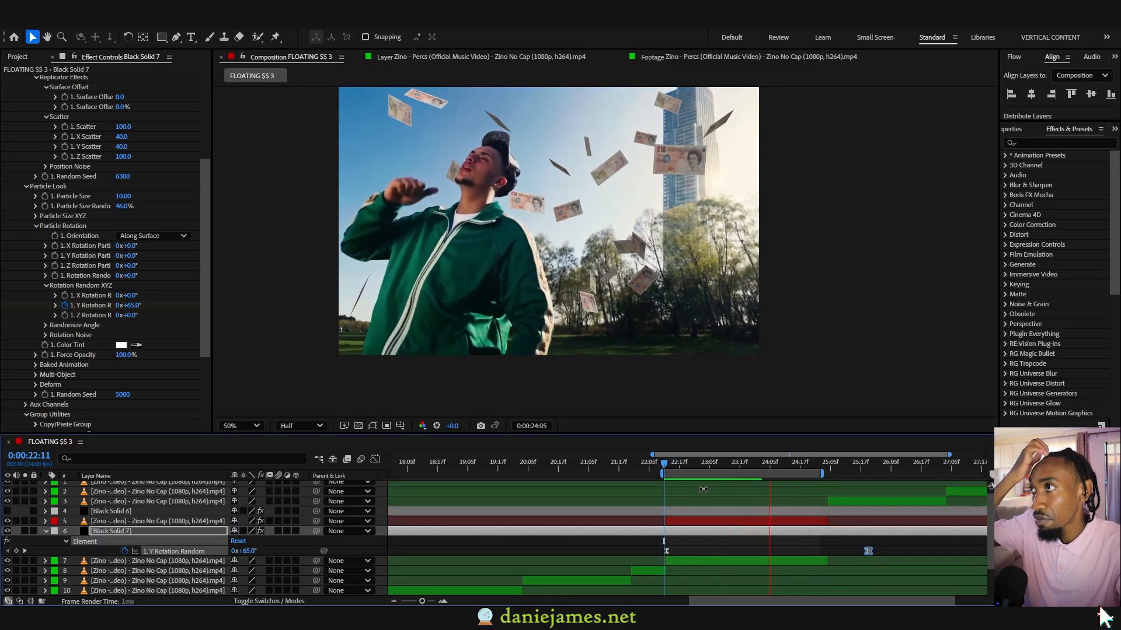
left_click_drag(699, 466, 728, 469)
left_click_drag(203, 237, 200, 153)
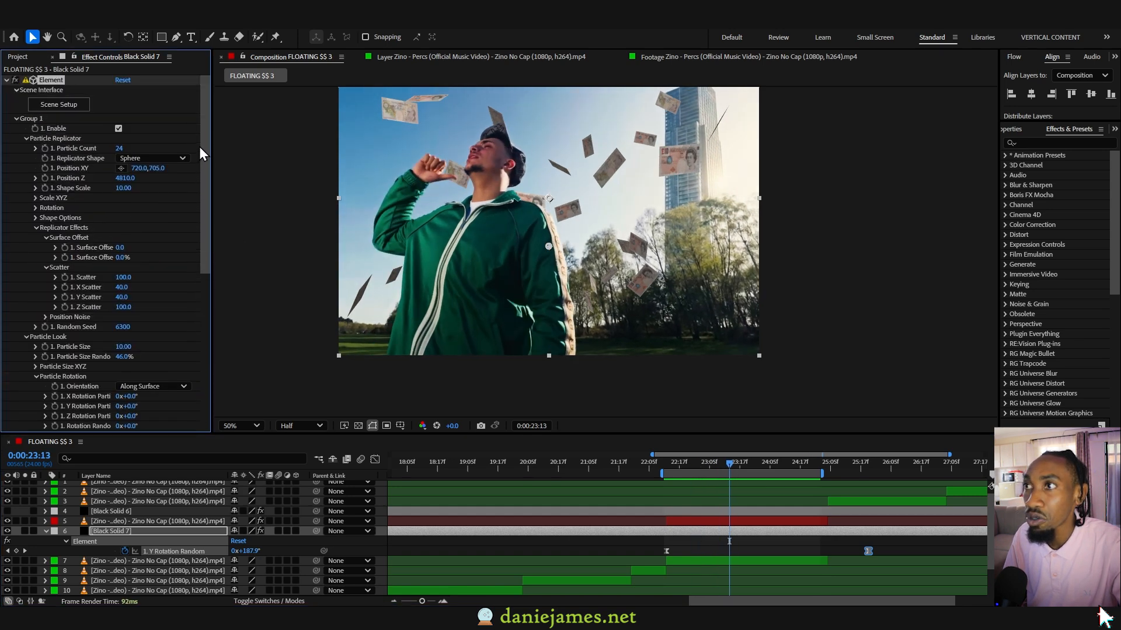
Keyframe the scattered notes' replicator Z Rotation from 0° to 145°, with the second keyframe at 0:00:23:13
left_click(36, 208)
left_click(128, 238)
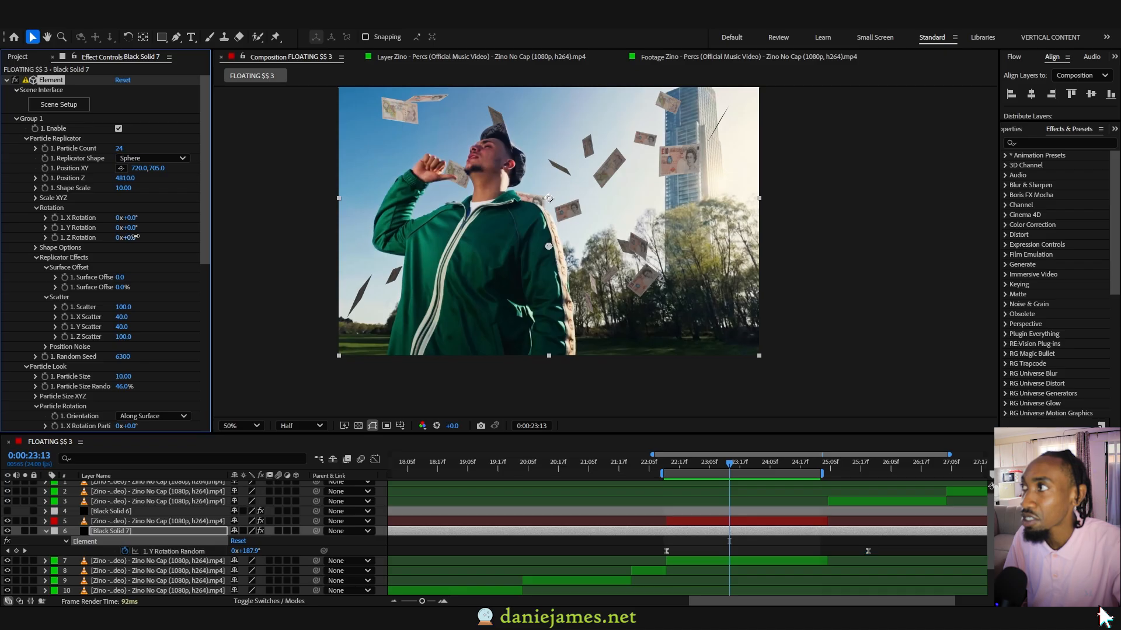
left_click_drag(155, 237, 166, 236)
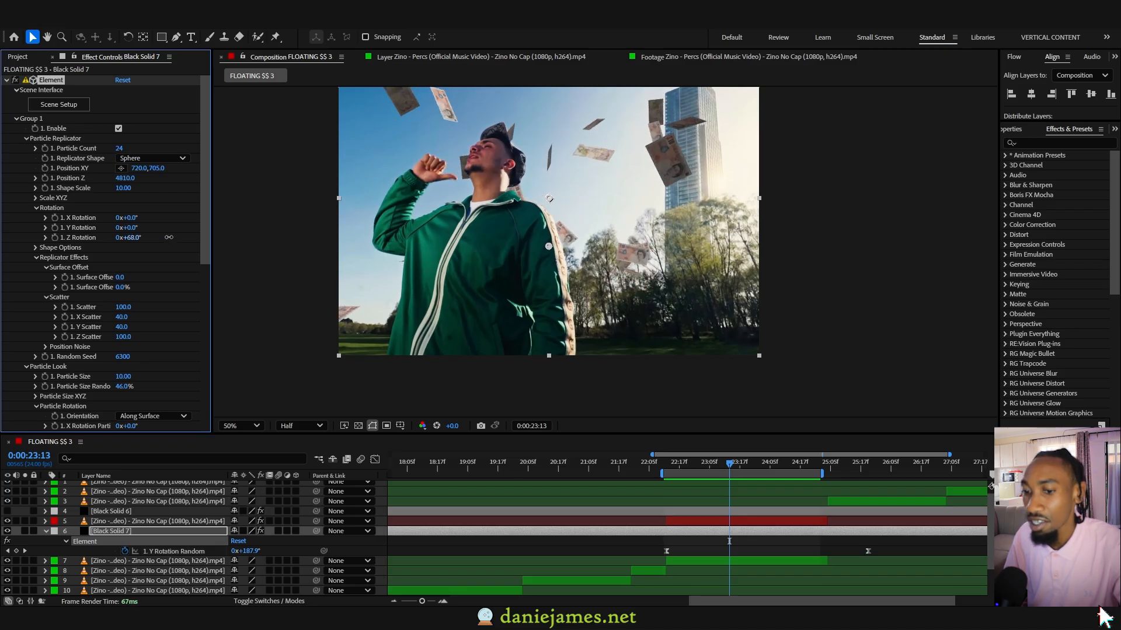
left_click(54, 237)
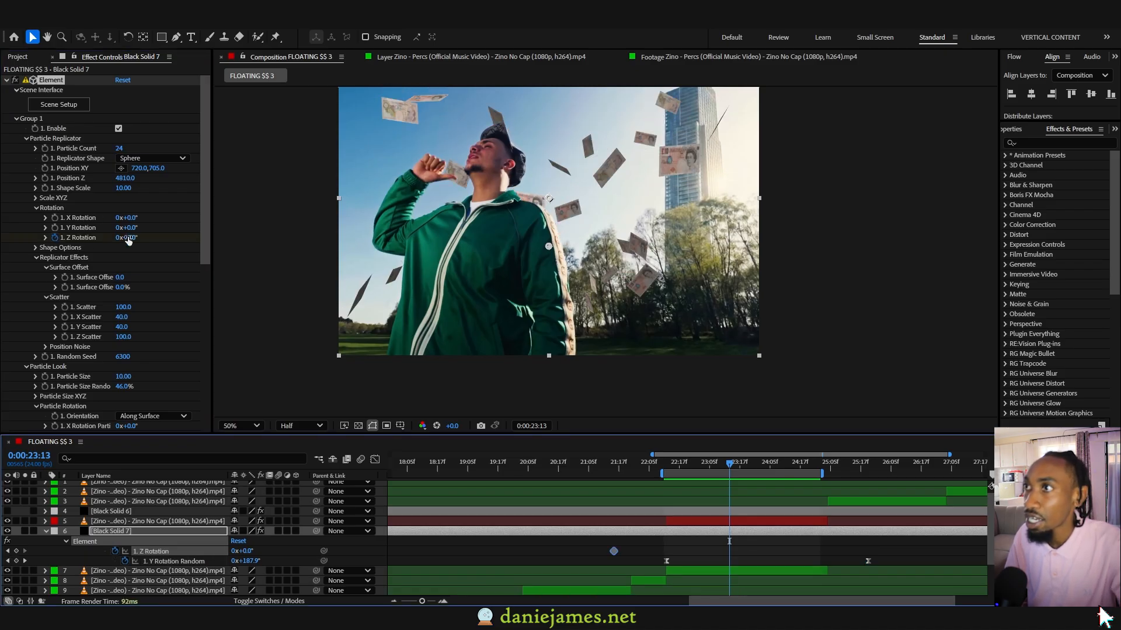
left_click_drag(129, 238, 187, 243)
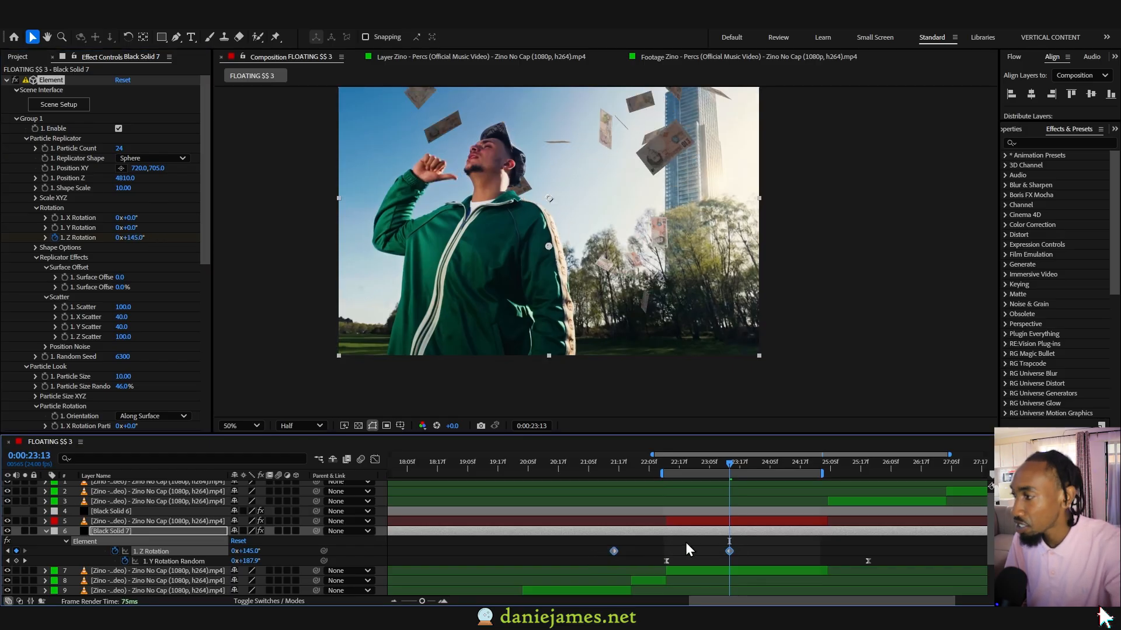
Spread the two Z Rotation keyframes to the clip's start and end, apply Easy Ease, and preview the rotation
left_click_drag(614, 551, 669, 551)
left_click(793, 547)
left_click(787, 551)
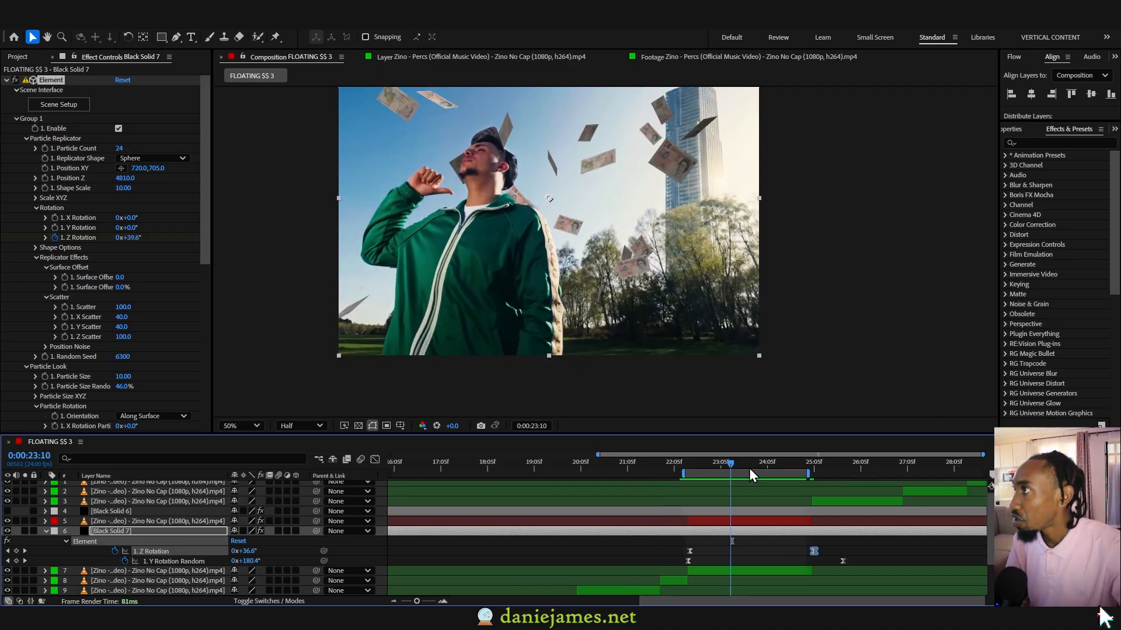
left_click_drag(748, 468, 789, 470)
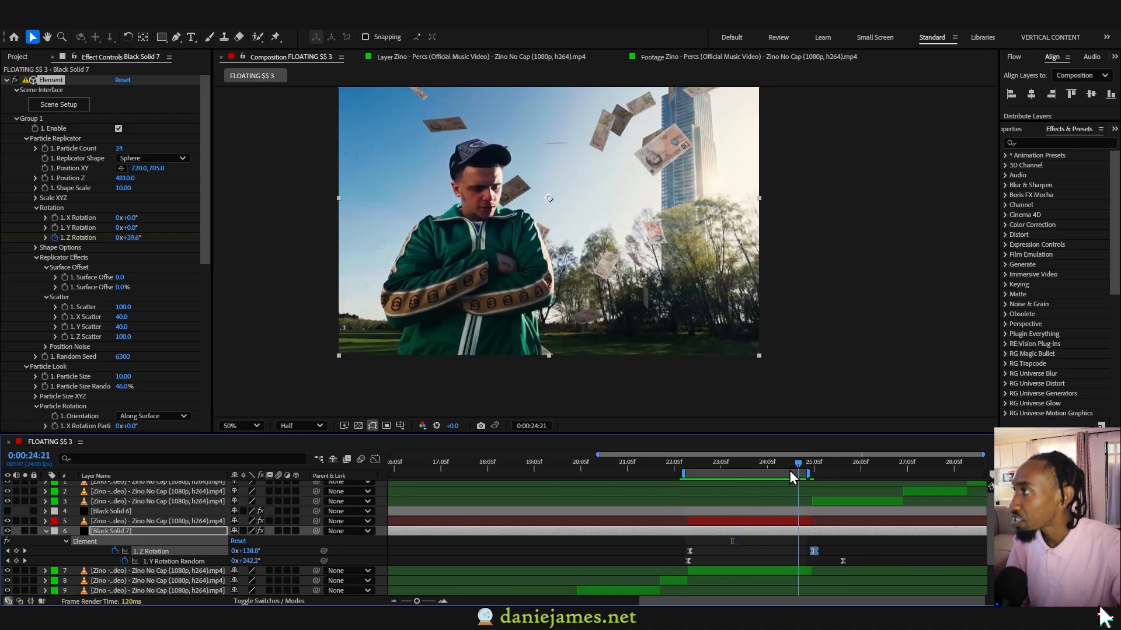
left_click(687, 472)
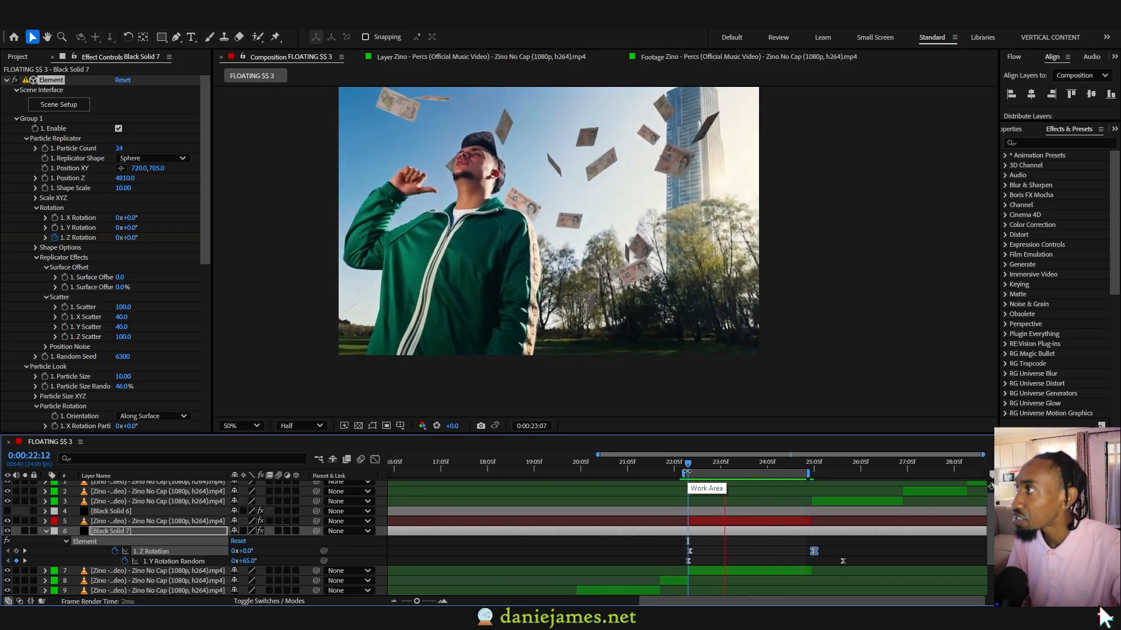
Reverse the Z Rotation keyframes so the rotation starts at 145°, move the last one past the clip's end, and preview
mouse_move(689, 551)
left_mouse_down()
mouse_move(824, 552)
mouse_move(691, 551)
left_mouse_up()
left_click(690, 466)
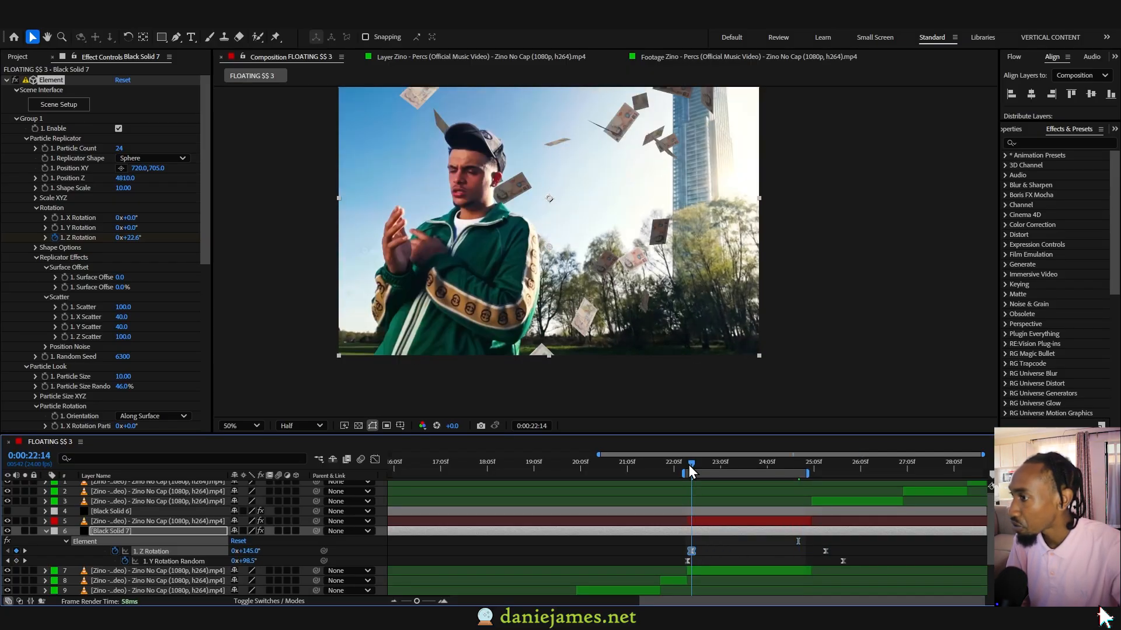
key("space")
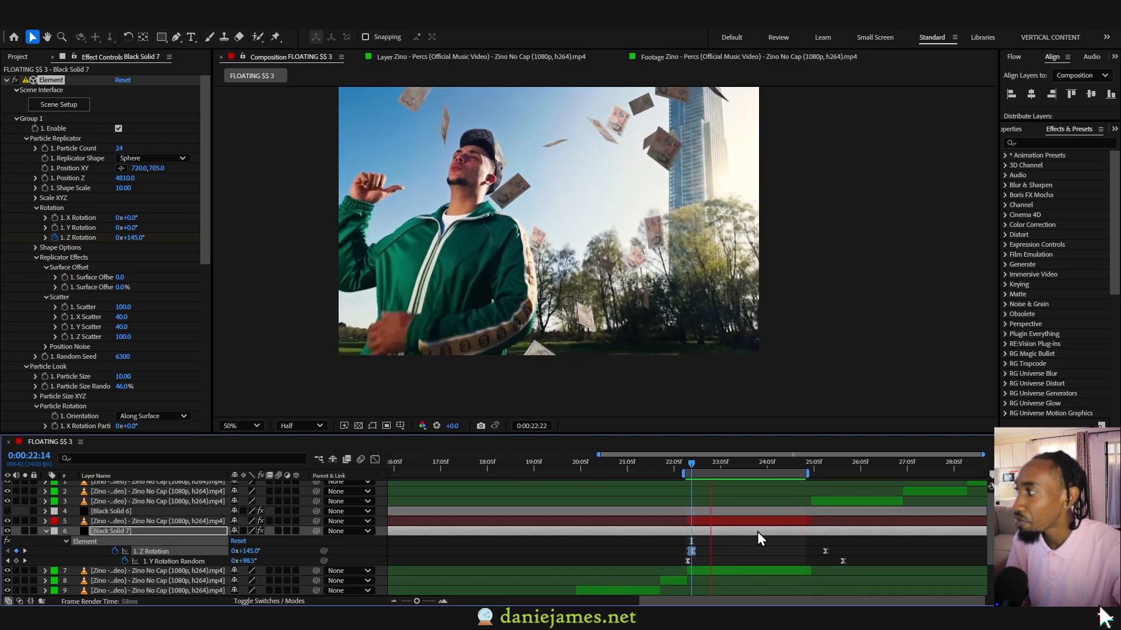
left_click(690, 467)
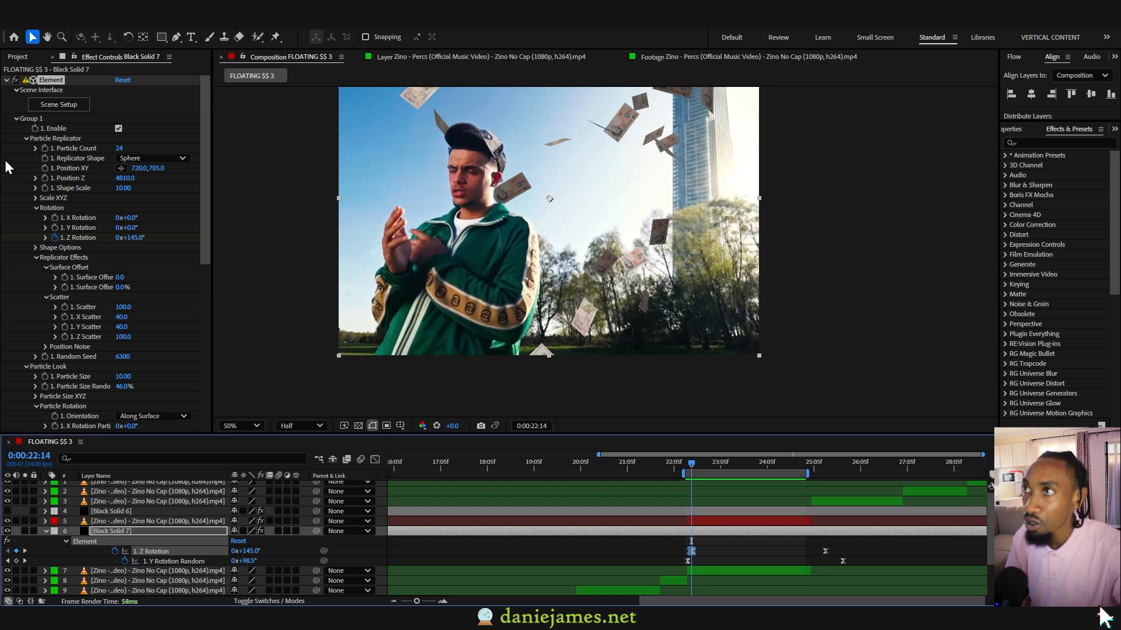
Keyframe the scattered notes' Position XY to drift downward from 720, 636 at the clip's start to a lower position at its end
left_click(45, 167)
left_click(118, 168)
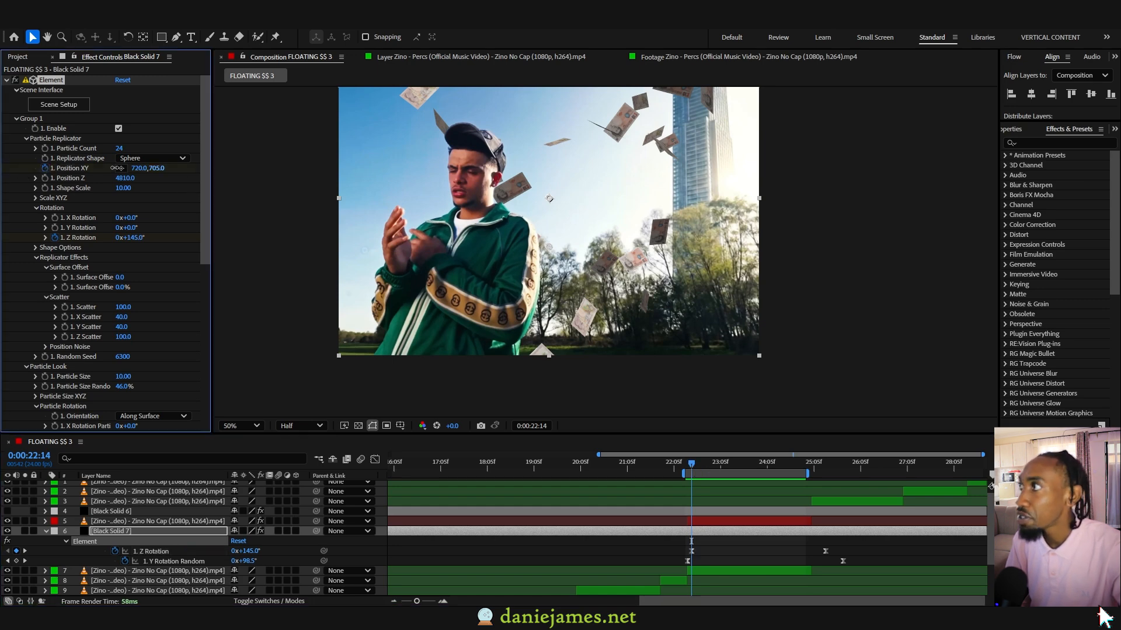
left_click_drag(724, 467, 788, 467)
left_click_drag(156, 168, 255, 170)
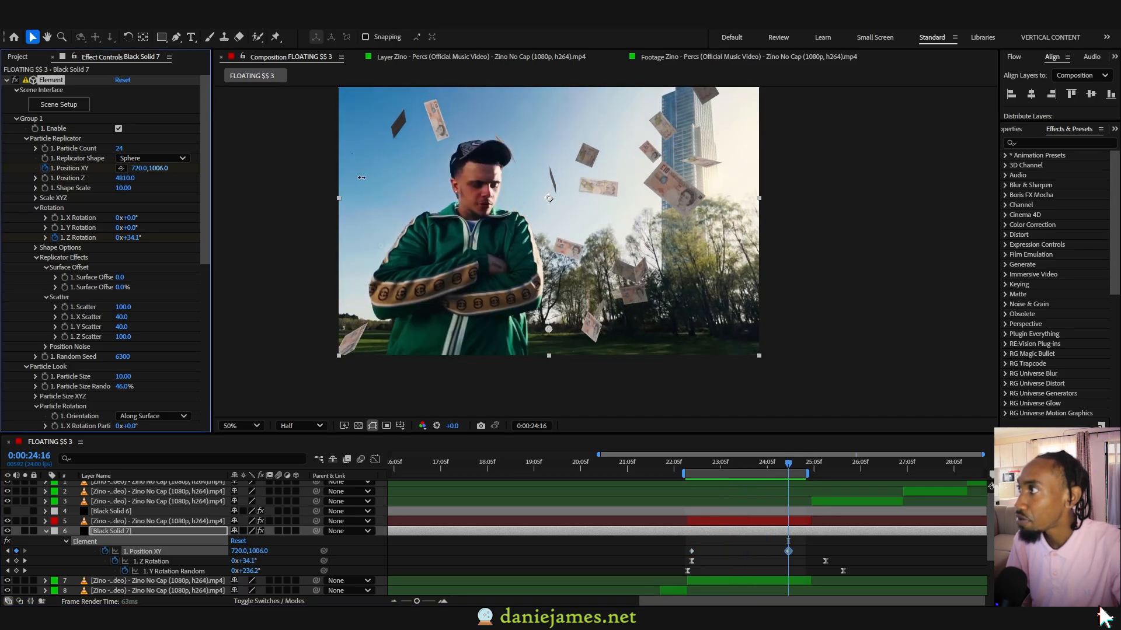
key("space")
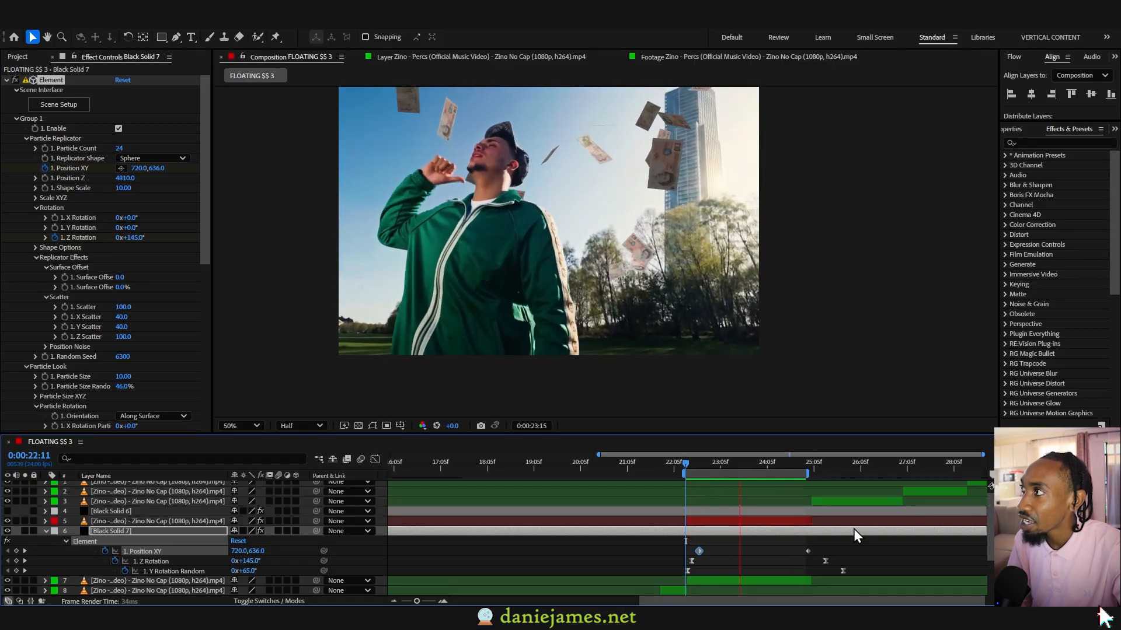
Move the first Position XY keyframe back to just before the clip's start and preview the drift
key("space")
left_click_drag(699, 551, 693, 552)
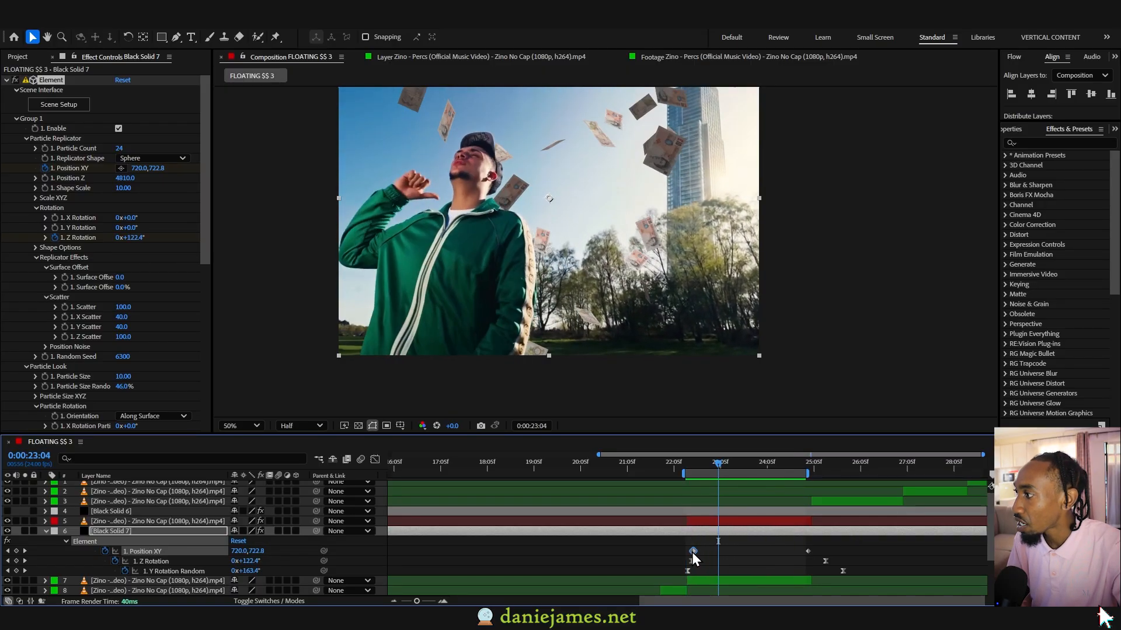
left_click(686, 464)
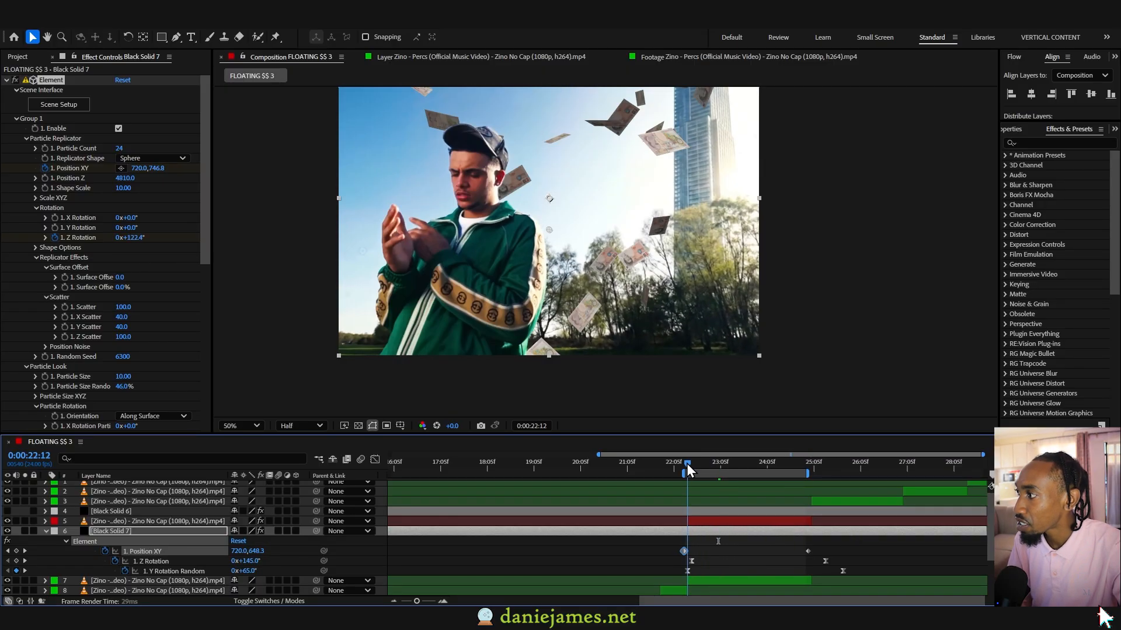
key("space")
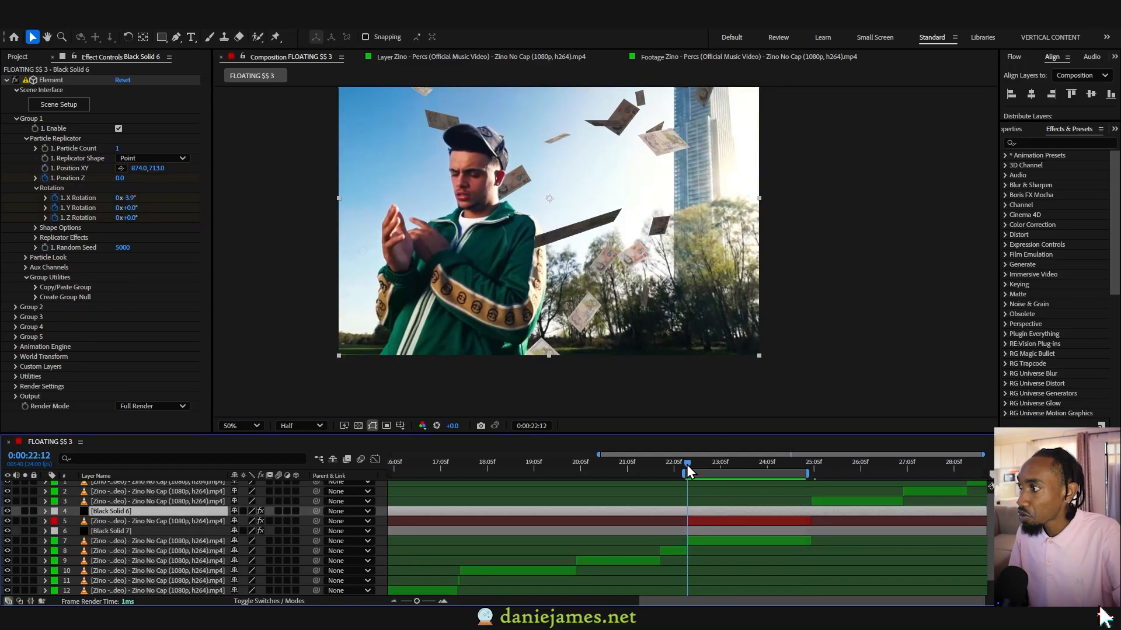
Show the hero note layer Black Solid 6 and preview it together with the scattered notes
key("space")
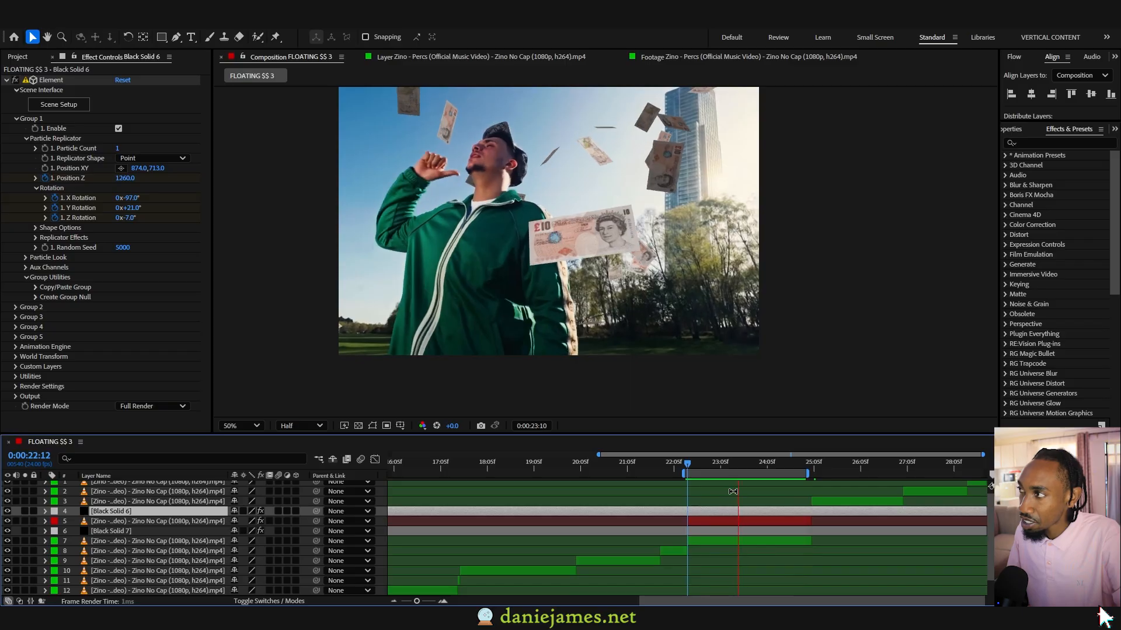
key("space")
key("Page_Up")
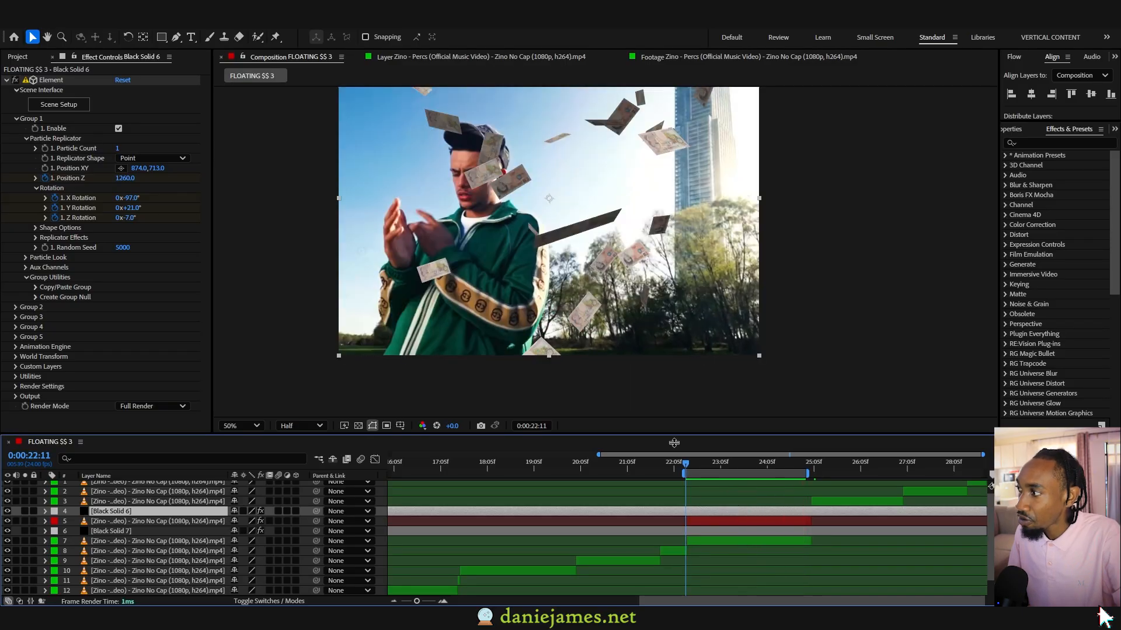
Reveal the hero note's keyframes, shift its last Position Z and last two X Rotation keyframes slightly later, and preview
key("u")
left_click_drag(691, 461, 785, 478)
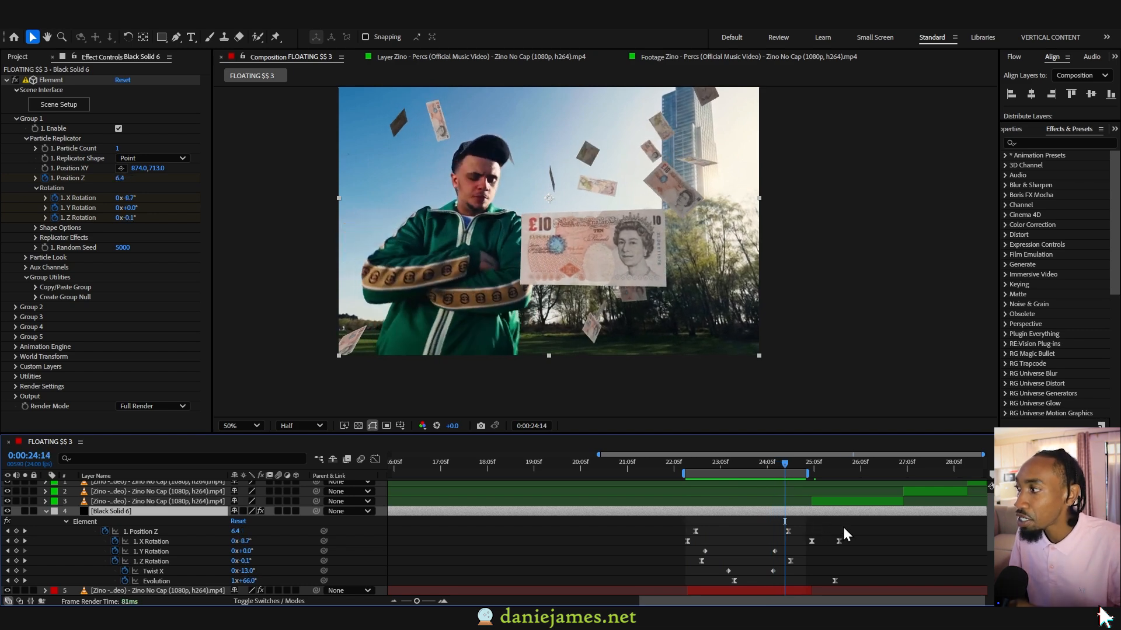
left_click_drag(842, 527, 777, 540)
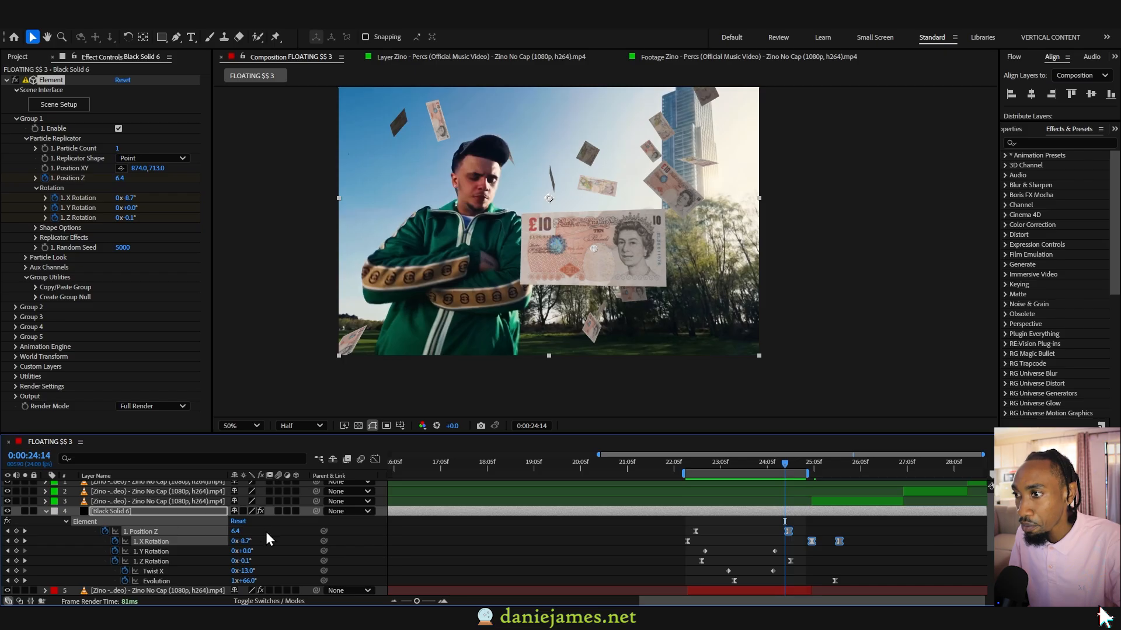
left_click_drag(789, 531, 804, 531)
key("space")
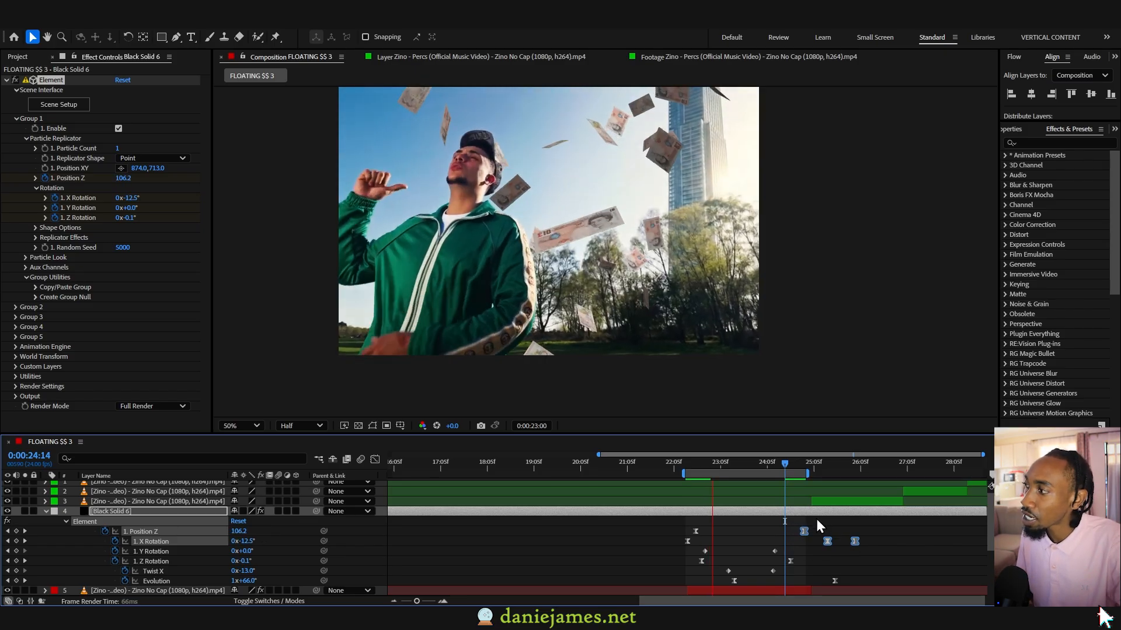
Move the hero note's last Position Z keyframe further past the clip's end and preview the slower movement
left_click_drag(804, 531, 819, 531)
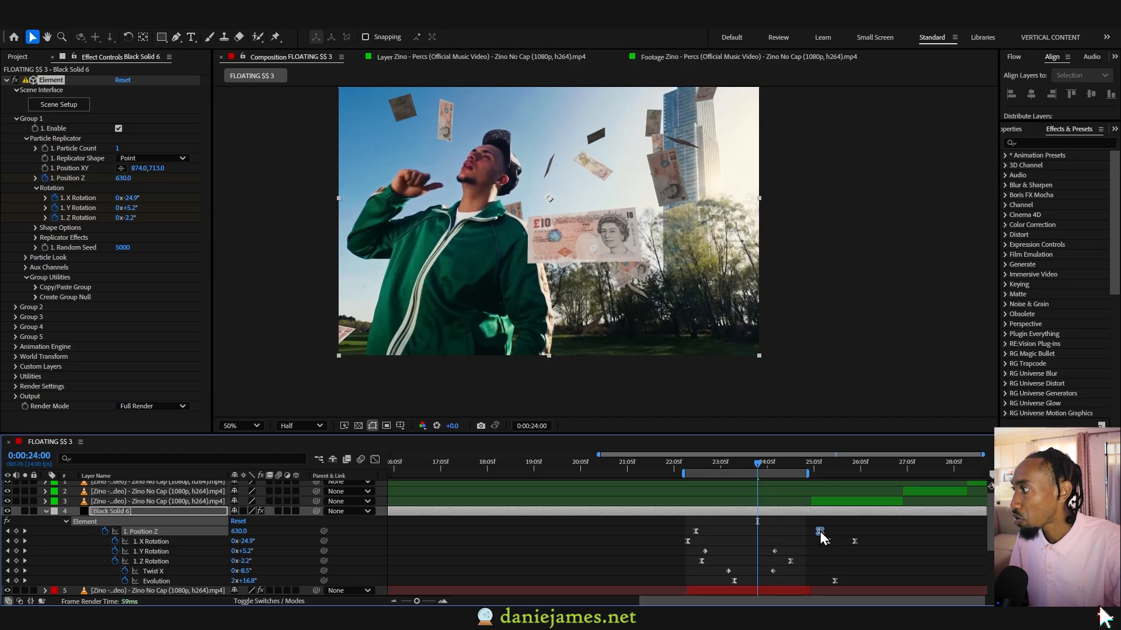
key("space")
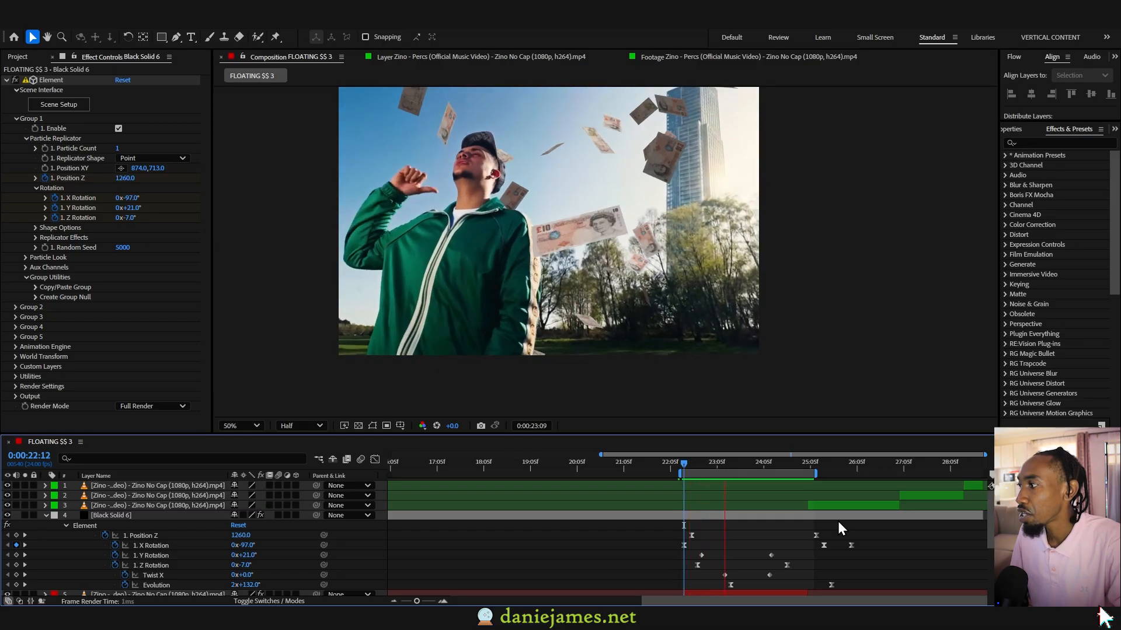
key("space")
left_click_drag(815, 535, 831, 535)
key("space")
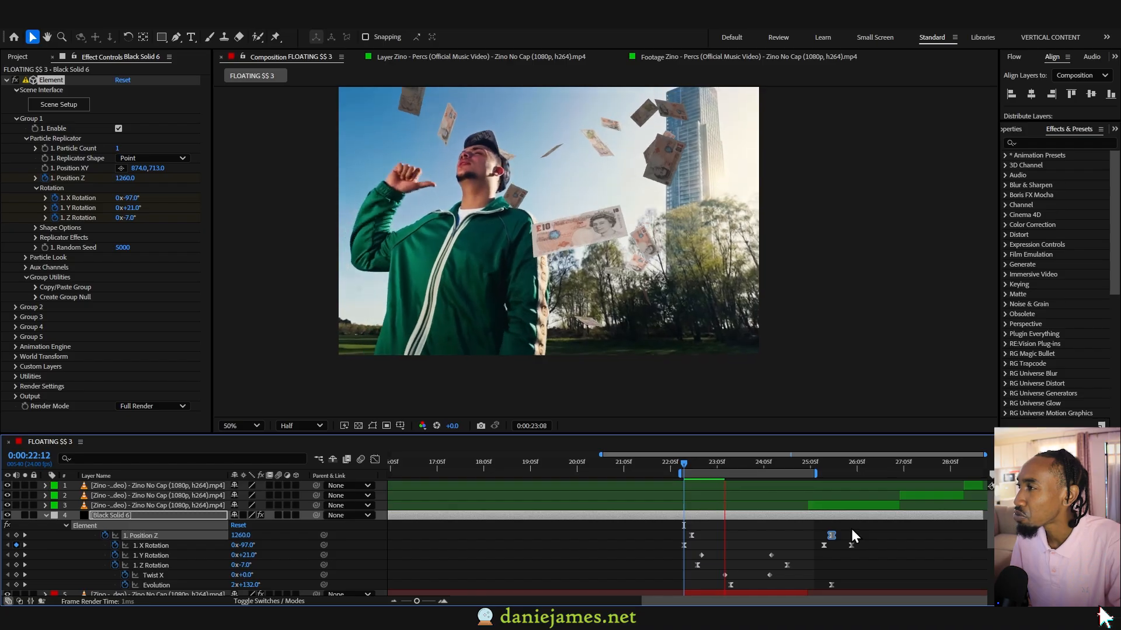
left_click(690, 467)
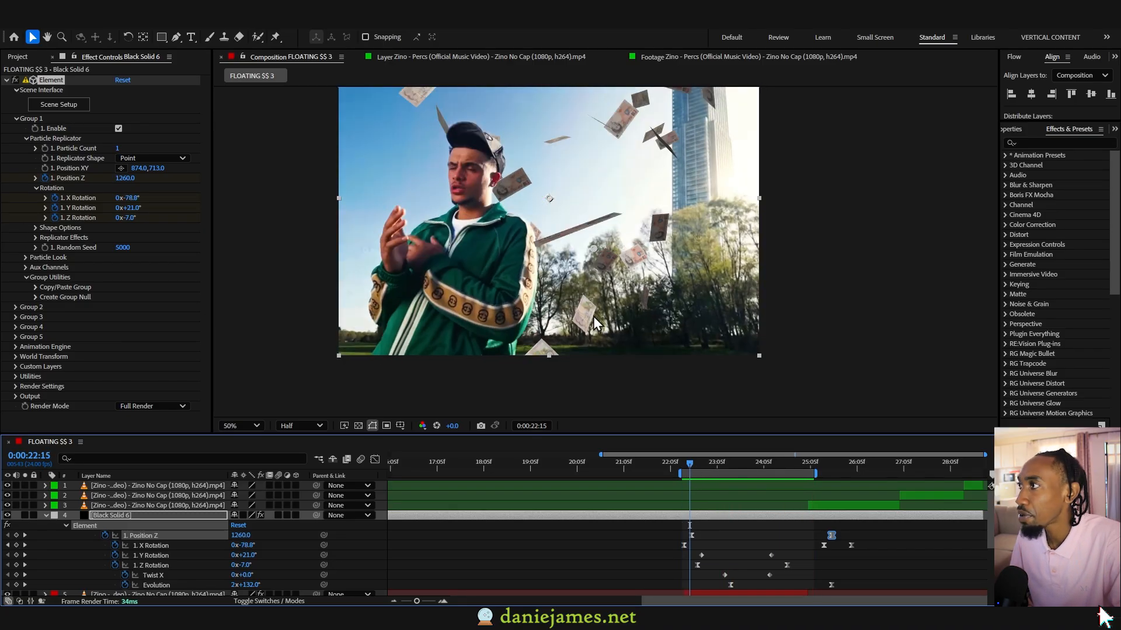
Apply the Curves effect to the hero note layer and shape a gentle S-curve, lowering the shadows and raising the highlights
left_click(717, 465)
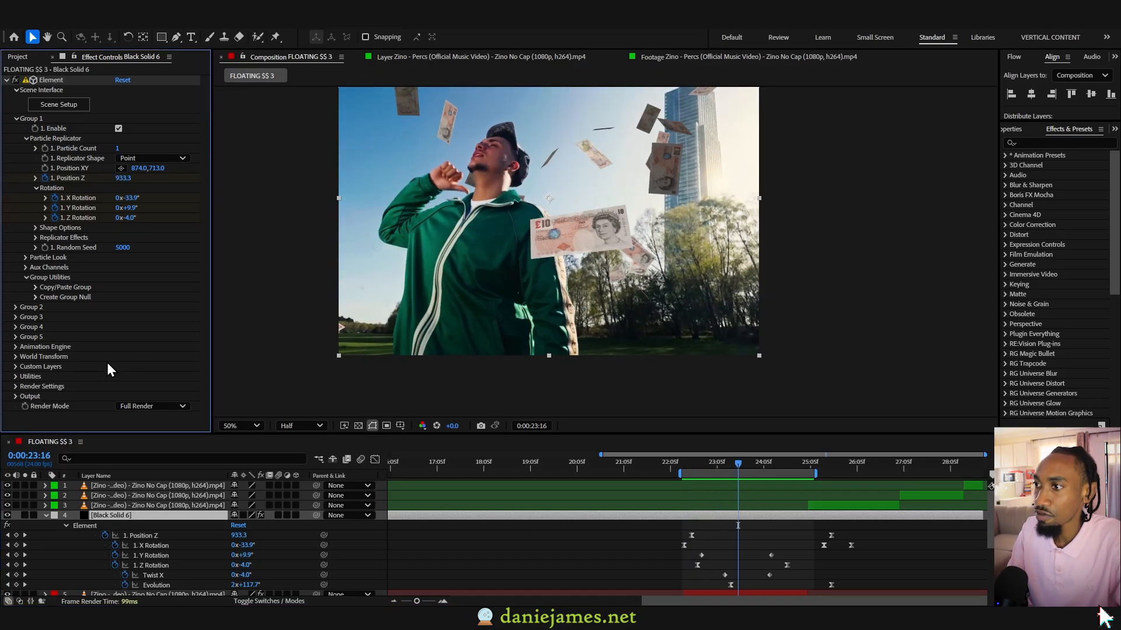
left_click(1039, 146)
type("curve")
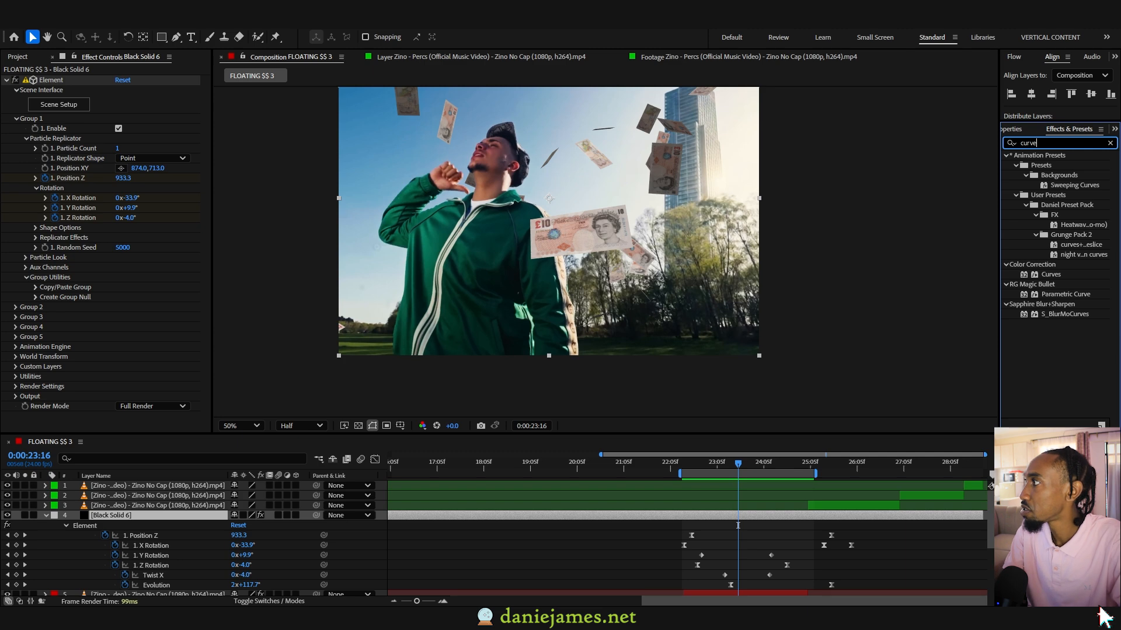
left_click_drag(1050, 275, 65, 363)
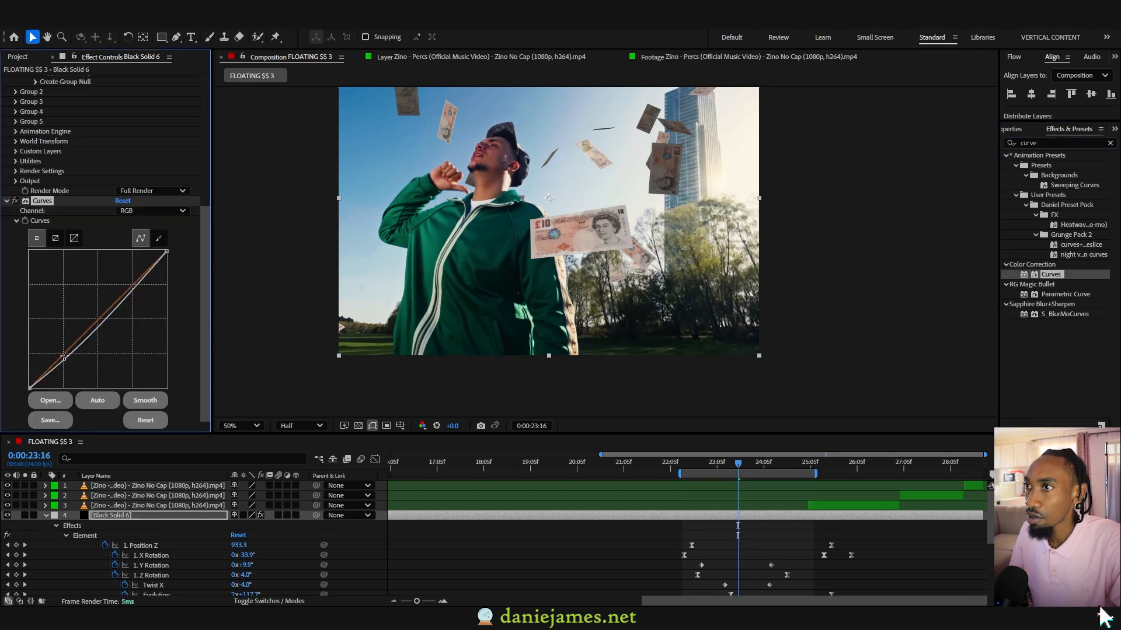
left_click_drag(126, 300, 127, 292)
Copy the hero note's Curves effect onto the scattered notes layer Black Solid 7 and check the frame at 0:00:23:01
left_click(42, 201)
scroll(703, 557, "down", 5)
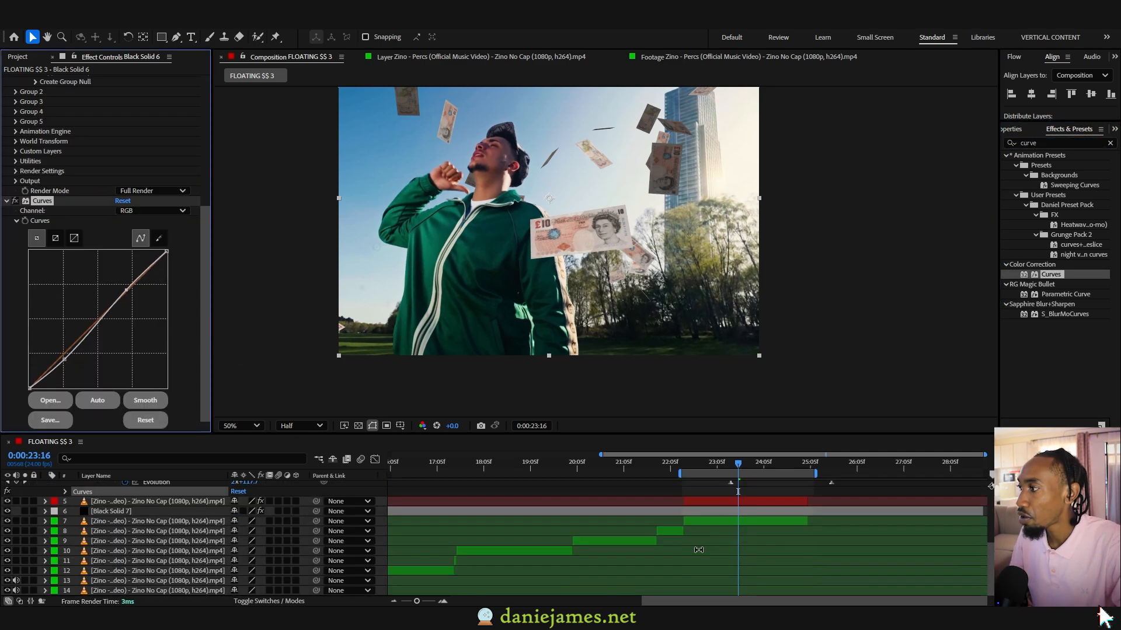
left_click(702, 510)
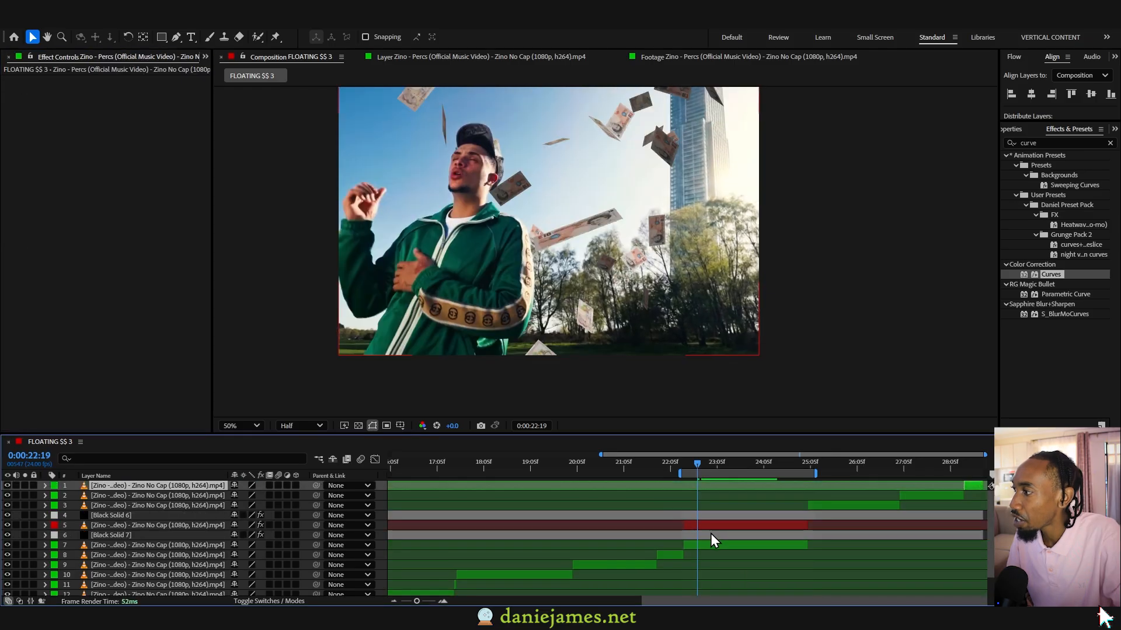
left_click(710, 534)
left_click_drag(695, 462, 709, 464)
Examine Element's Lighting and Additional Lighting render settings on Black Solid 7, and check its Curves effect
left_click(205, 201)
left_click_drag(204, 201, 203, 402)
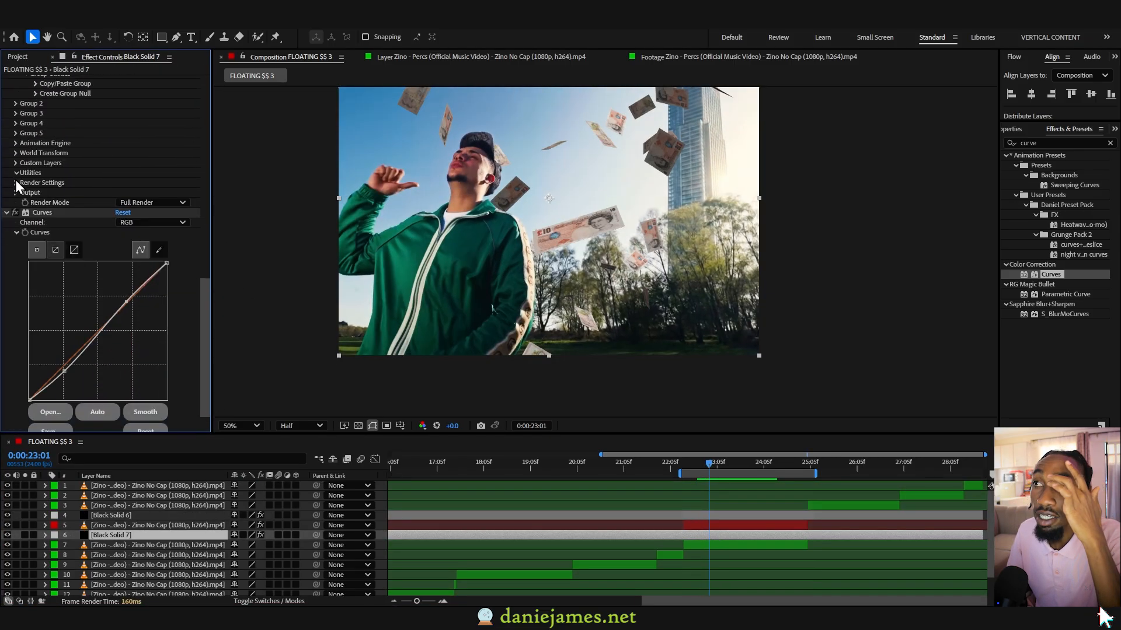
left_click(15, 182)
left_click(26, 203)
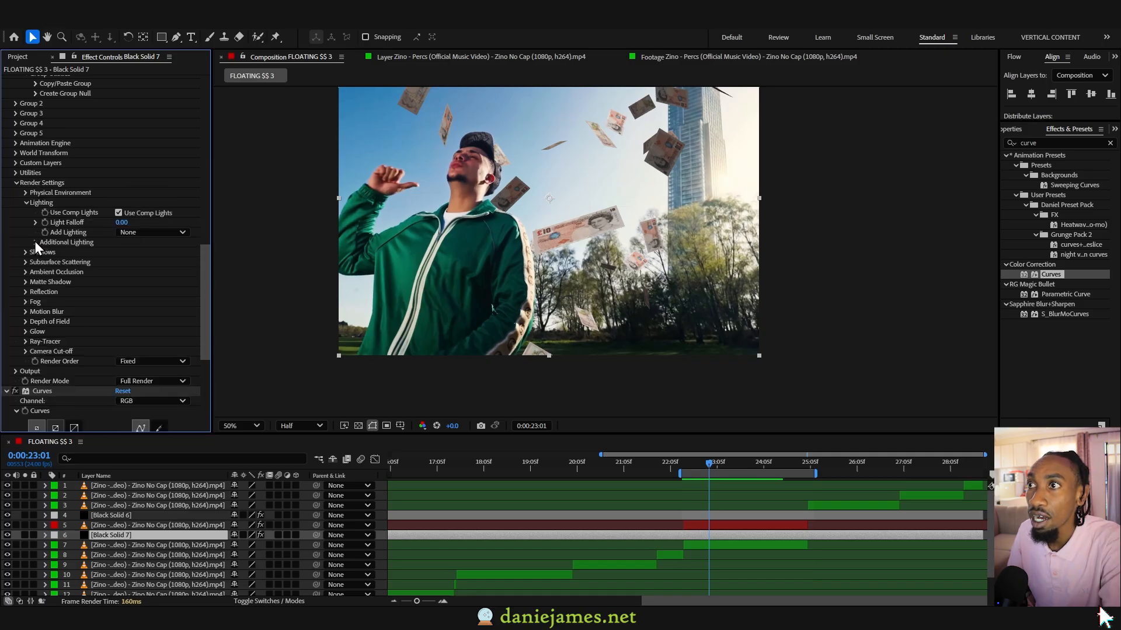
left_click(37, 242)
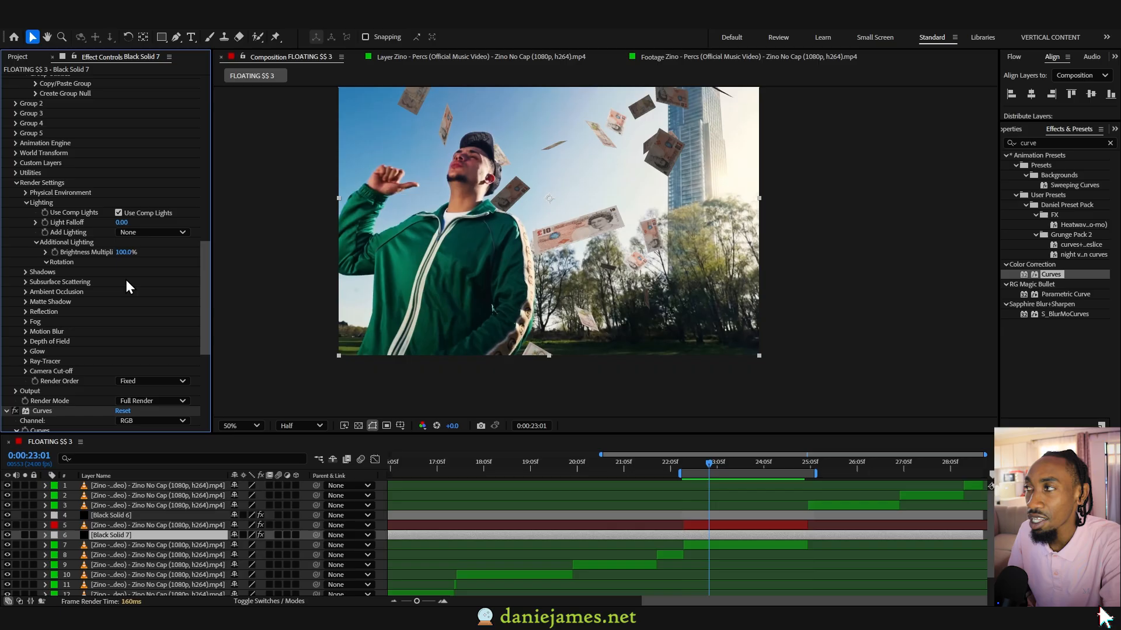
left_click_drag(134, 284, 142, 281)
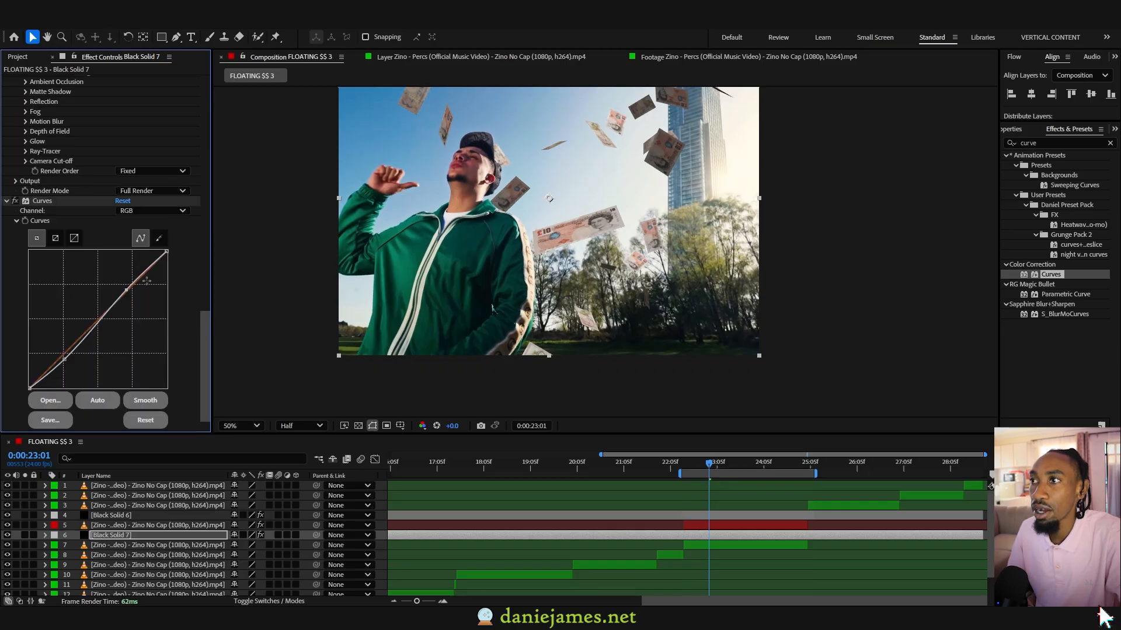
left_click(190, 289)
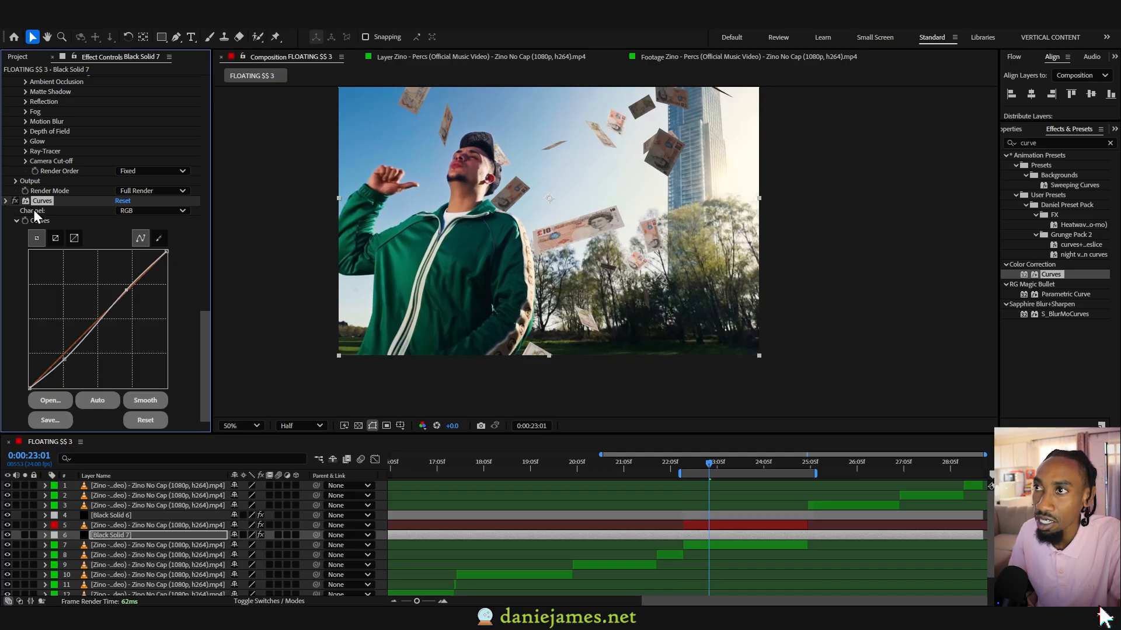
Apply the S_Blur effect to the scattered notes layer Black Solid 7, lower its Blur Amount for a slight softness, and check 0:00:24:01
scroll(69, 335, "up", 8)
left_click_drag(1048, 143, 985, 143)
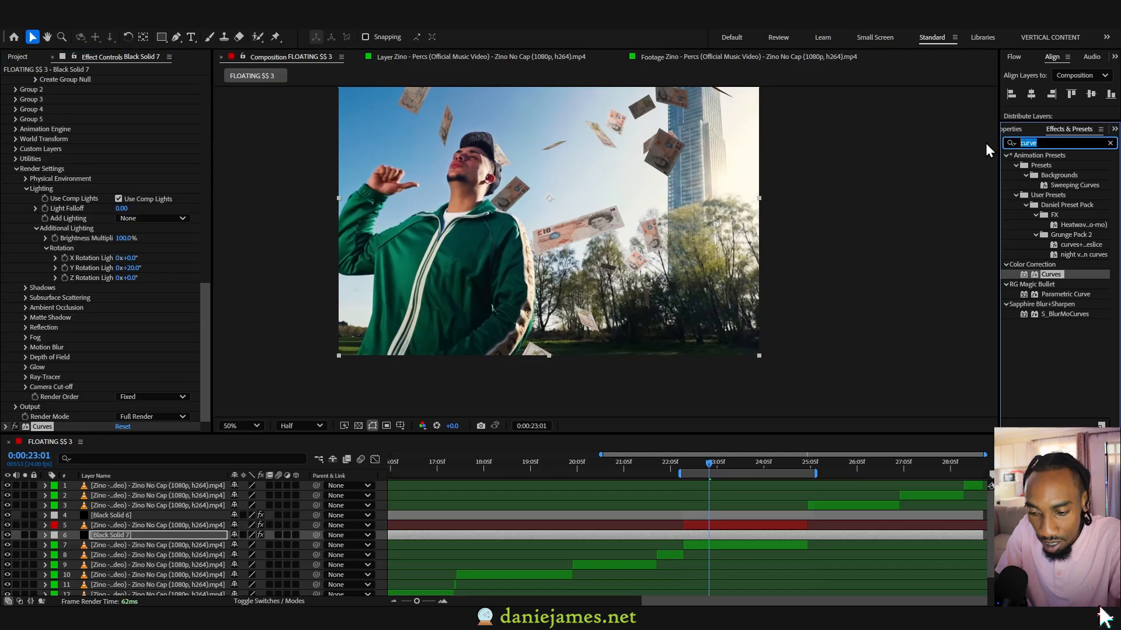
type("s_blur")
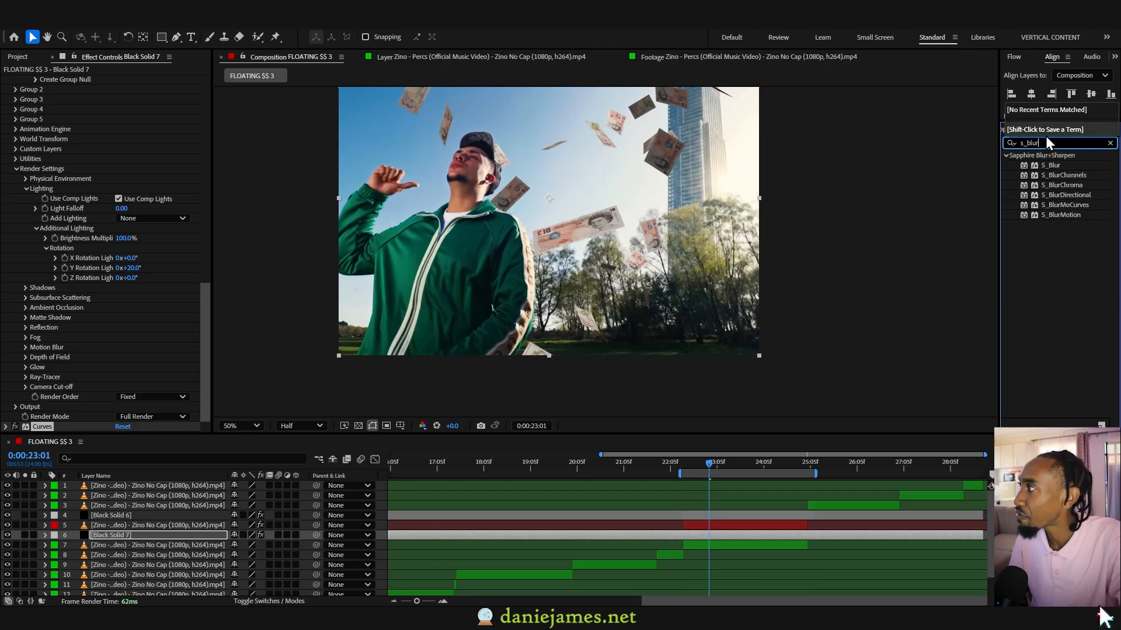
left_click(1051, 165)
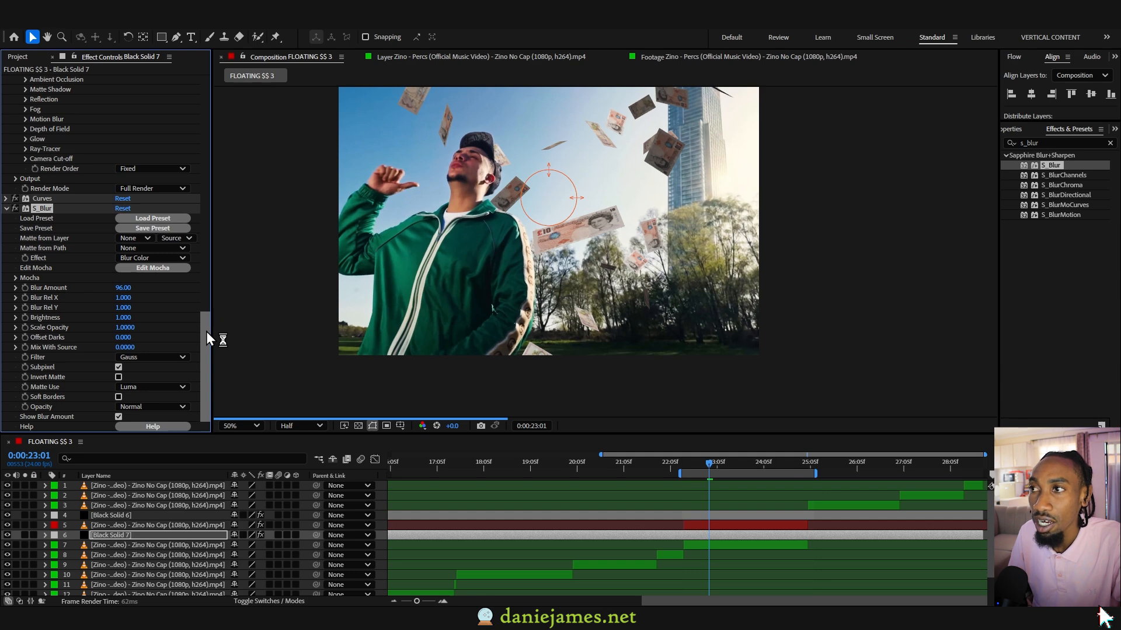
left_click(121, 286)
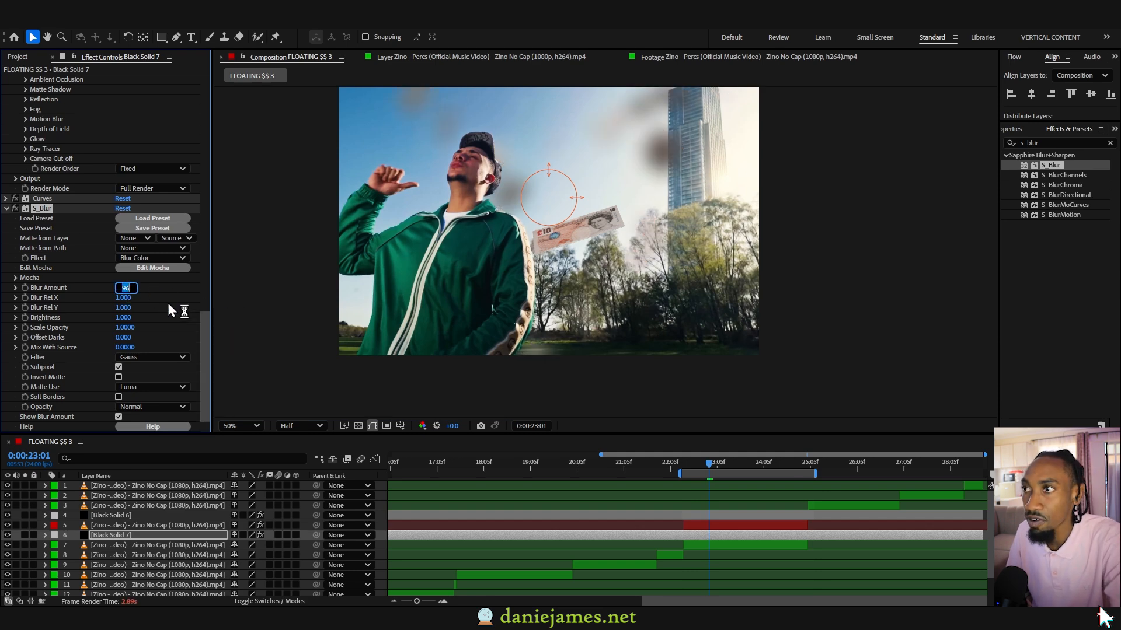
left_click_drag(700, 474, 755, 472)
Apply Optical Glow to the hero note layer Black Solid 6 with Size 242 and the alpha channel mode Extend (Unmult)
left_click(694, 514)
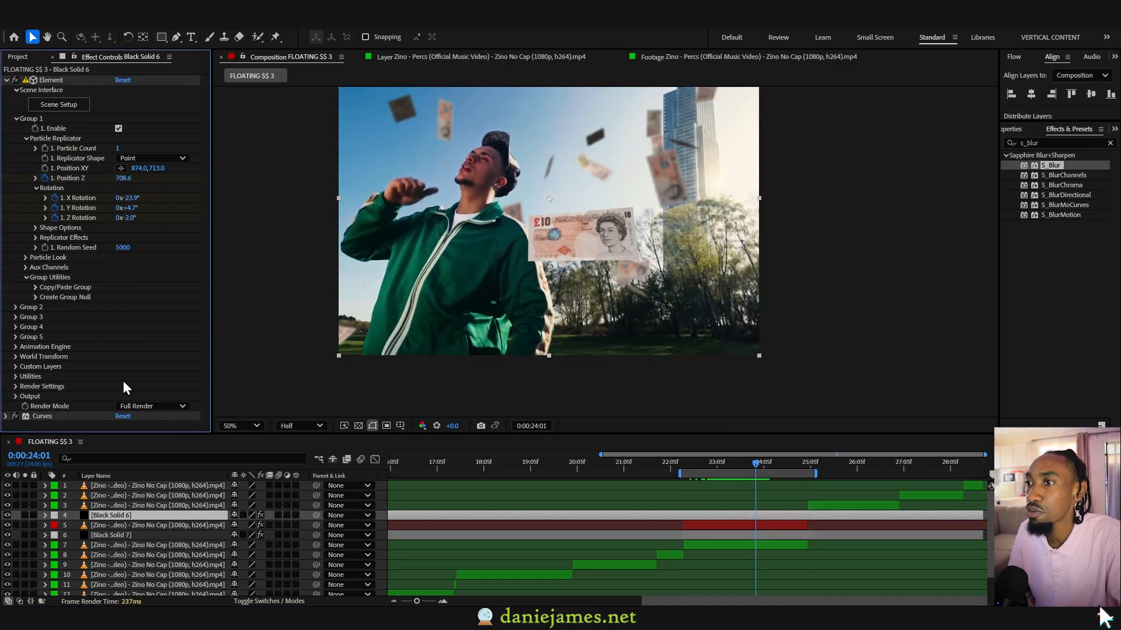
left_click_drag(1062, 143, 966, 145)
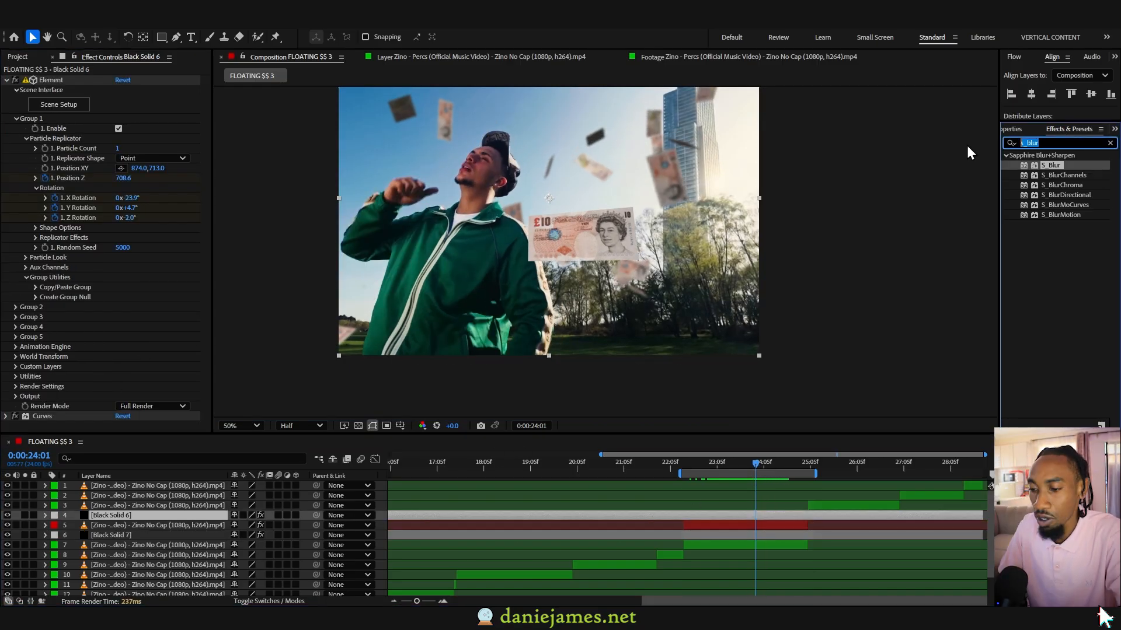
type("optic")
double_click(1060, 185)
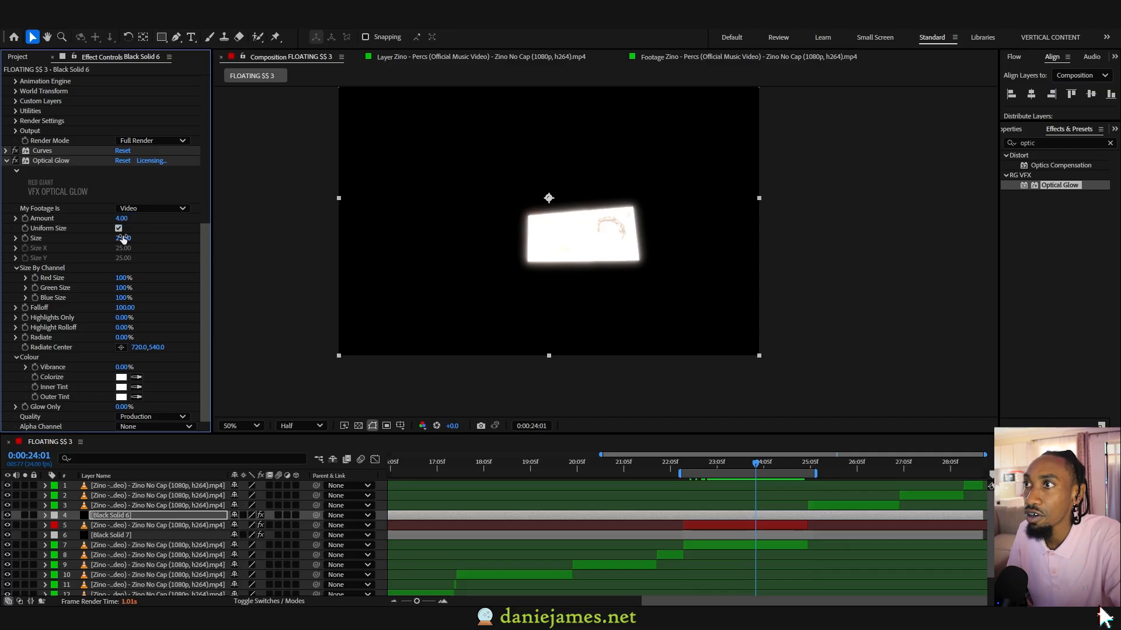
left_click_drag(122, 239, 254, 234)
left_click(138, 425)
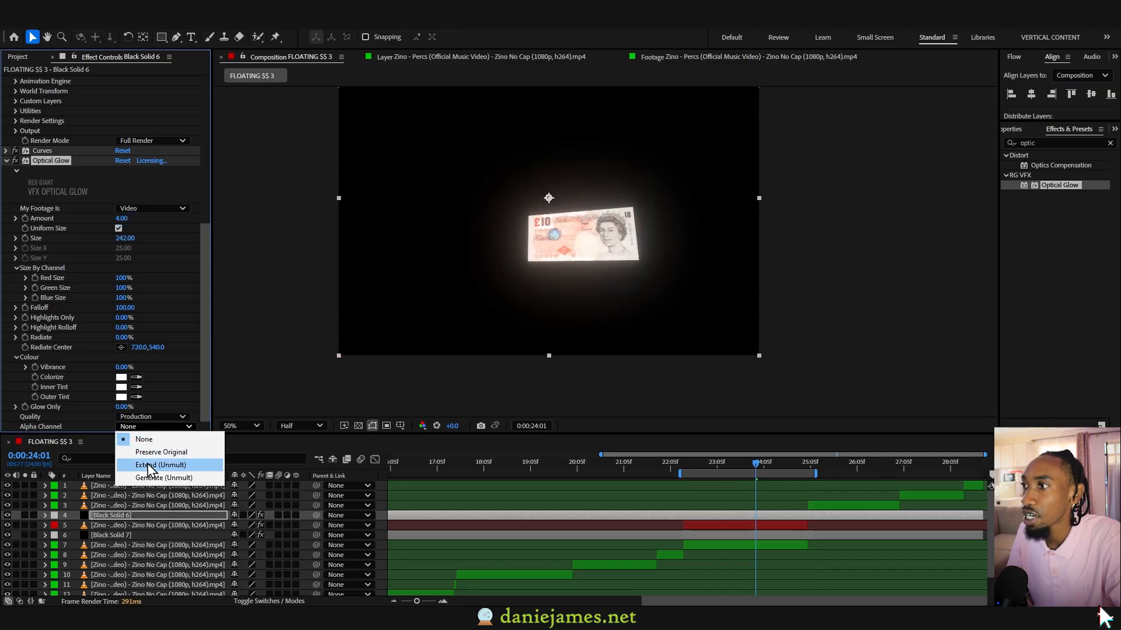
left_click(149, 465)
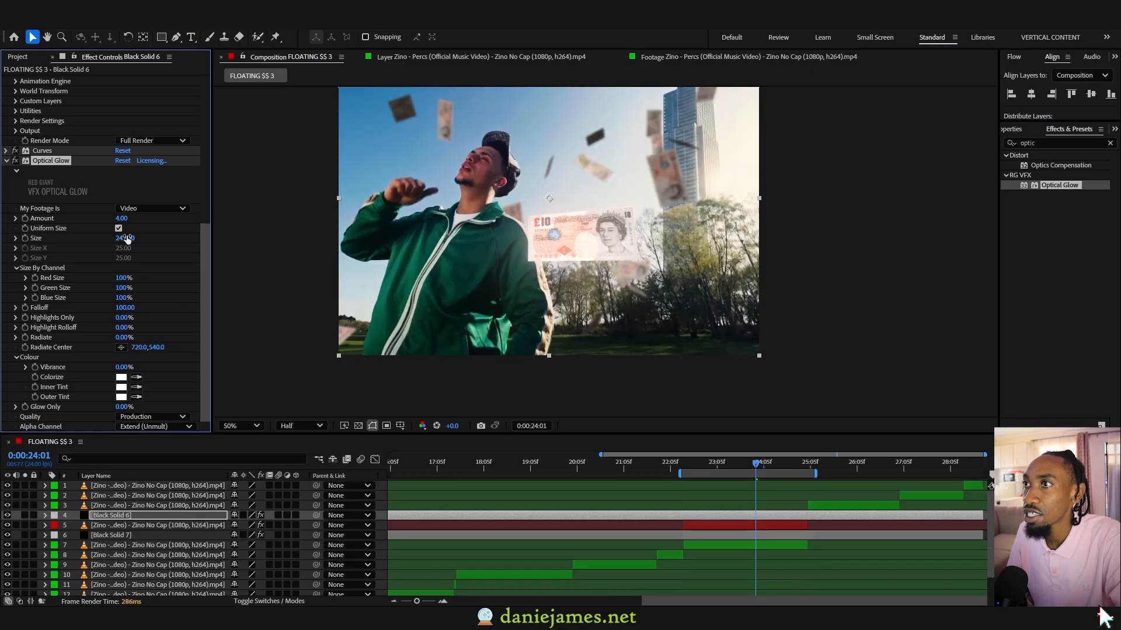
Reduce the hero note's Optical Glow Amount to 2 and fine-tune the glow strength
left_click(124, 217)
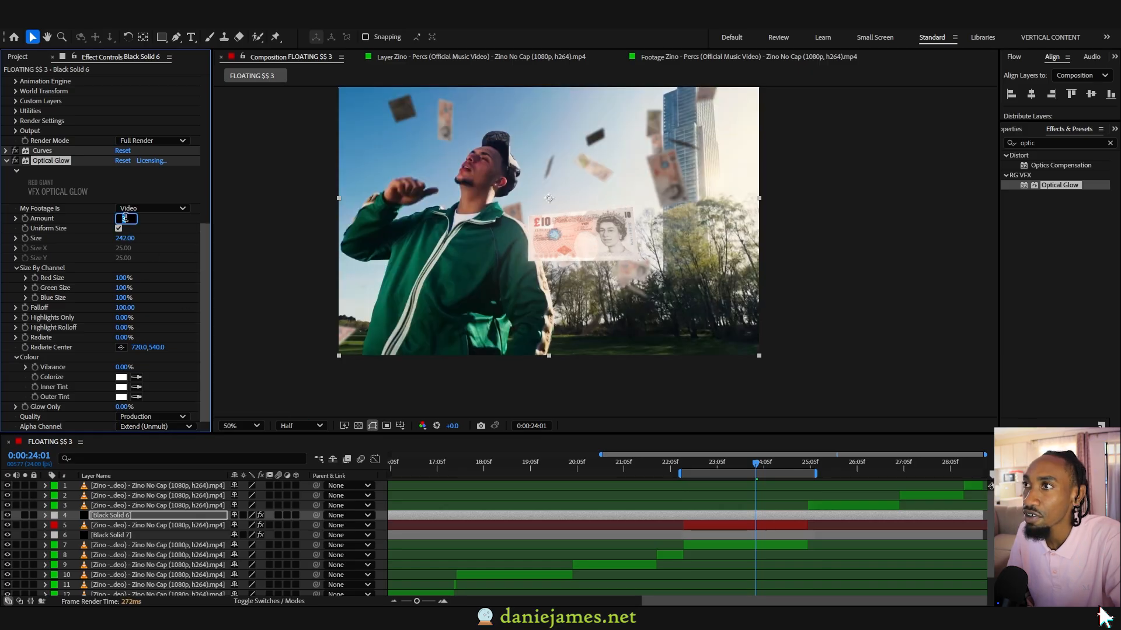
type("2")
key("Return")
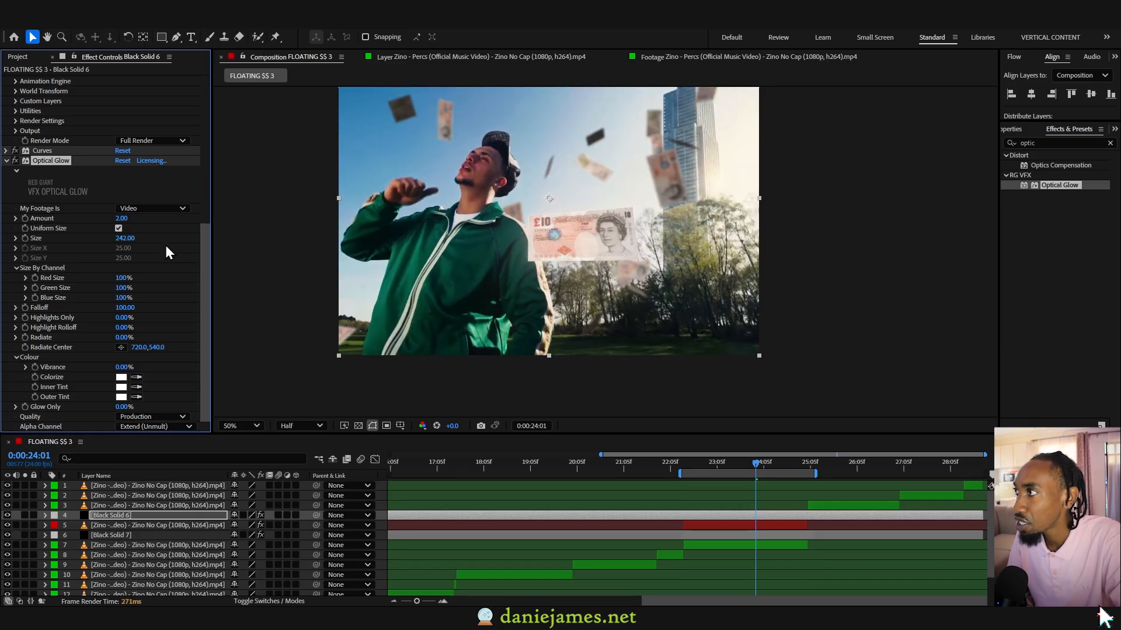
left_click(124, 218)
type("32")
left_click(163, 253)
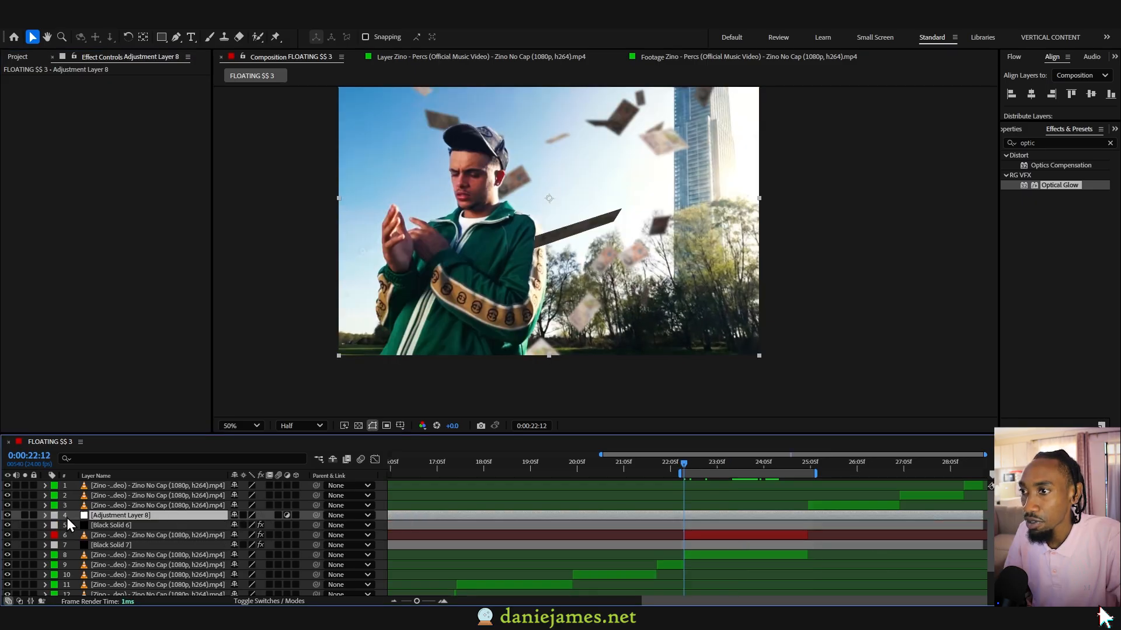
Label Adjustment Layer 8 Sour Lemon and apply Optical Glow to it with Amount 4 and Size 171
left_click(54, 516)
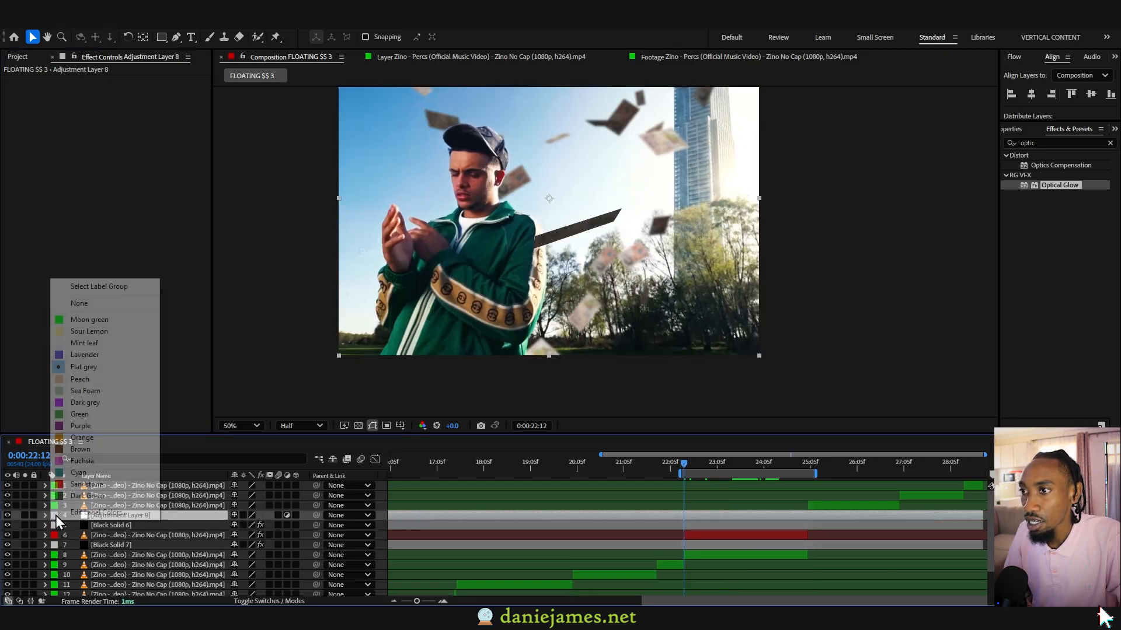
left_click(104, 330)
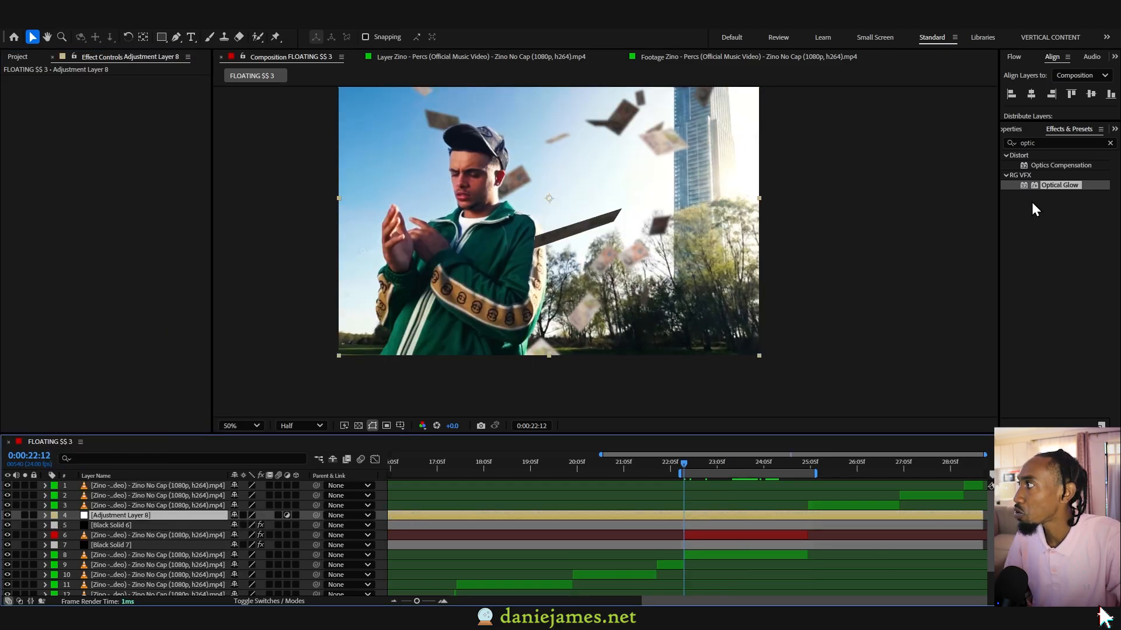
left_click_drag(1043, 184, 707, 518)
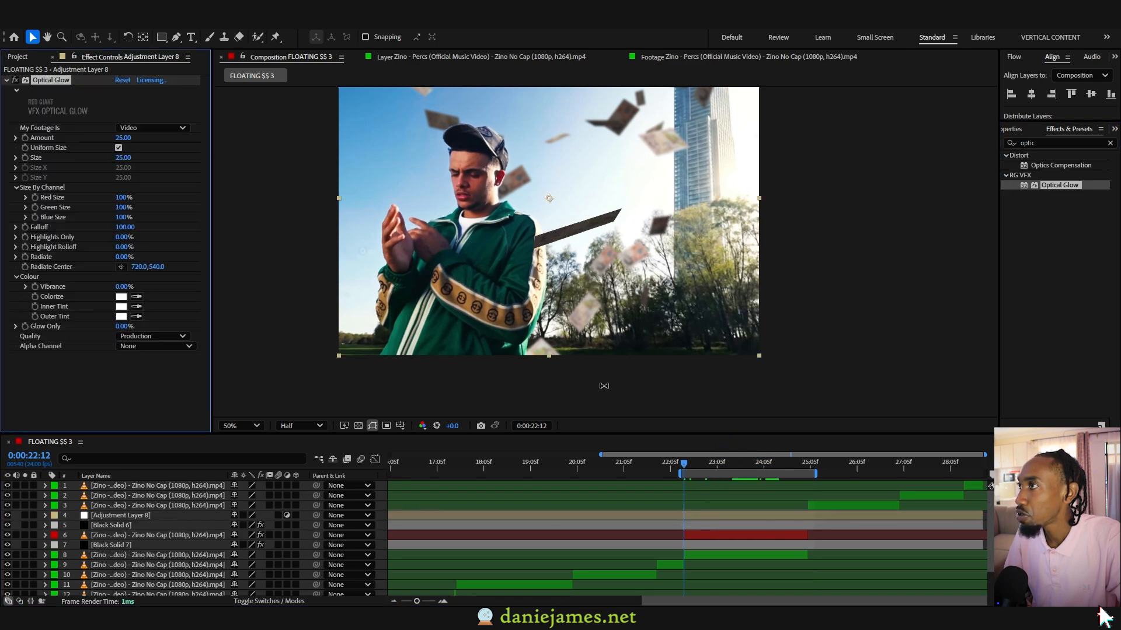
type("171")
key("Return")
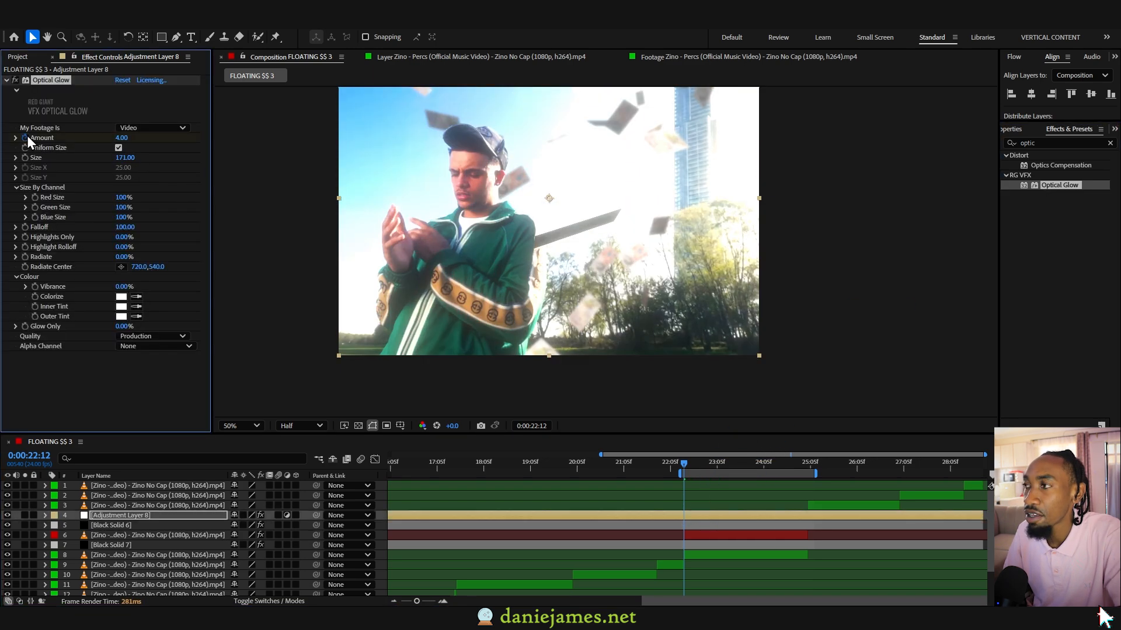
Animate the adjustment layer's Optical Glow Amount from 4 at 0:00:22:12 to 0 at 0:00:22:18 and preview the flash
key("u")
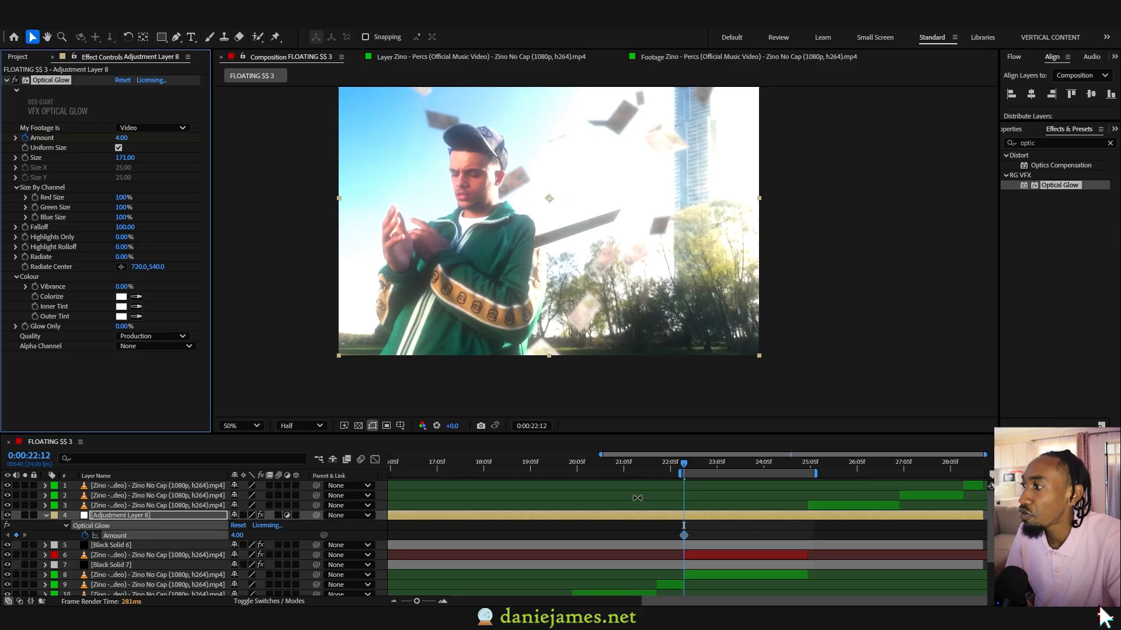
left_click(695, 464)
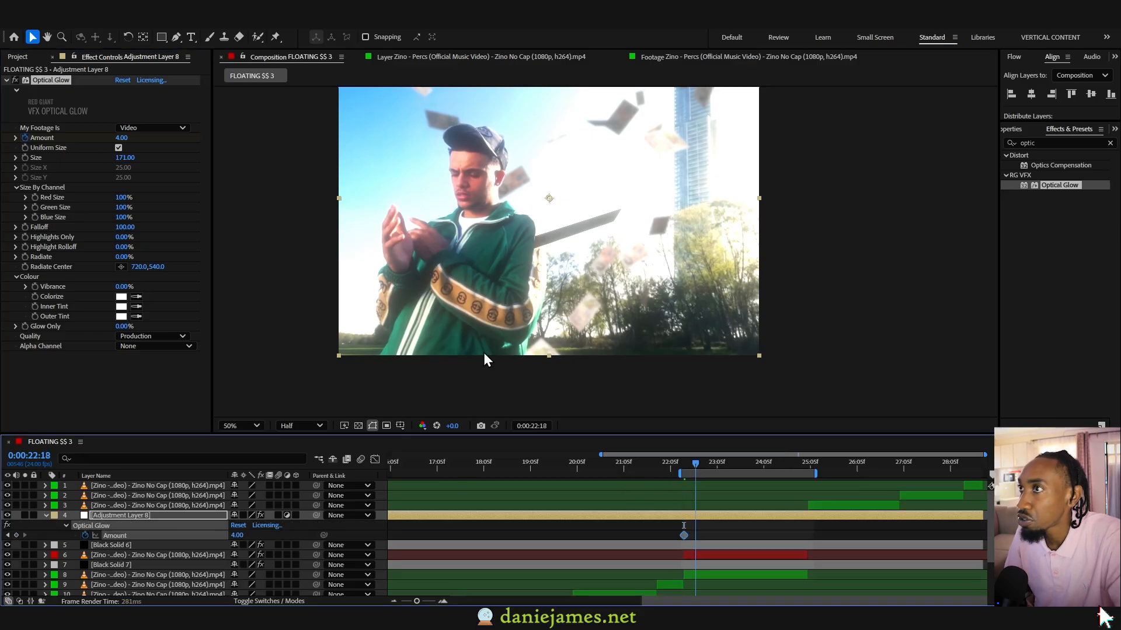
left_click(122, 138)
type("0")
key("Return")
left_click(686, 475)
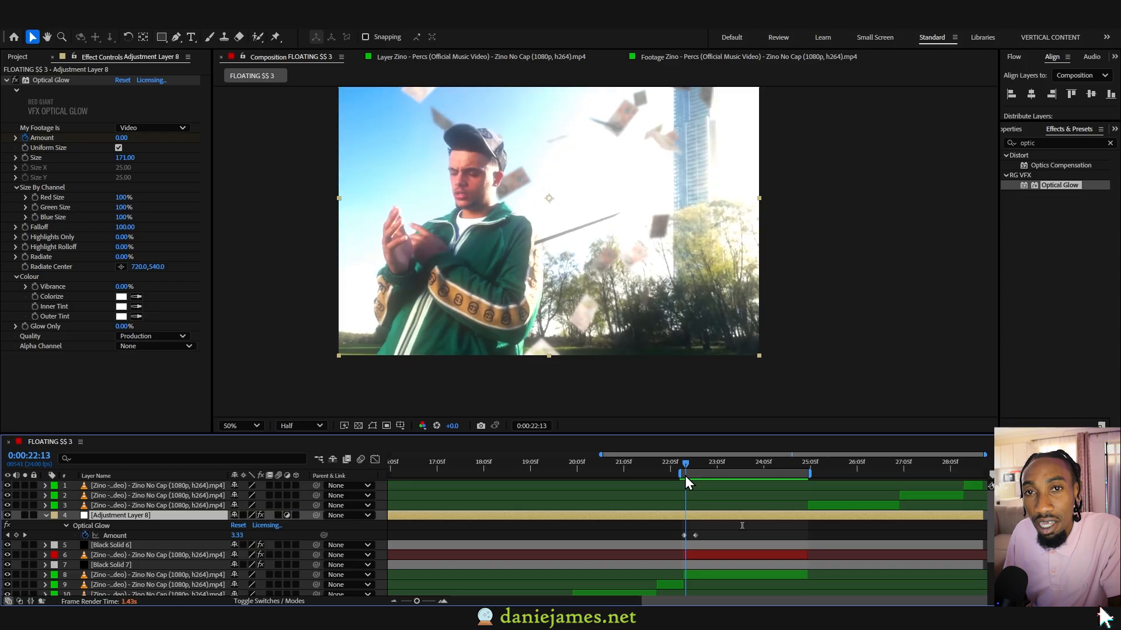
mouse_move(685, 475)
left_mouse_down()
mouse_move(705, 478)
mouse_move(684, 480)
left_mouse_up()
key("space")
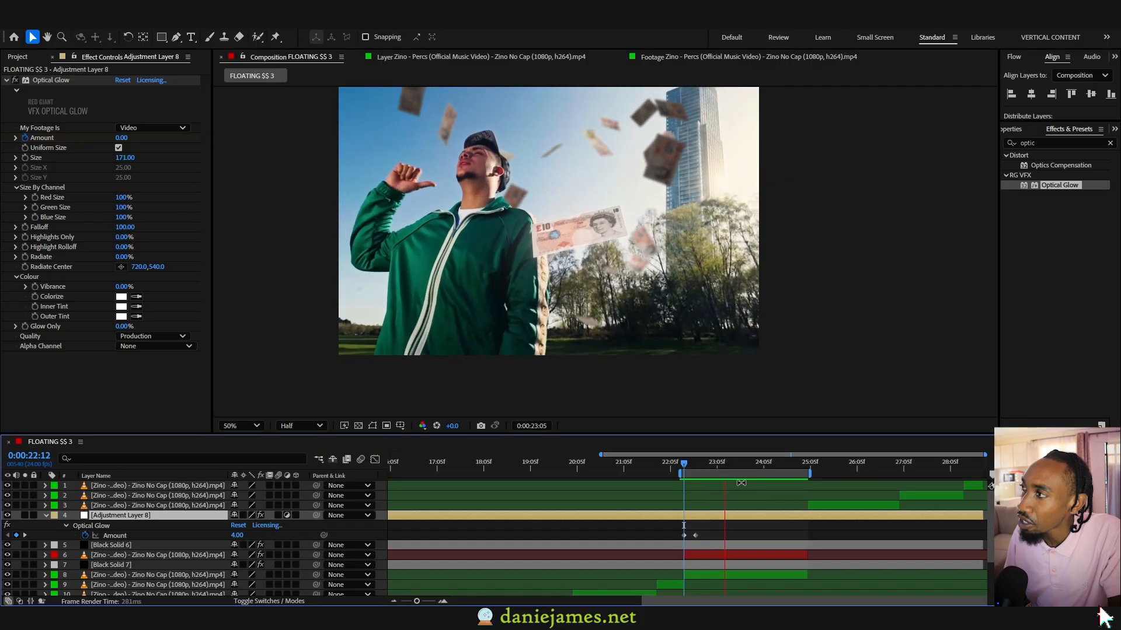
Hide Adjustment Layer 8 and shift Black Solid 6's Position Z keyframes a few frames earlier, so the movement starts before 0:00:22:12
left_click(727, 544)
key("u")
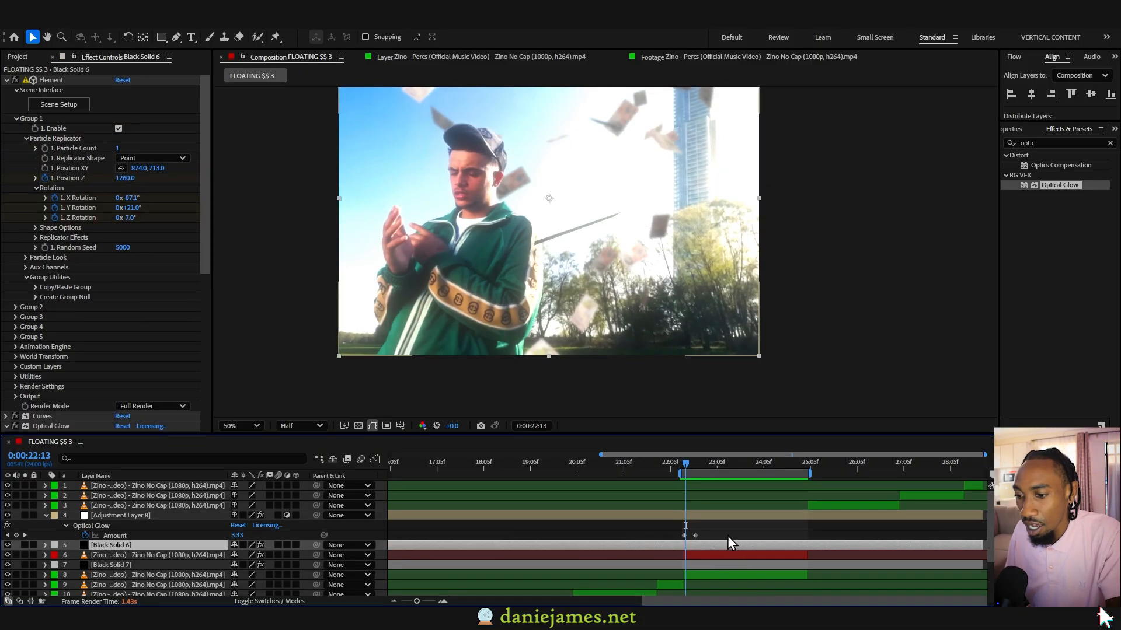
left_click(689, 462)
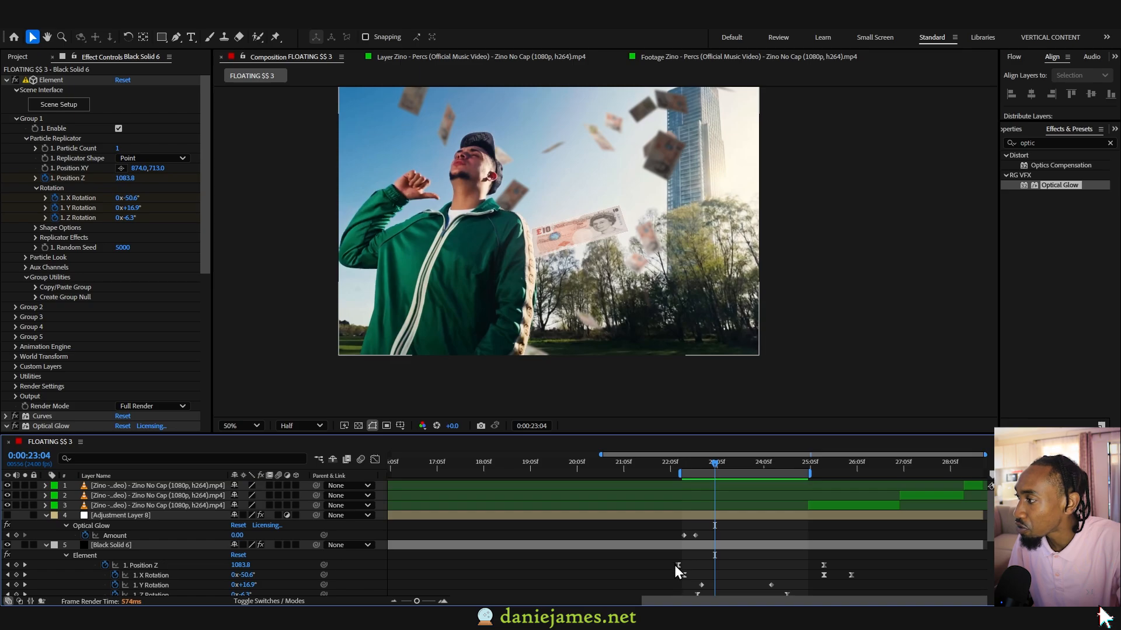
left_click(677, 565)
left_click_drag(842, 561, 648, 565)
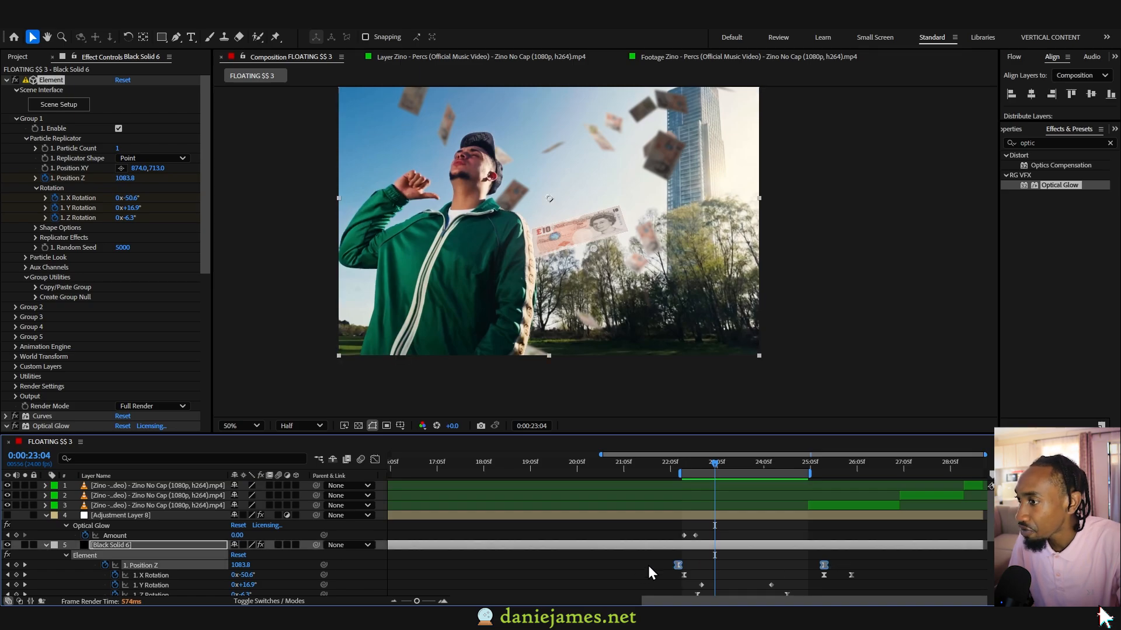
Preview the hero note's motion from 0:00:22:12, show Adjustment Layer 8 again, and replay the glow flash from 0:00:22:10
left_click_drag(685, 464, 720, 481)
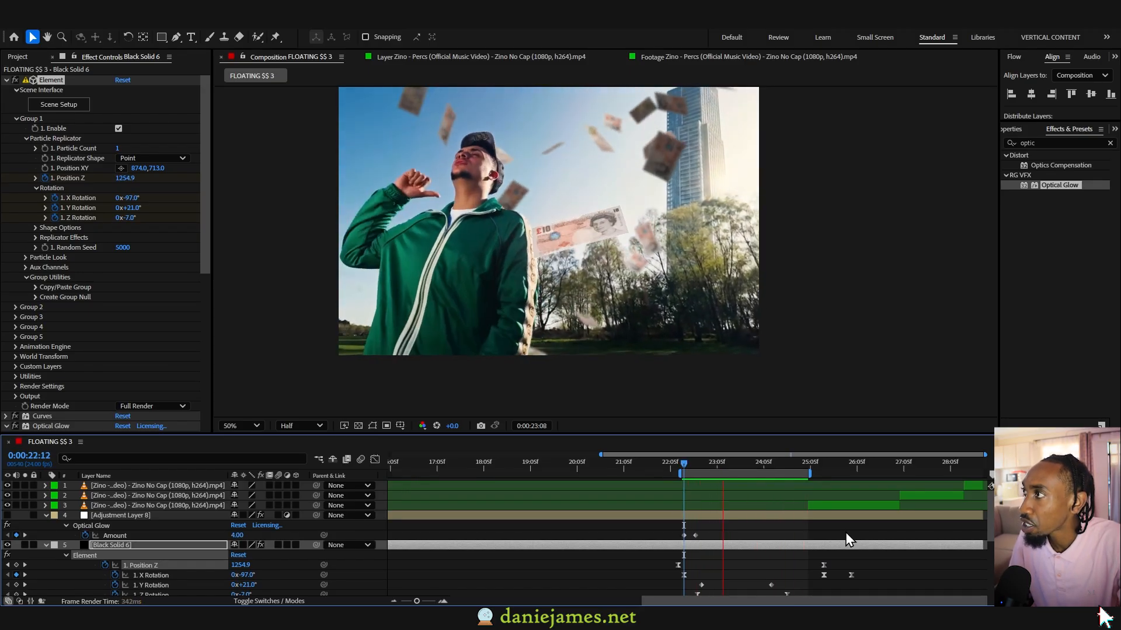
key("space")
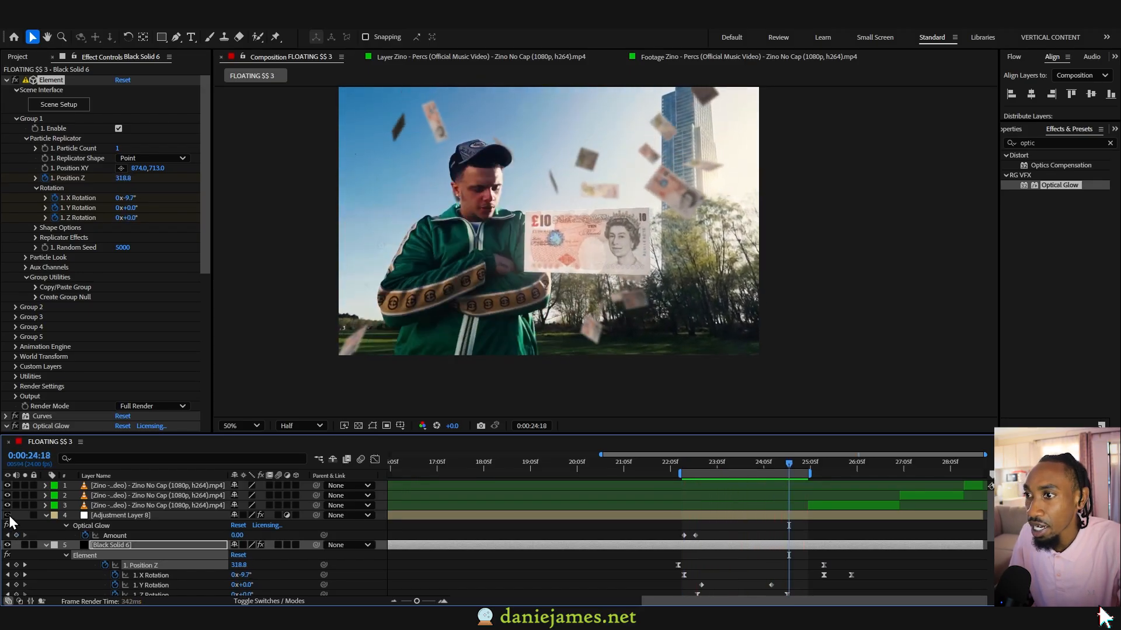
left_click(684, 460)
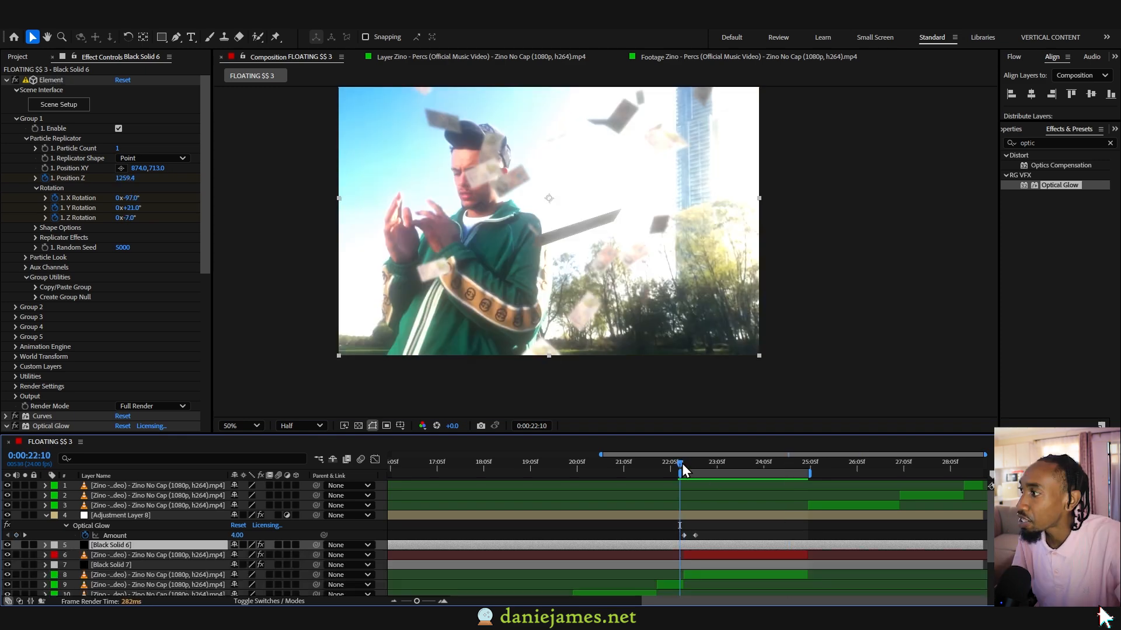
key("space")
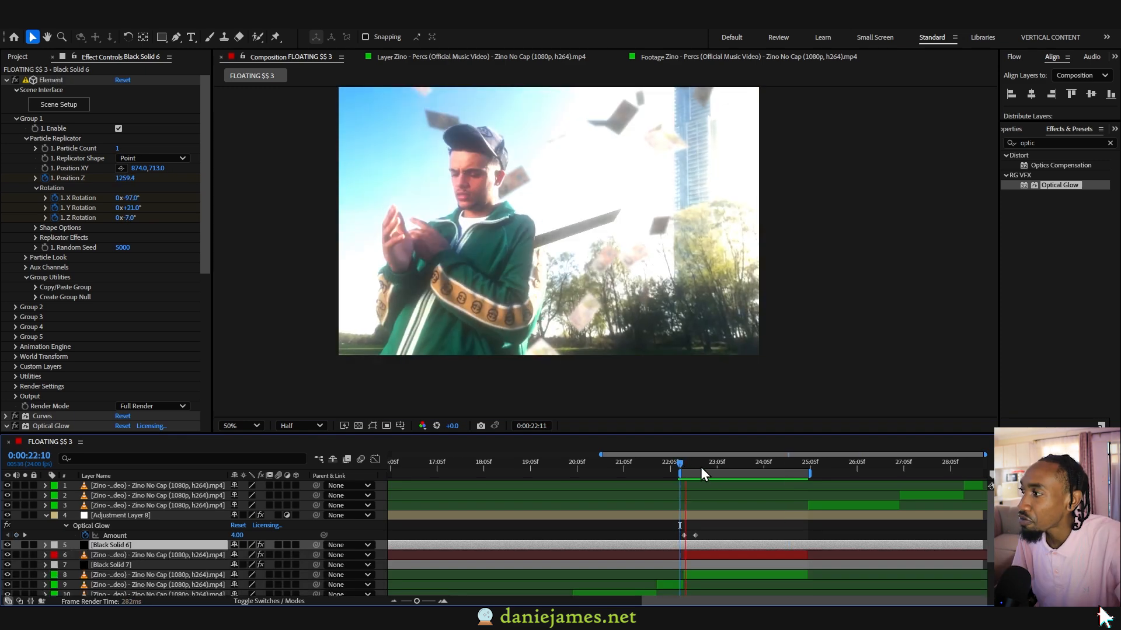